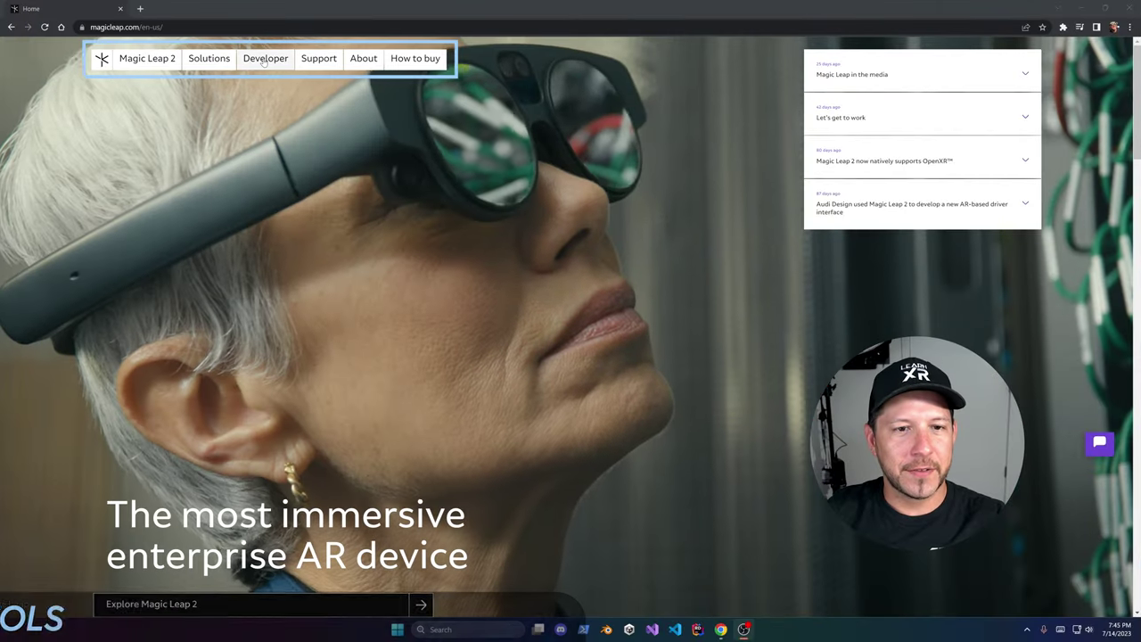
Step: Download ML_Hub_Installer.exe for Windows from the Developer Portal's ML2 Tools page and run it
left_click(264, 60)
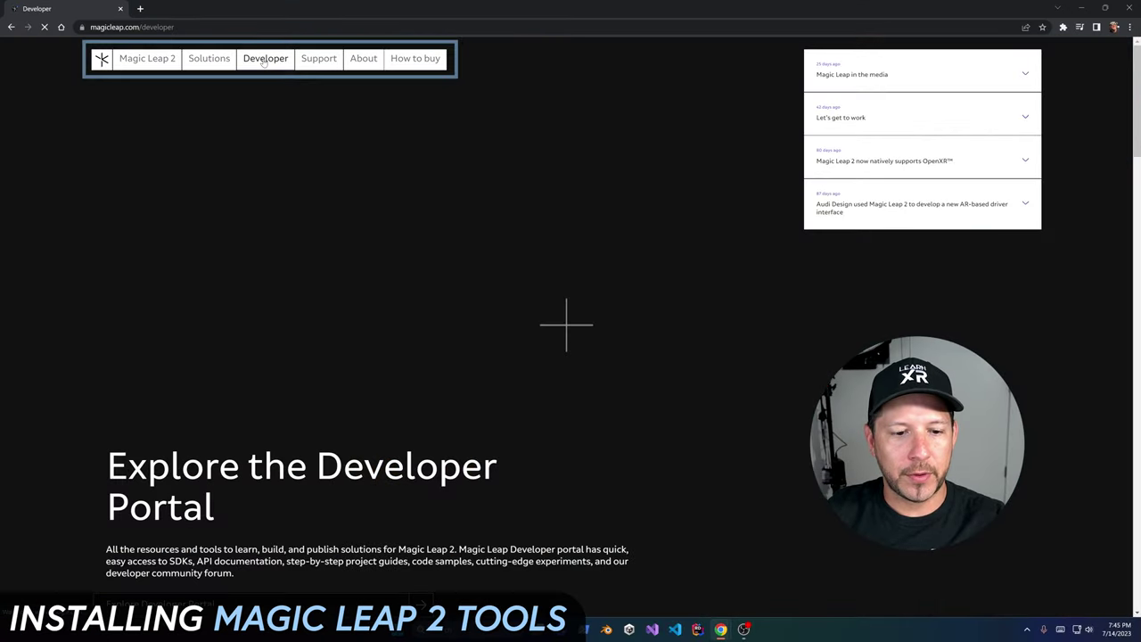
scroll(303, 298, "down", 2)
left_click(267, 396)
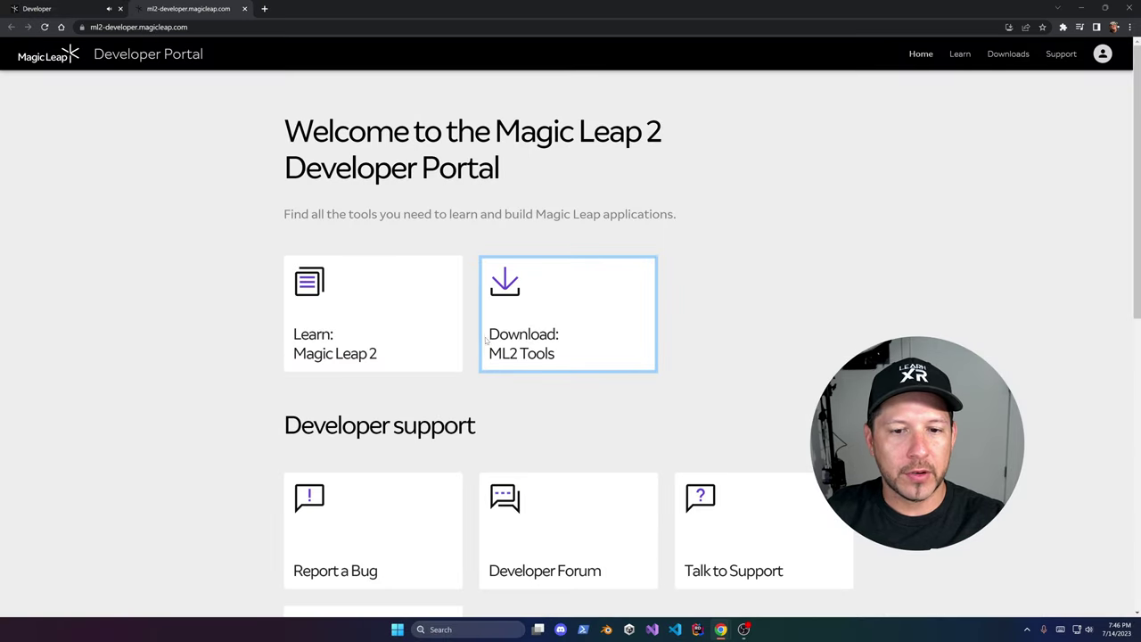
left_click(516, 339)
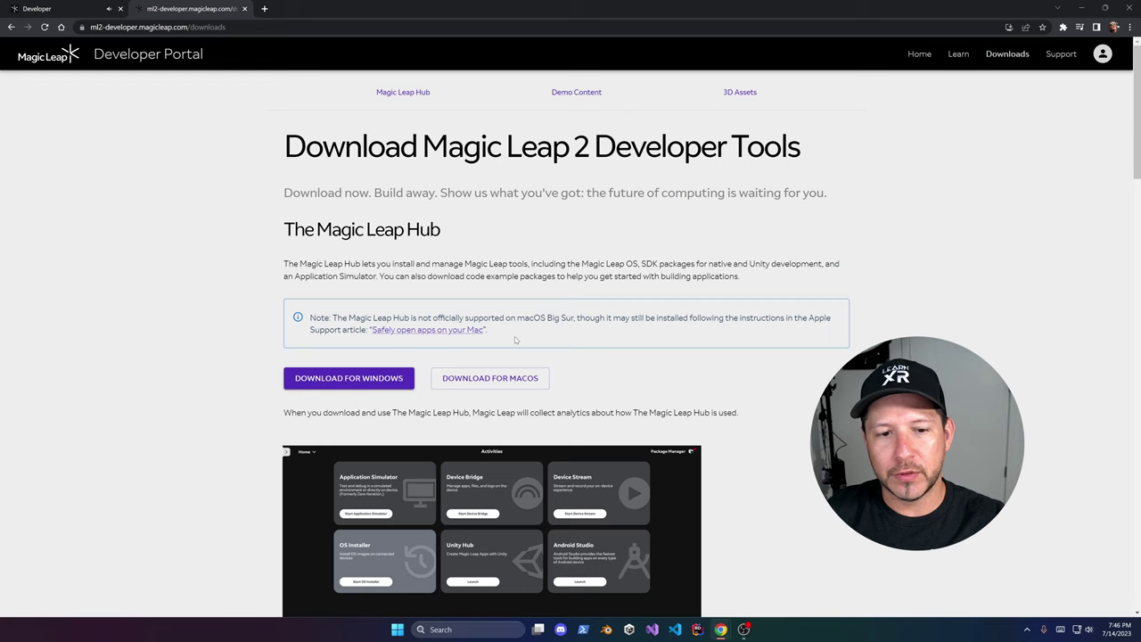
scroll(510, 328, "down", 2)
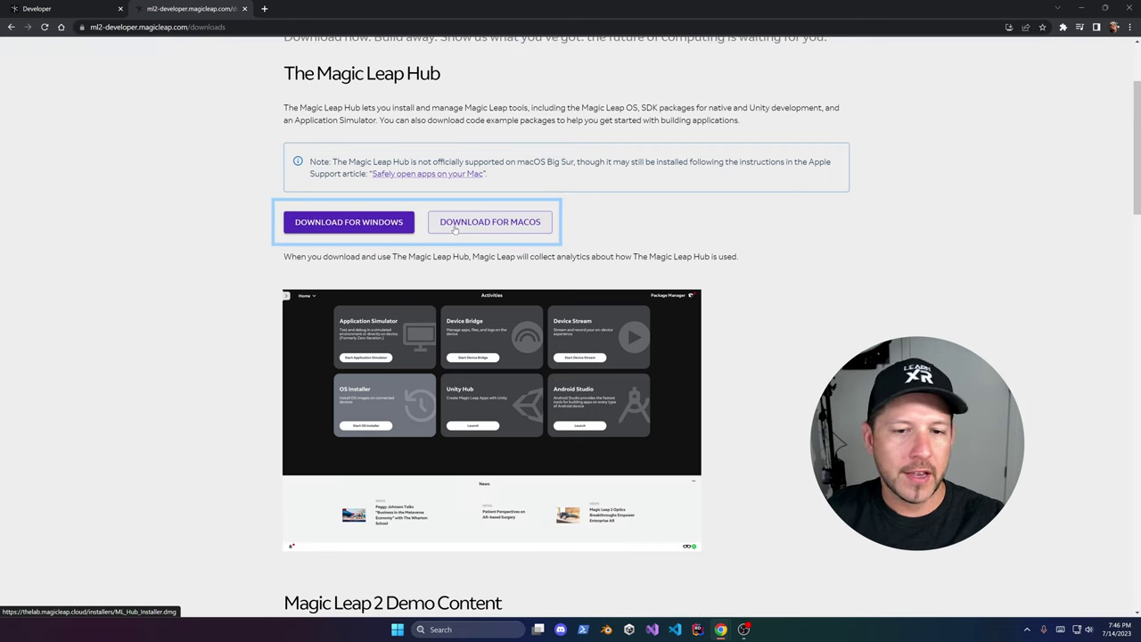
left_click(391, 227)
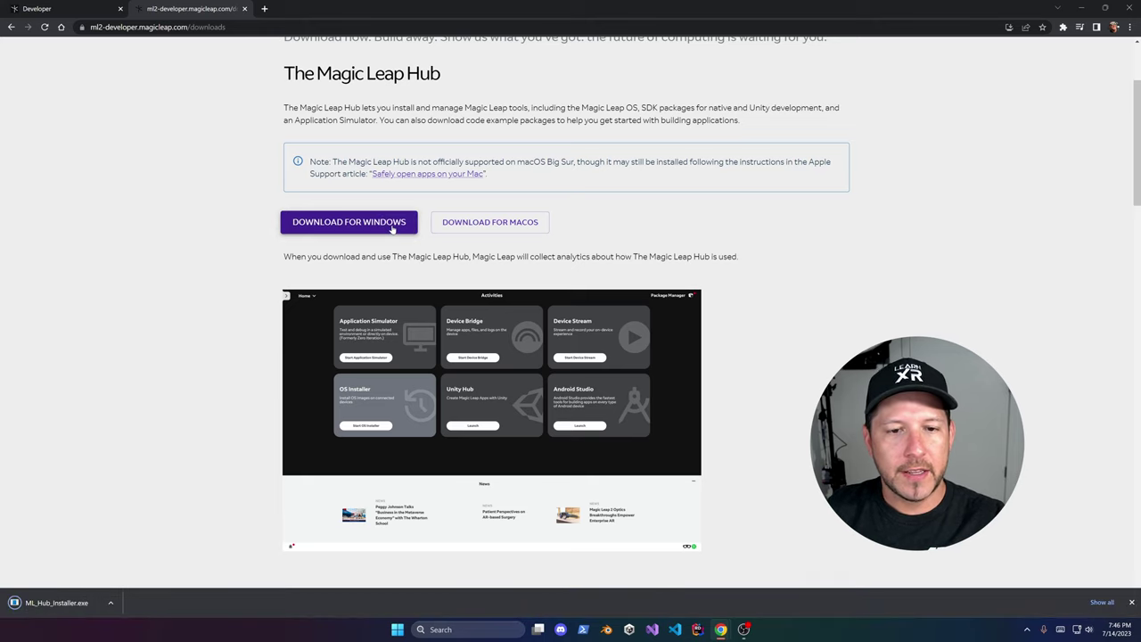
left_click(54, 601)
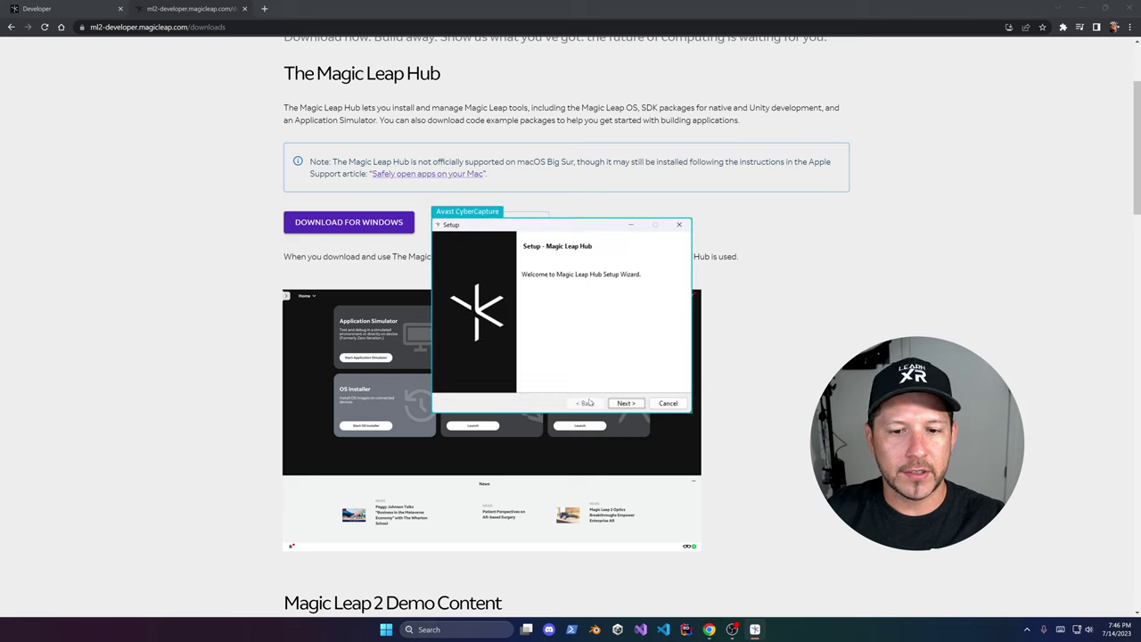
Step: Accept the license, keep the default install location, and finish with Launch Magic Leap Hub checked
left_click(625, 403)
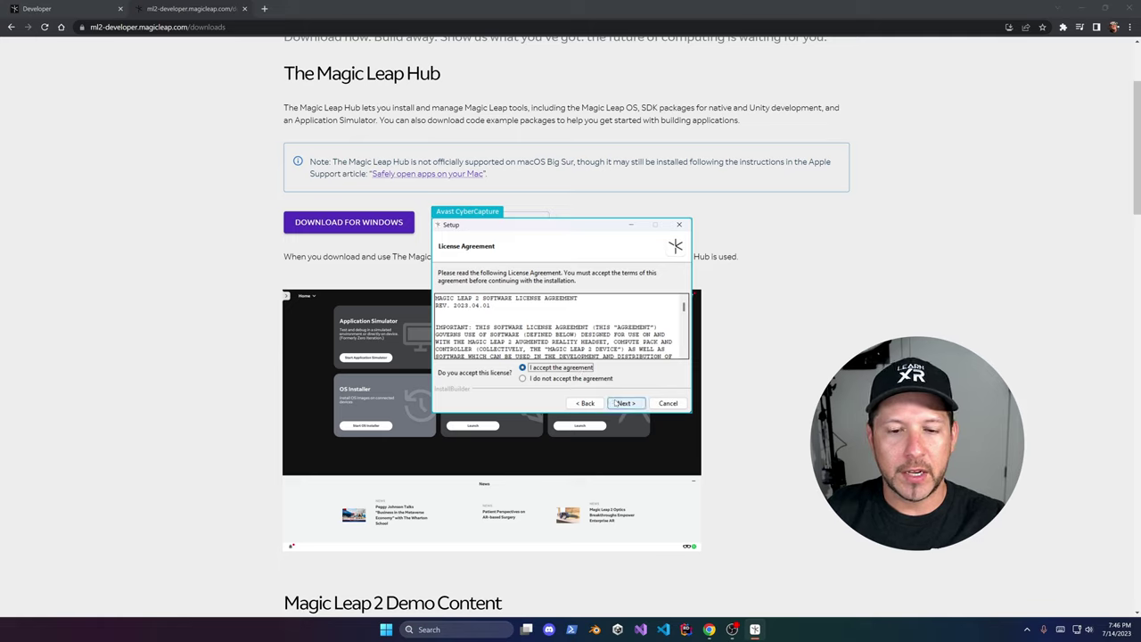
left_click(617, 403)
left_click(617, 403)
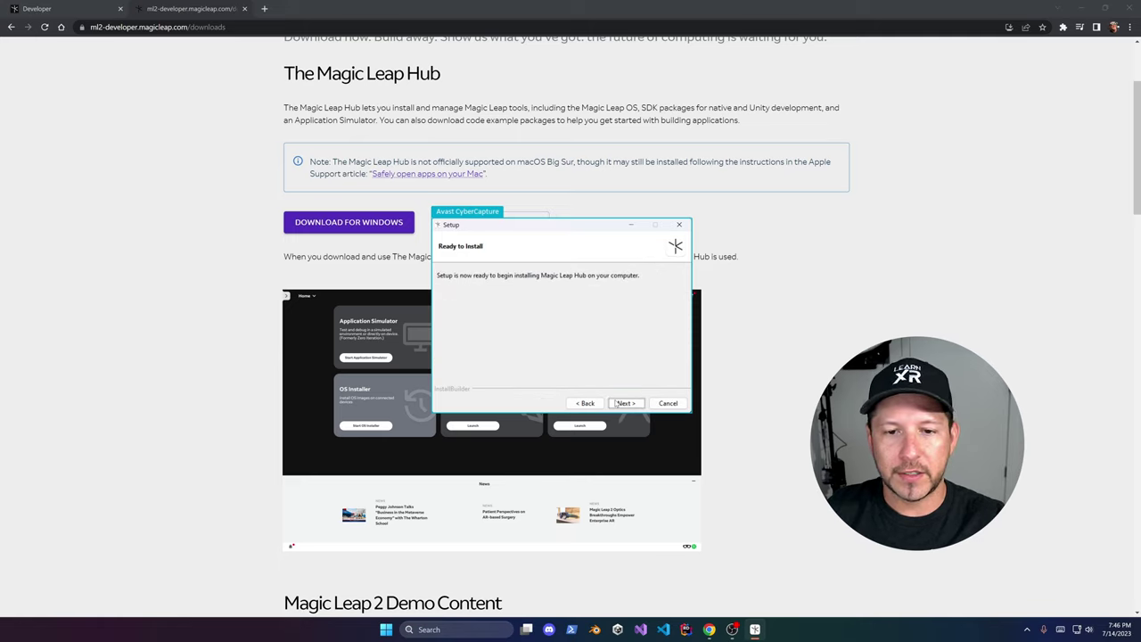
left_click(617, 403)
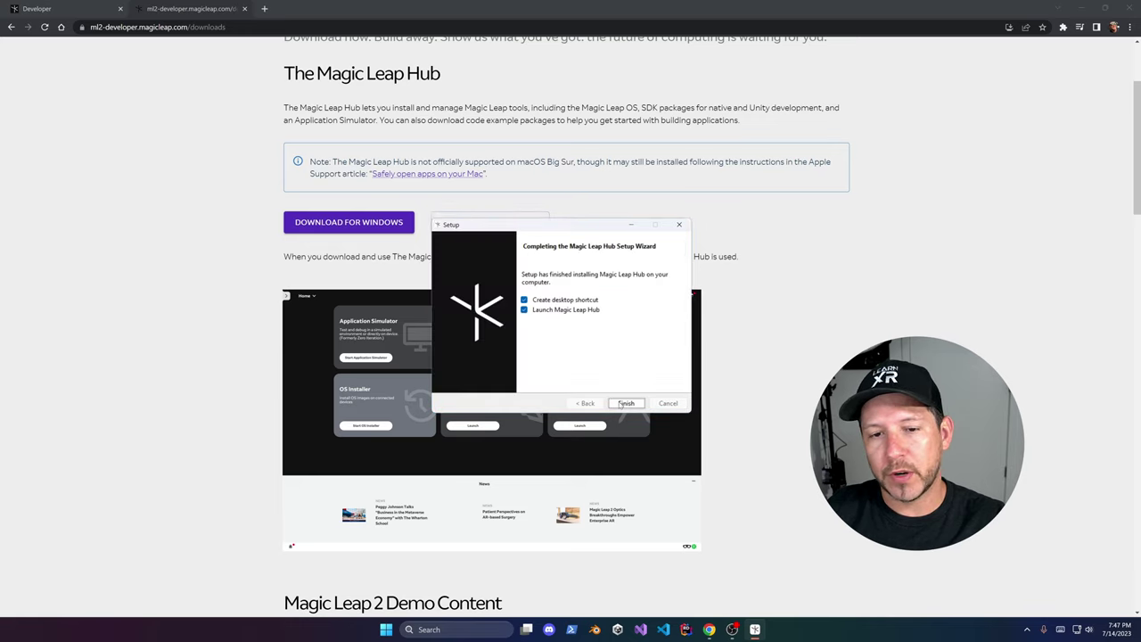
left_click(623, 403)
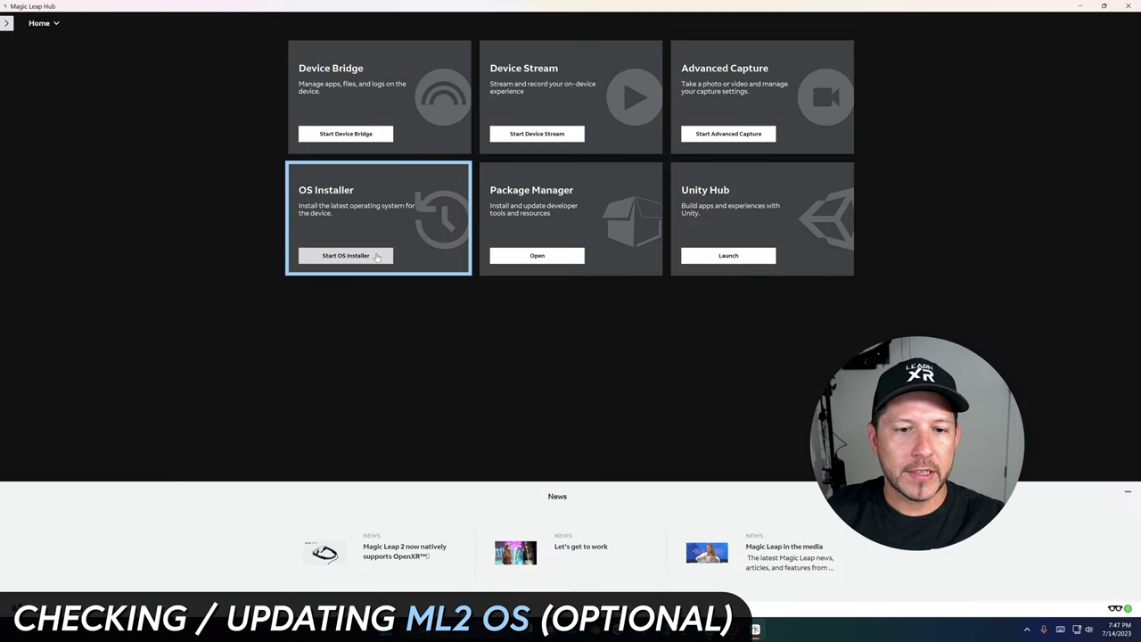
Step: Start the OS Installer and install OS version 1.3.0-dev2 (secure) on the headset
left_click(377, 257)
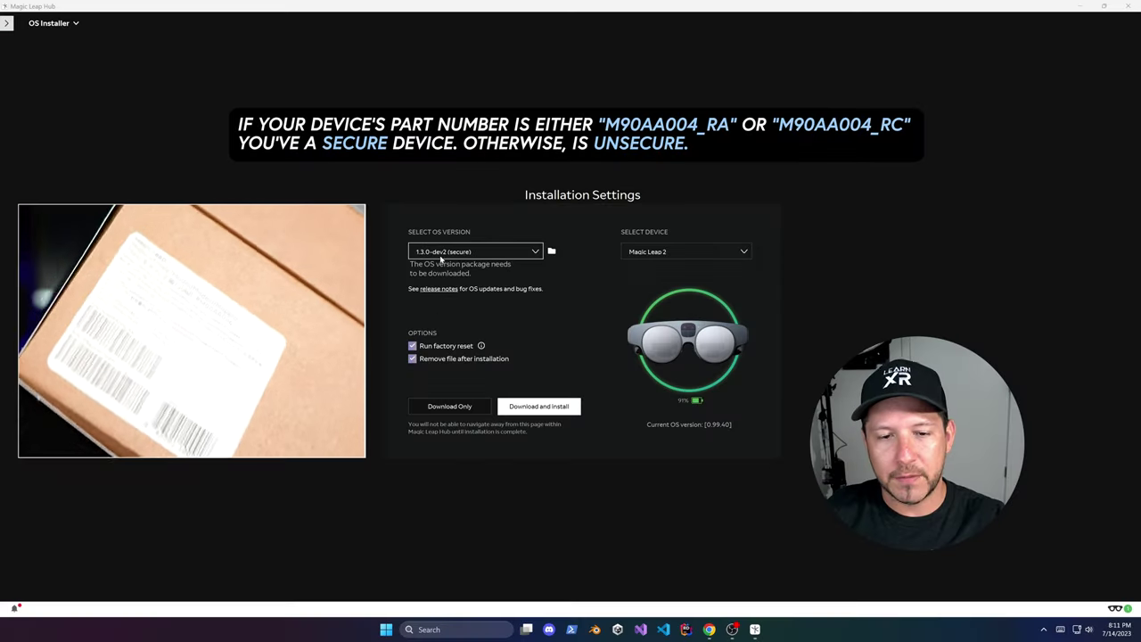
left_click(441, 252)
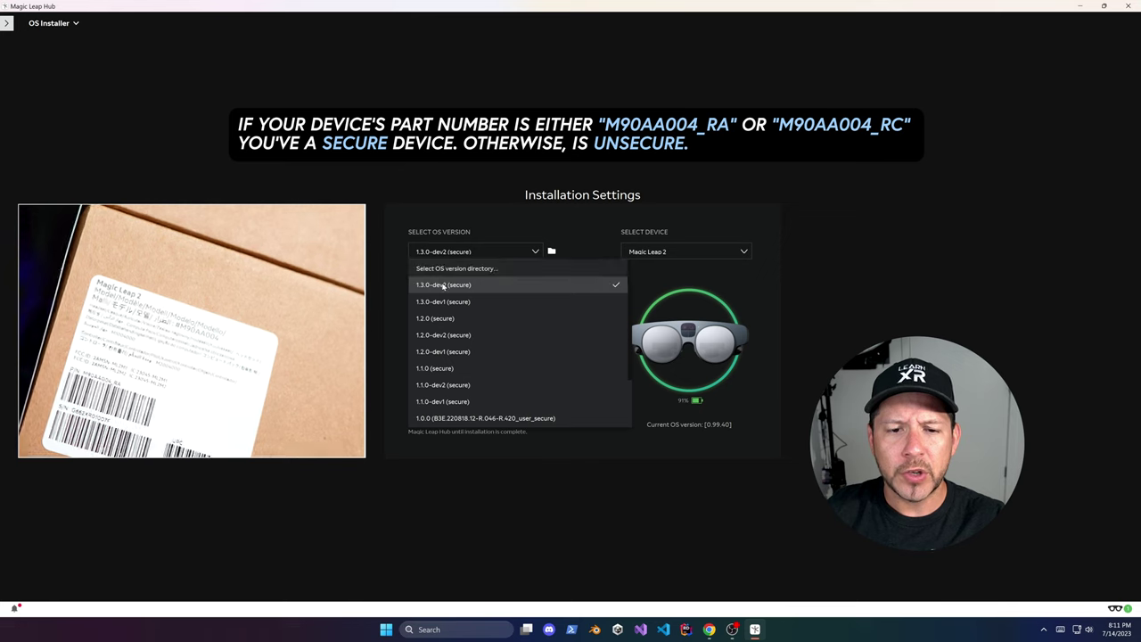
scroll(455, 391, "down", 1)
scroll(455, 387, "up", 1)
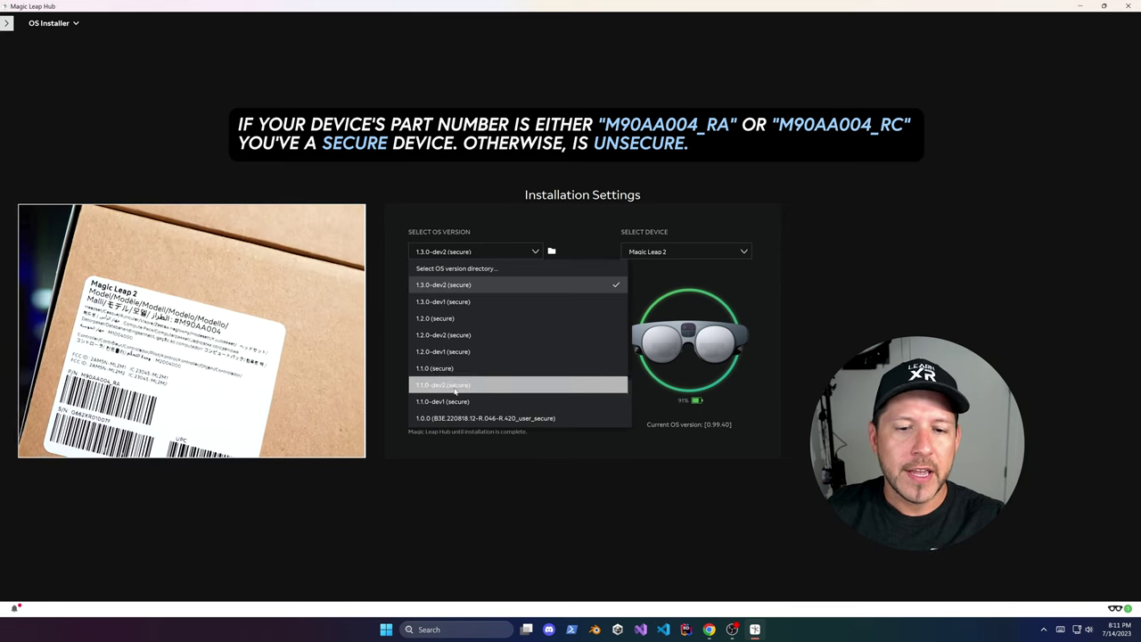
left_click(460, 285)
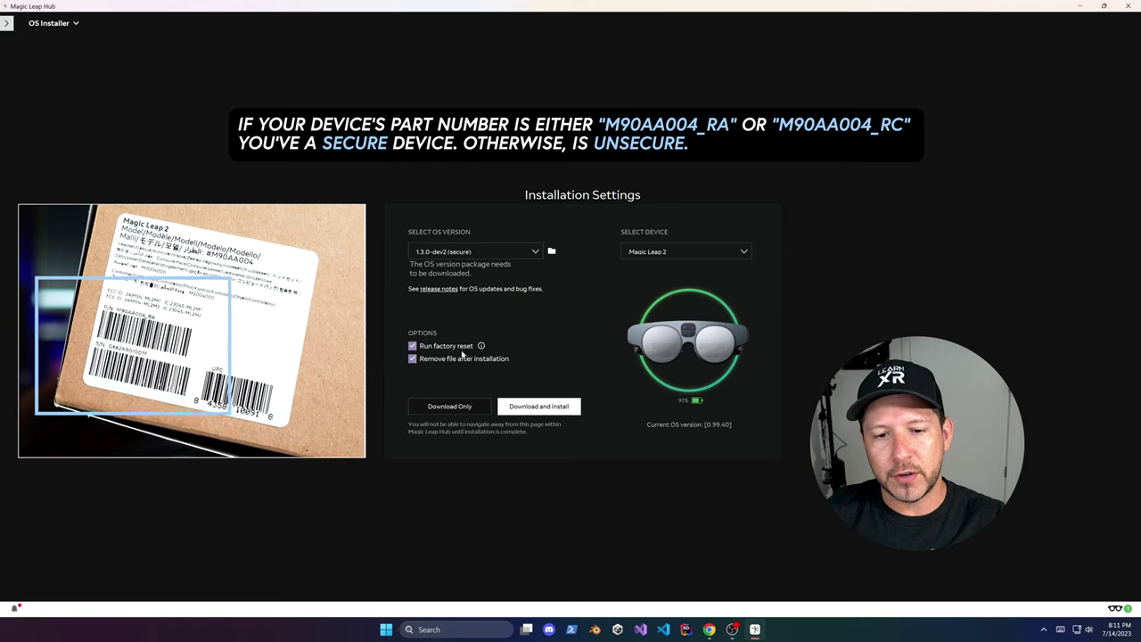
left_click(538, 406)
left_click(606, 361)
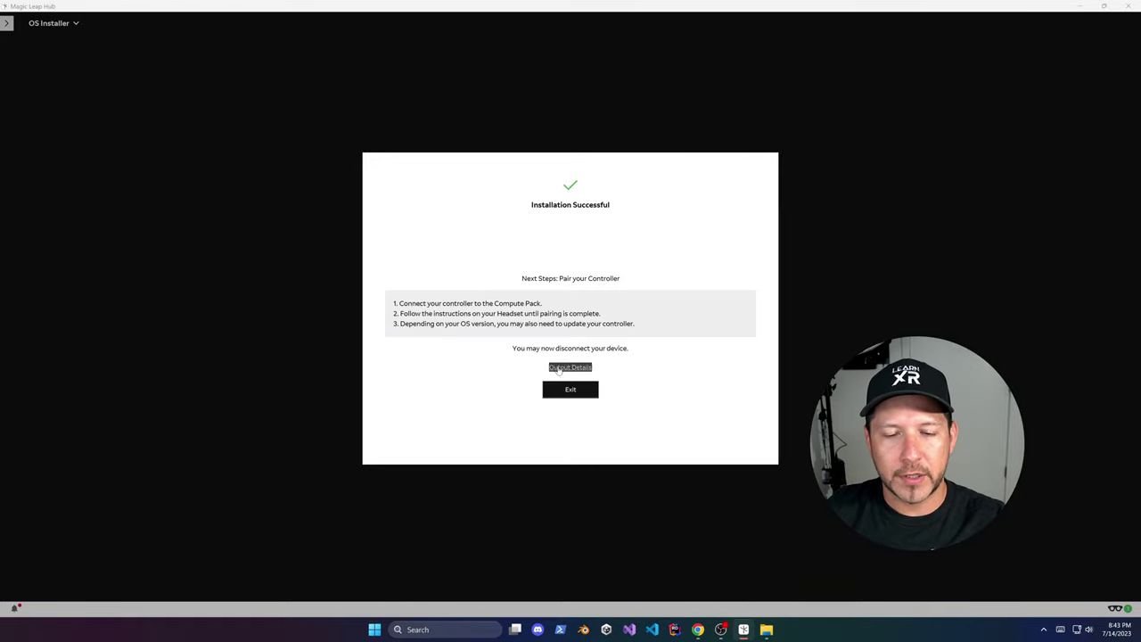
Step: Review the installation output log, then leave the success screen
left_click(559, 368)
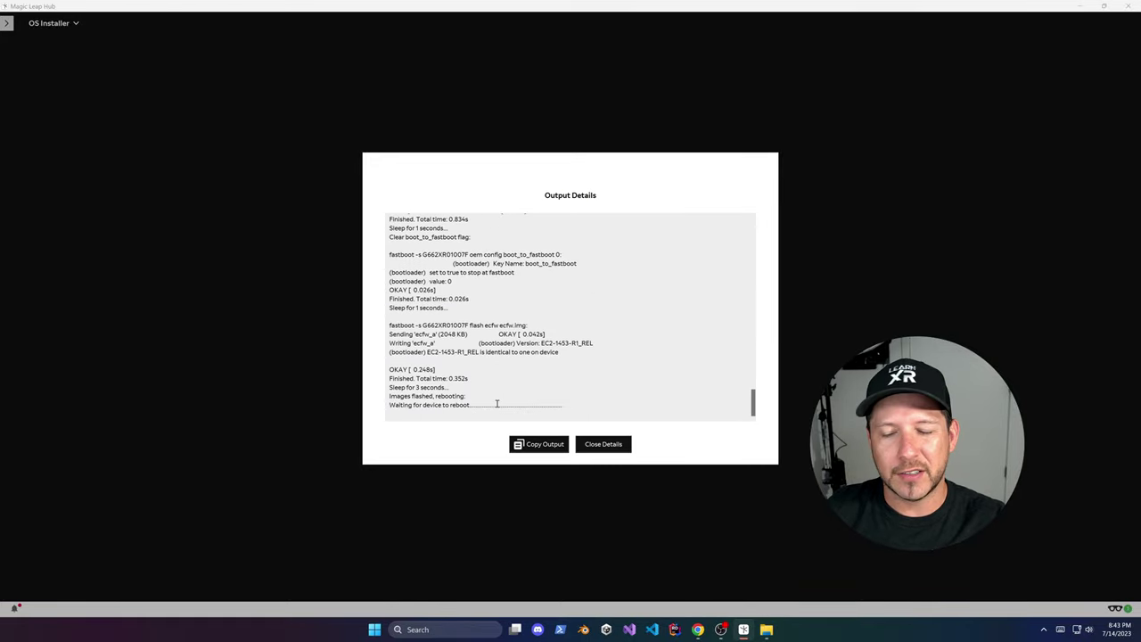
scroll(497, 403, "up", 10)
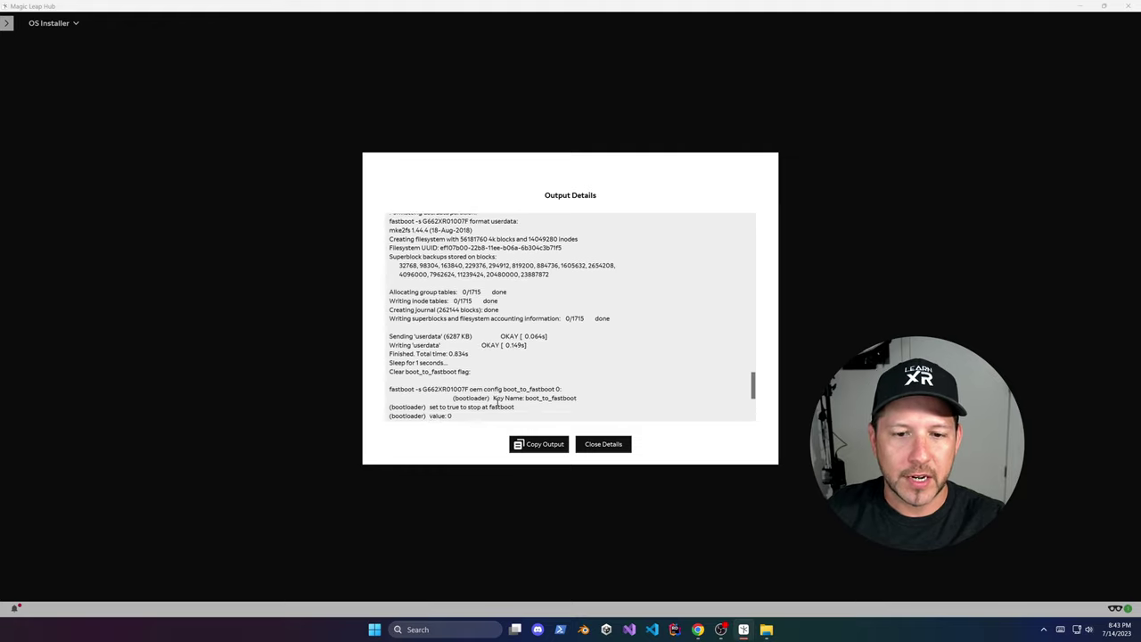
scroll(497, 402, "up", 4)
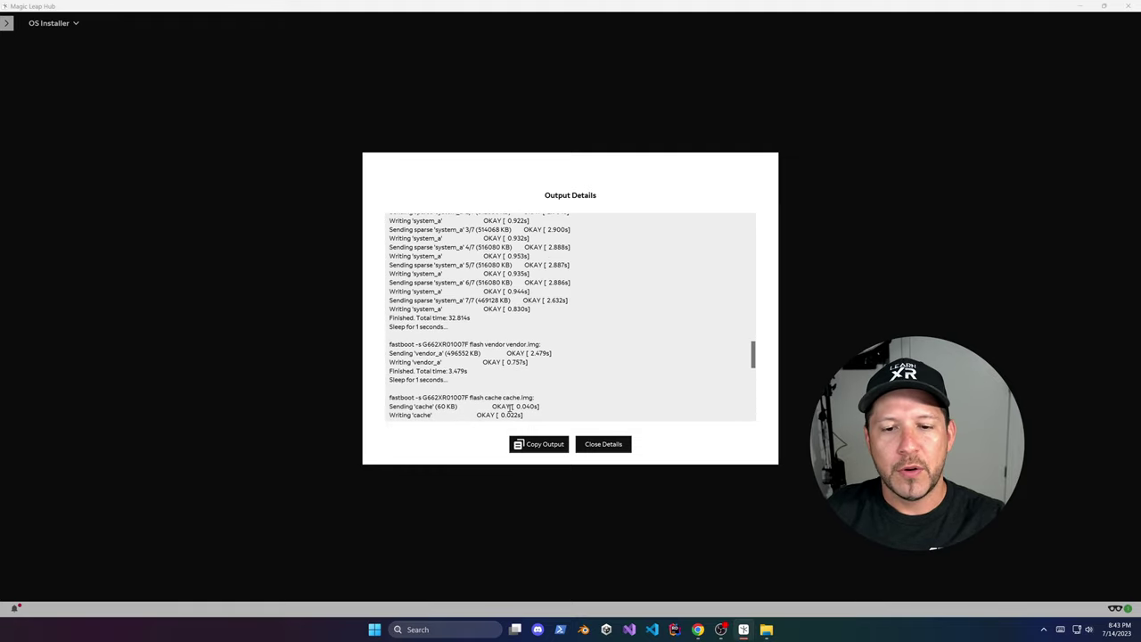
left_click(620, 447)
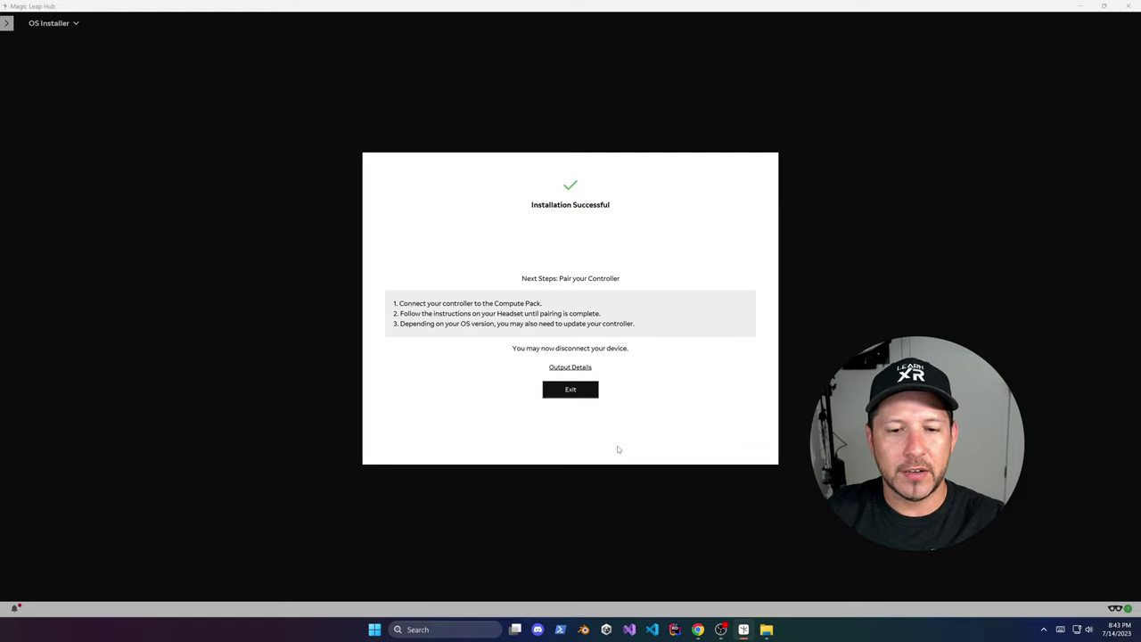
left_click(585, 394)
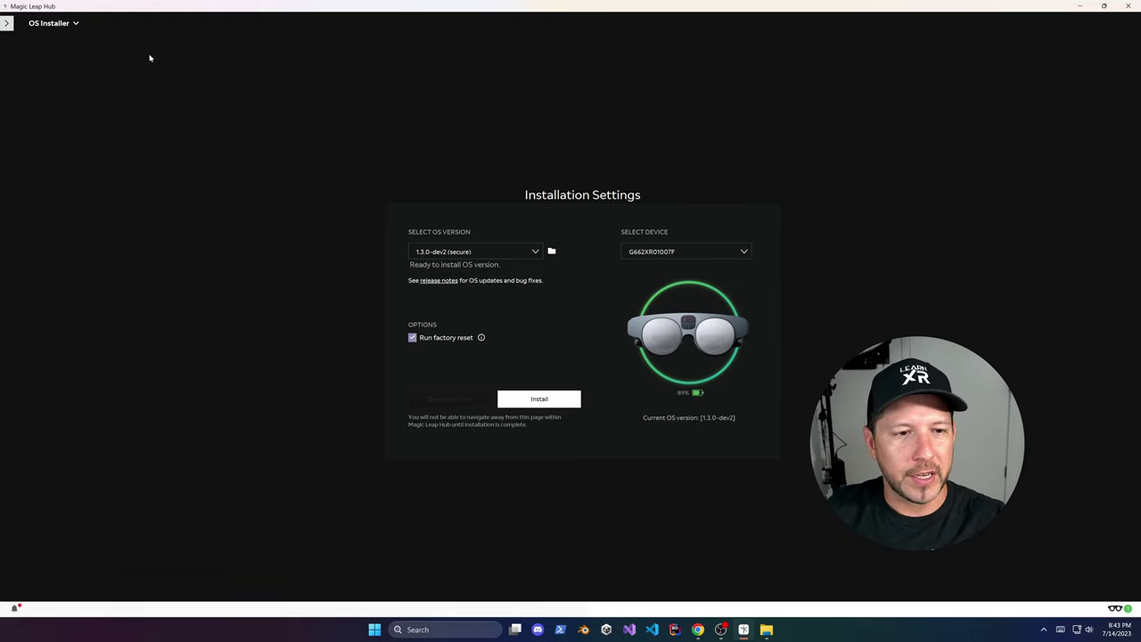
Step: Install the Unity bundle with Unity Examples and Application Simulator packages, restart, and launch Unity Hub
left_click(7, 23)
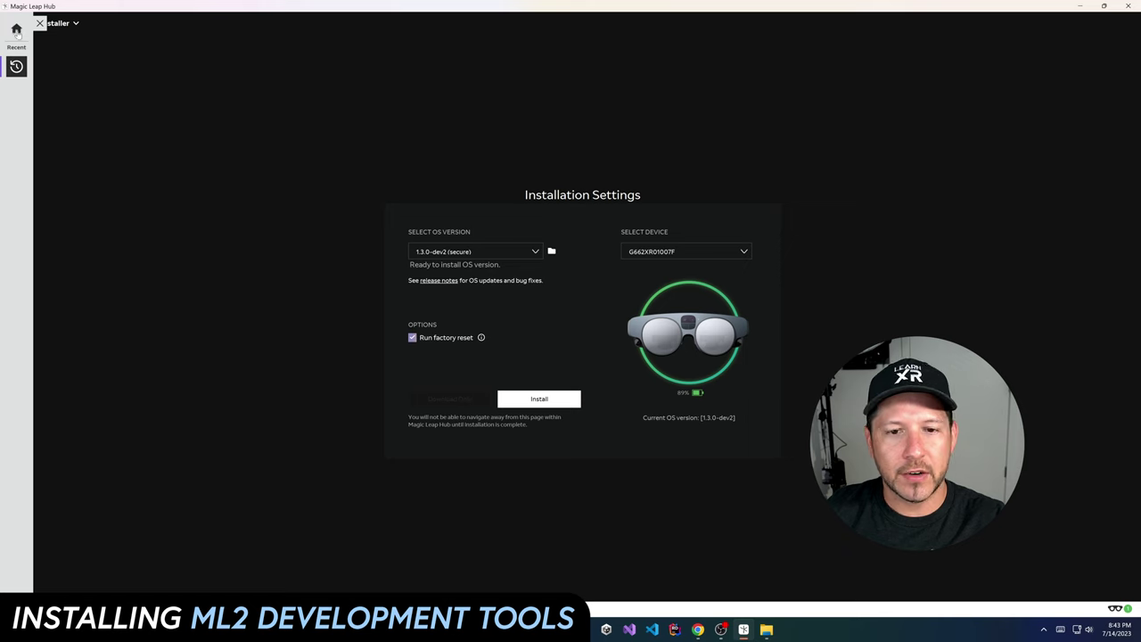
left_click(16, 31)
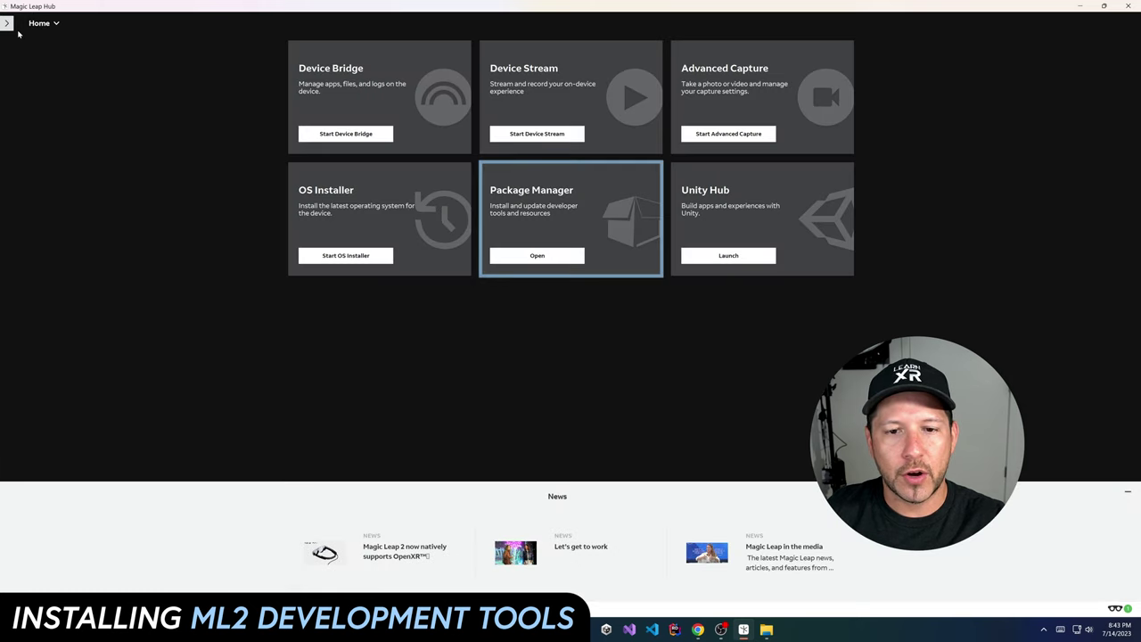
left_click(553, 255)
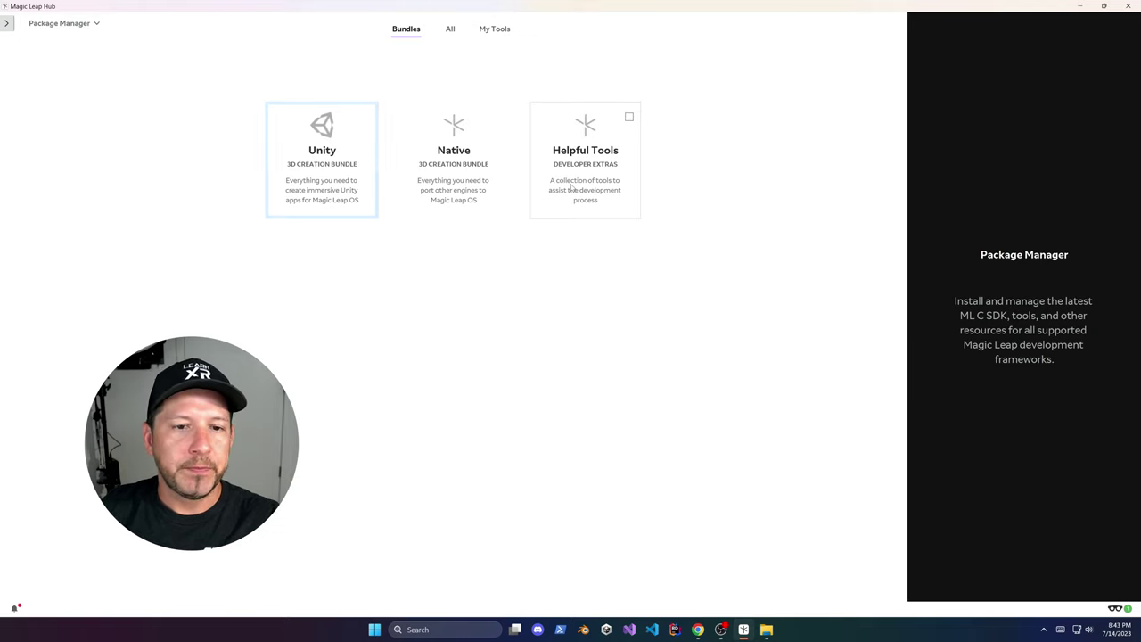
left_click(366, 172)
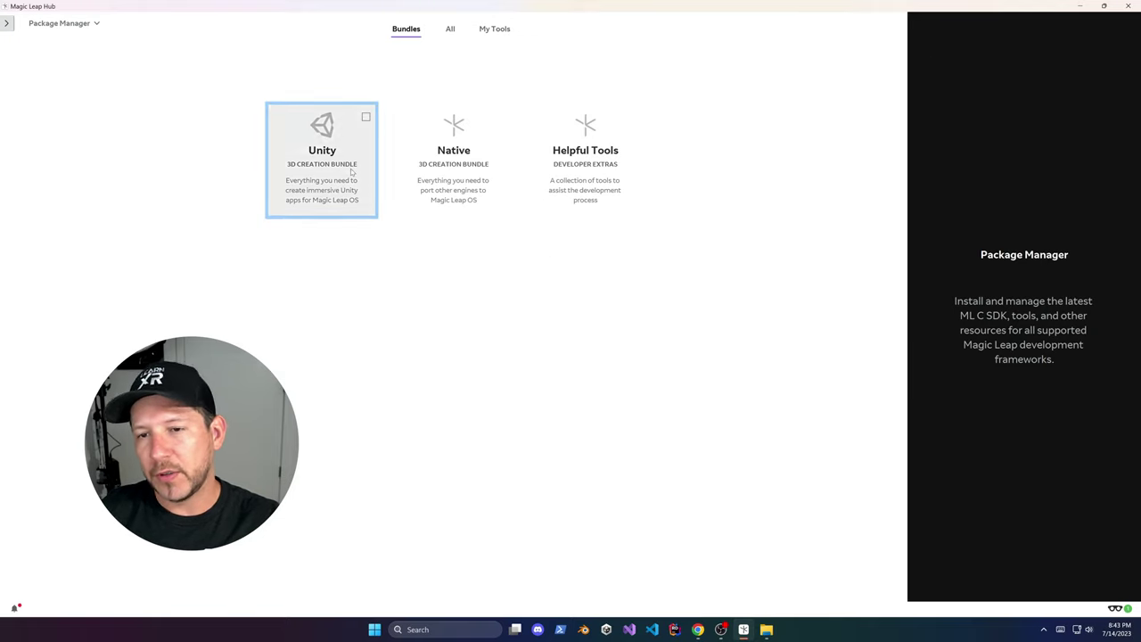
left_click(956, 136)
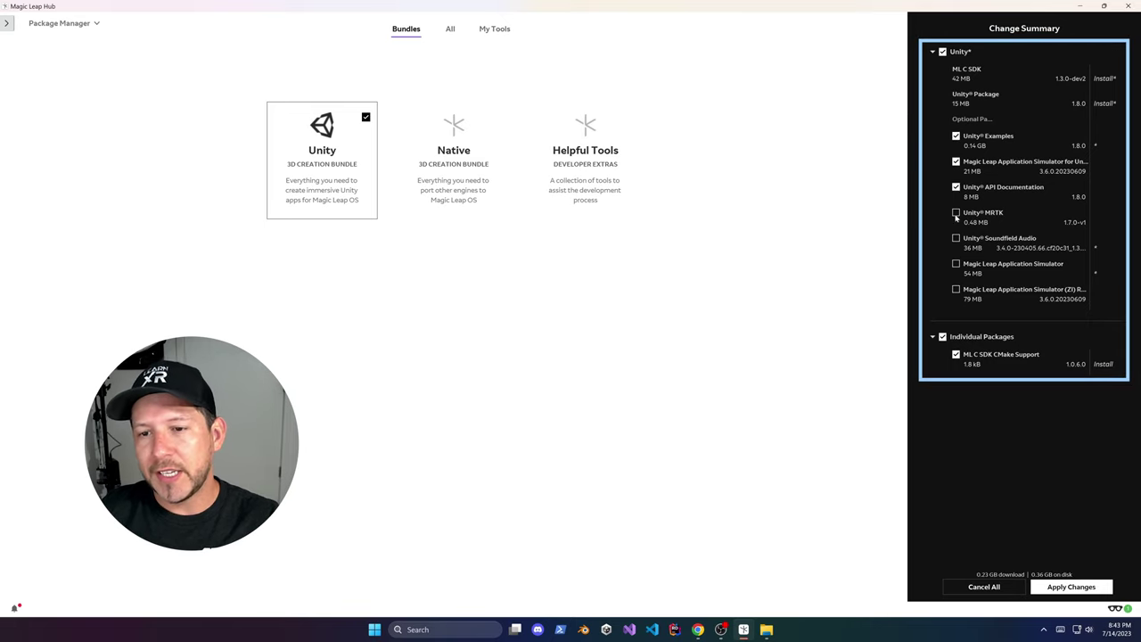
left_click(955, 264)
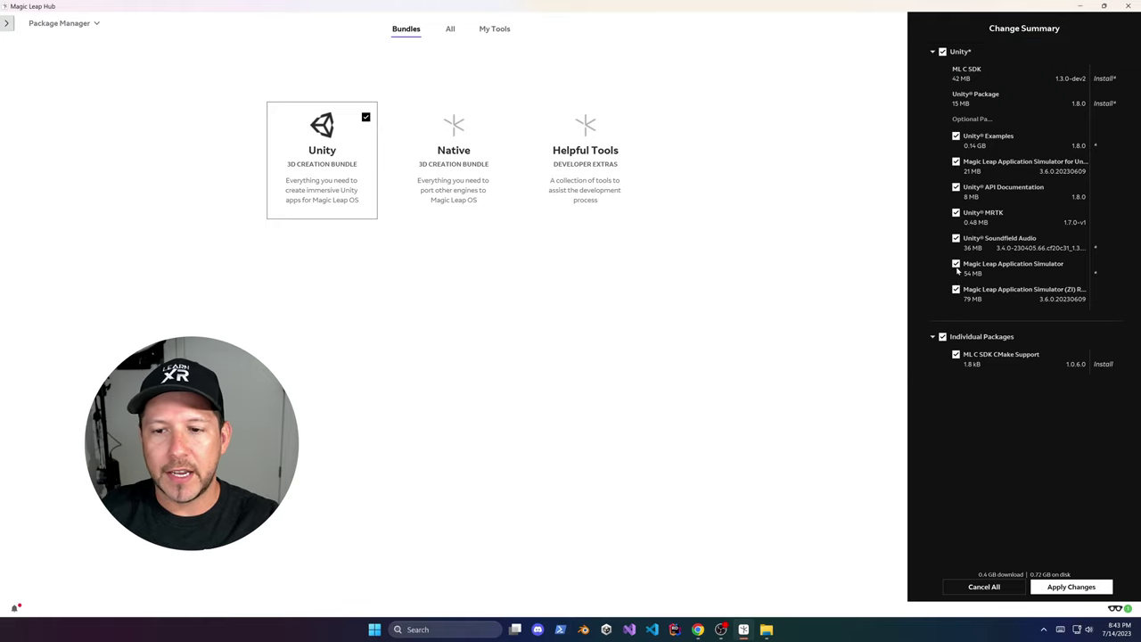
left_click(1069, 585)
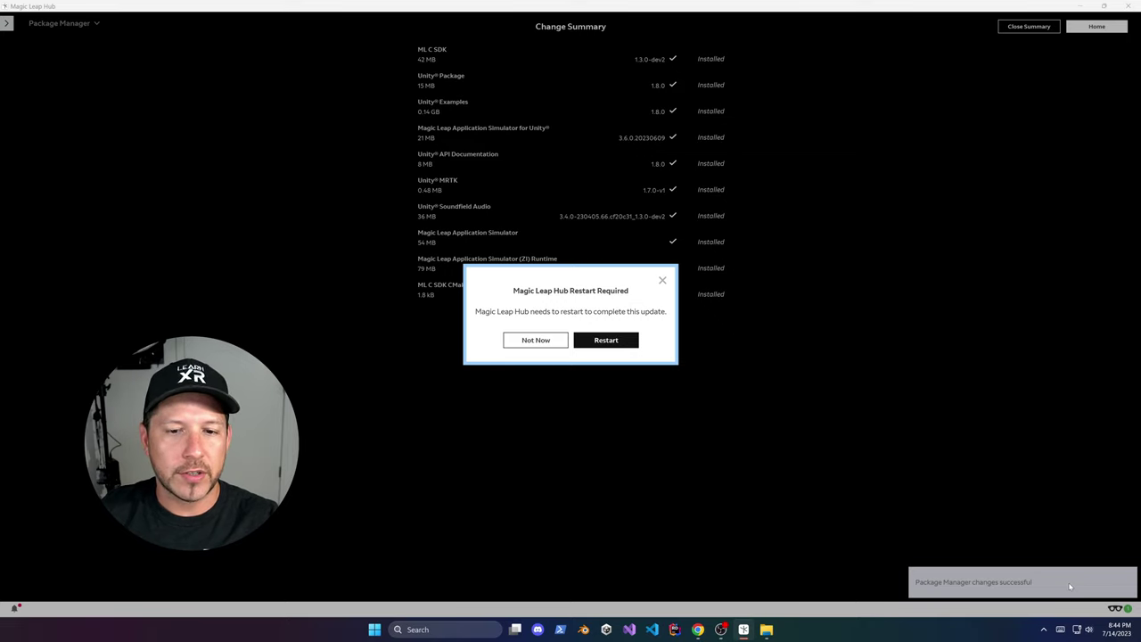
left_click(606, 340)
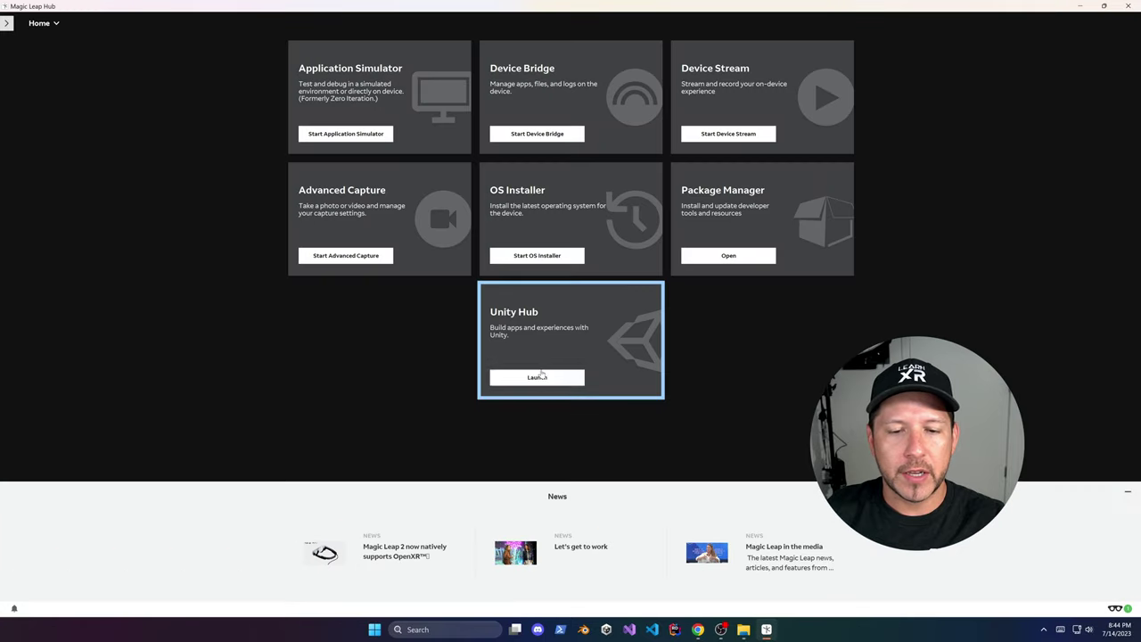
left_click(540, 377)
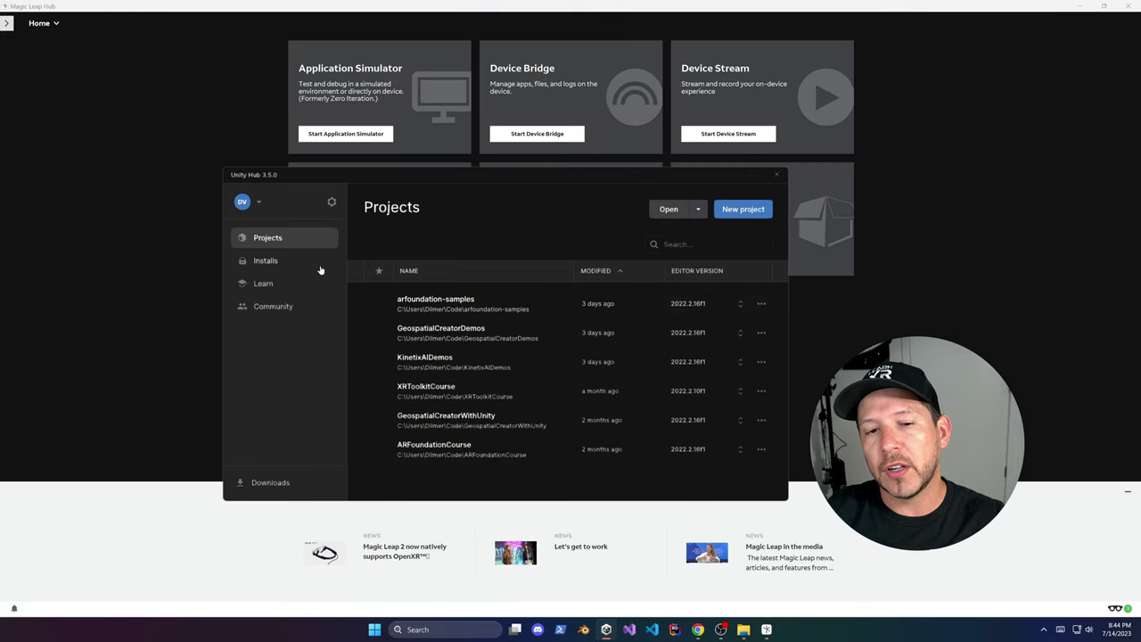
Step: Find Unity 2022.2.21 in the download archive and send it to Unity Hub
left_click(302, 260)
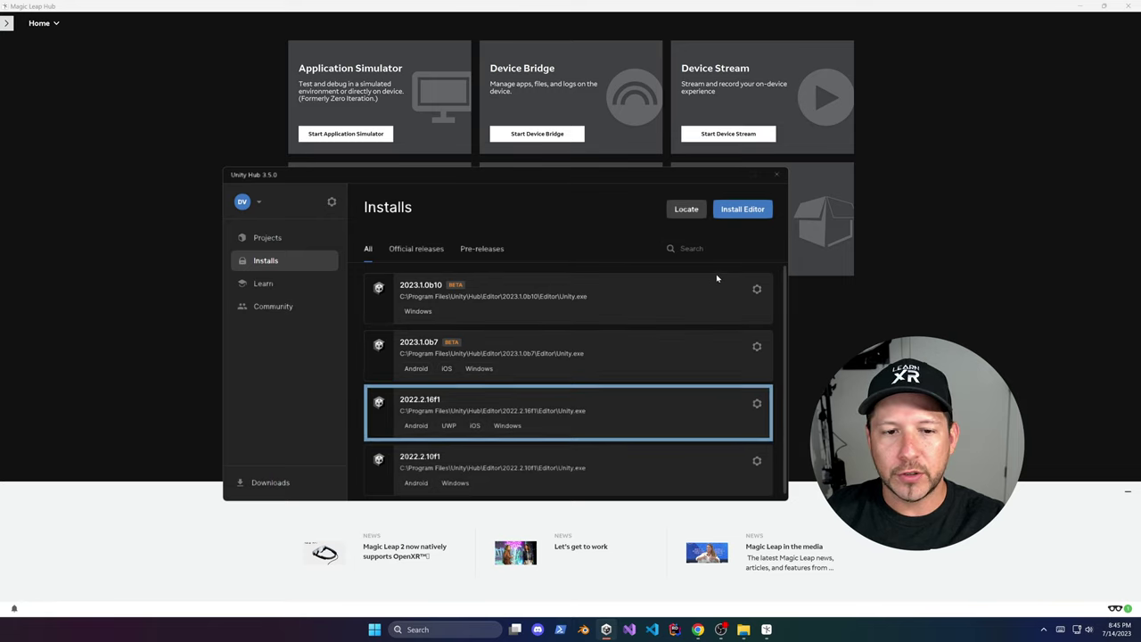
left_click(746, 214)
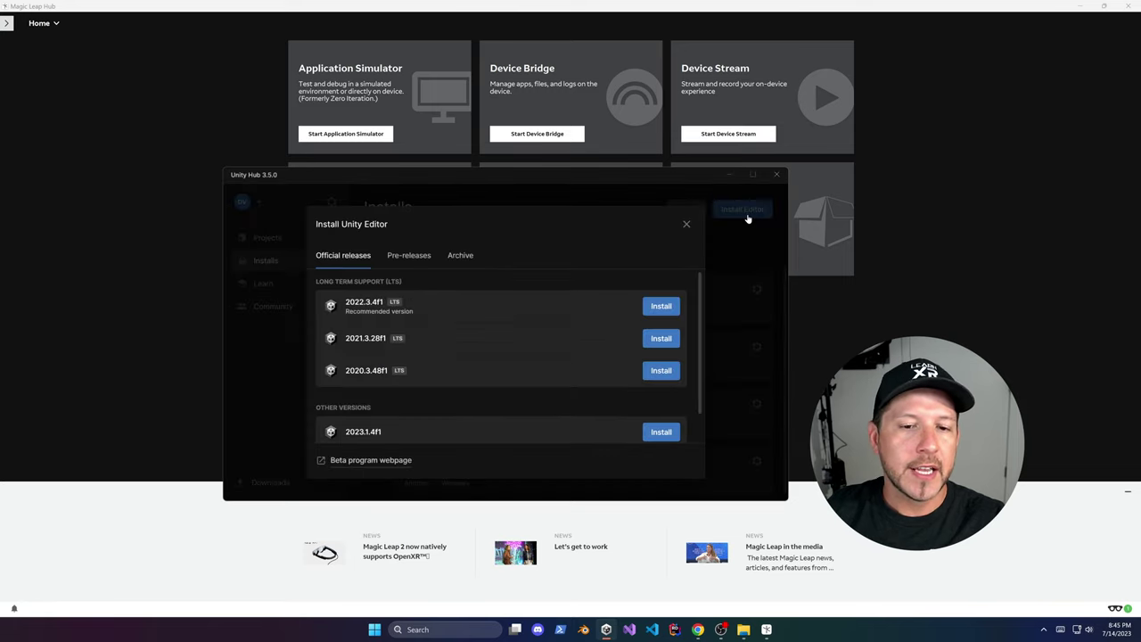
left_click(461, 255)
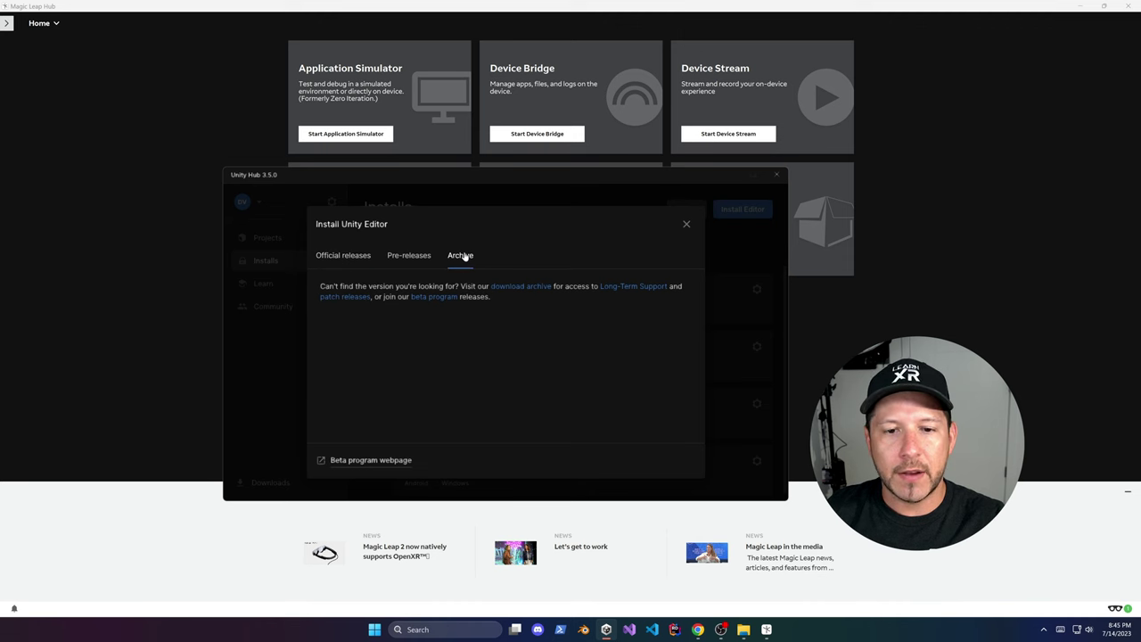
left_click(514, 287)
left_click(383, 351)
scroll(383, 351, "down", 4)
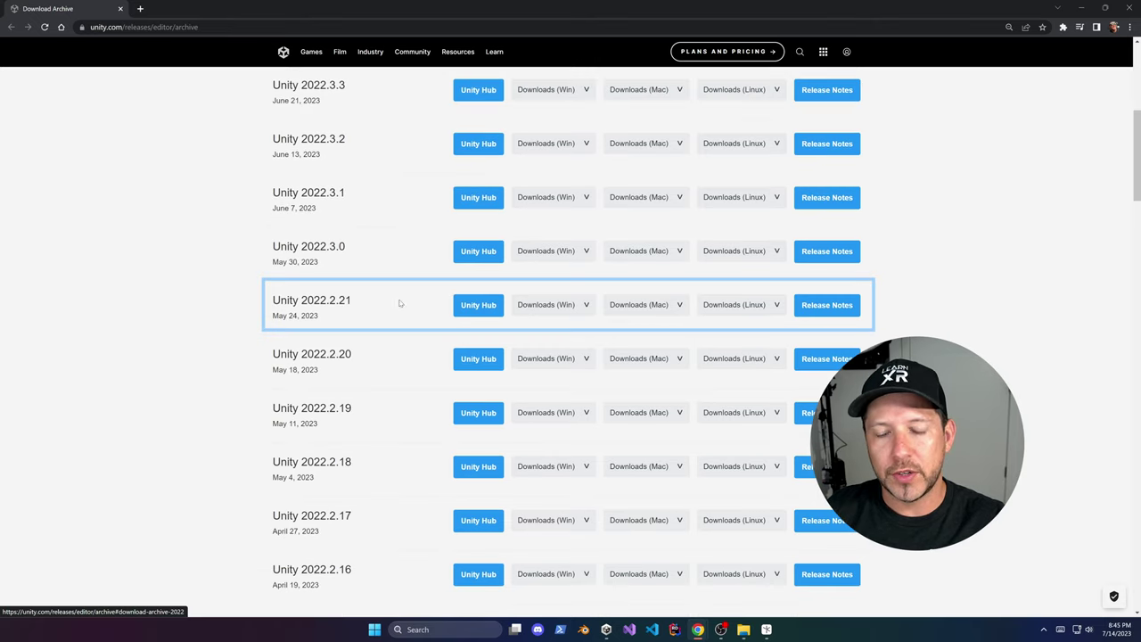
left_click(461, 305)
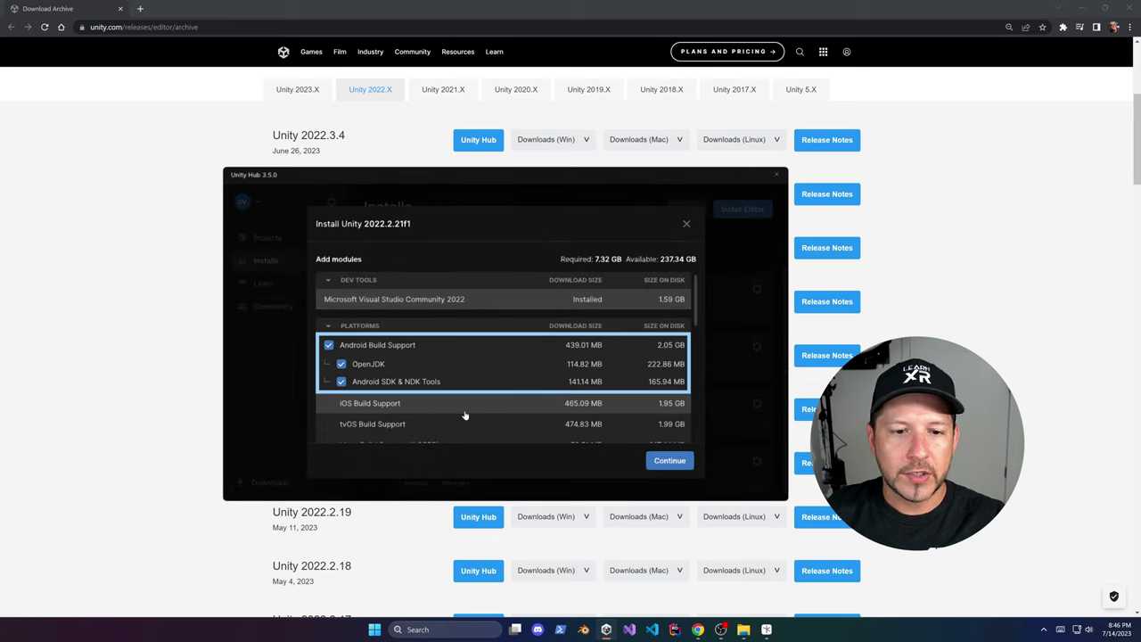
Step: Include the Android Build Support modules, accept the Android SDK terms, and install 2022.2.21f1
scroll(455, 392, "down", 1)
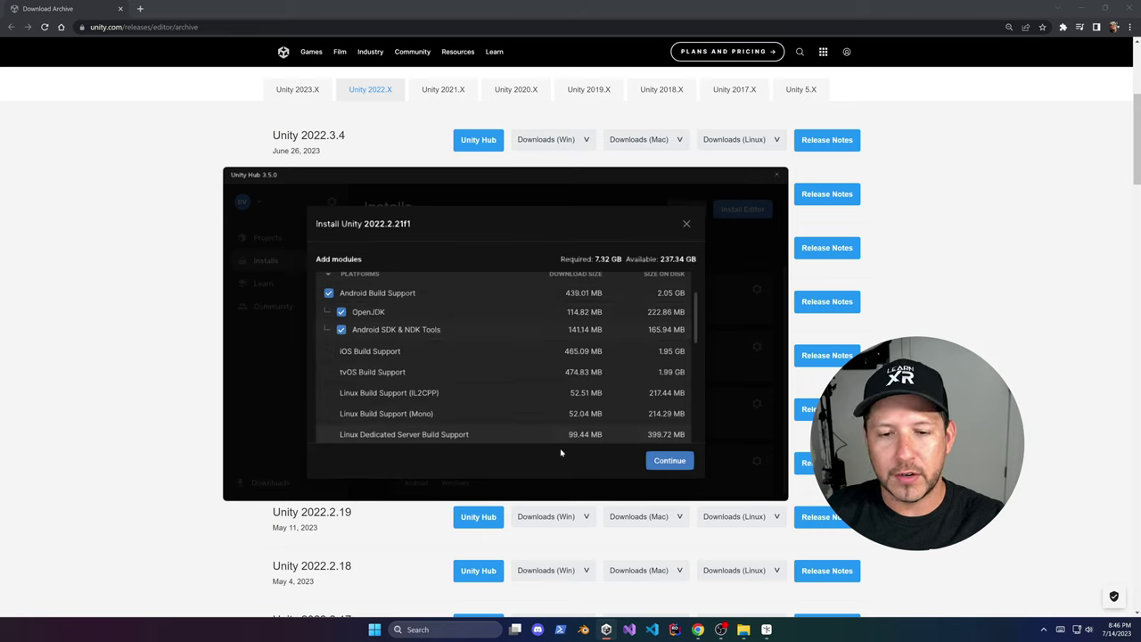
left_click(664, 460)
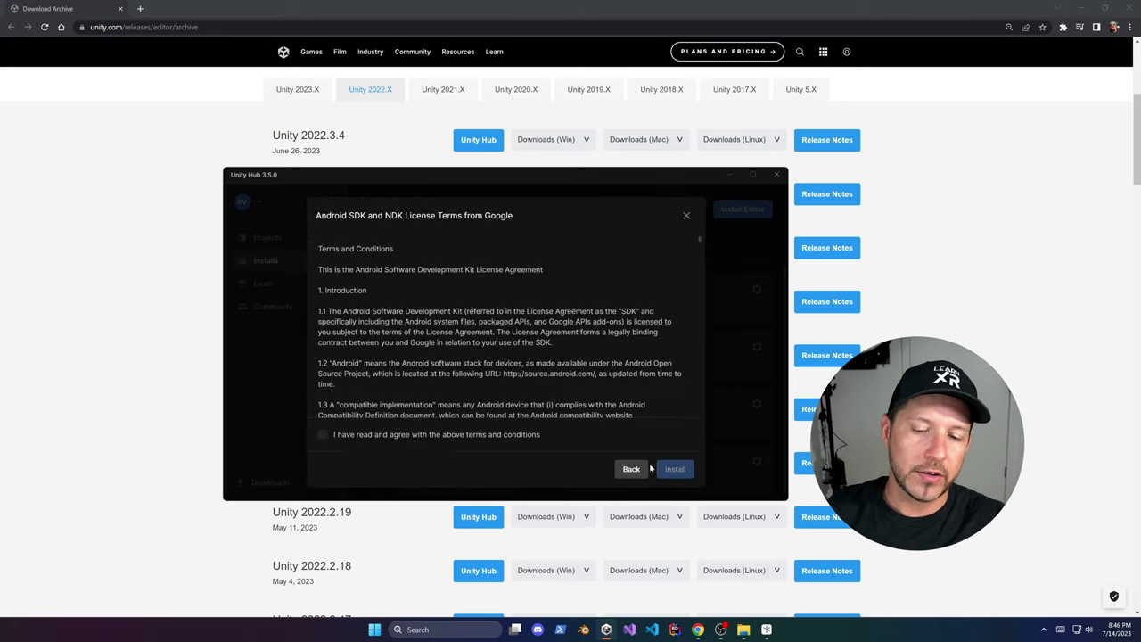
left_click(503, 437)
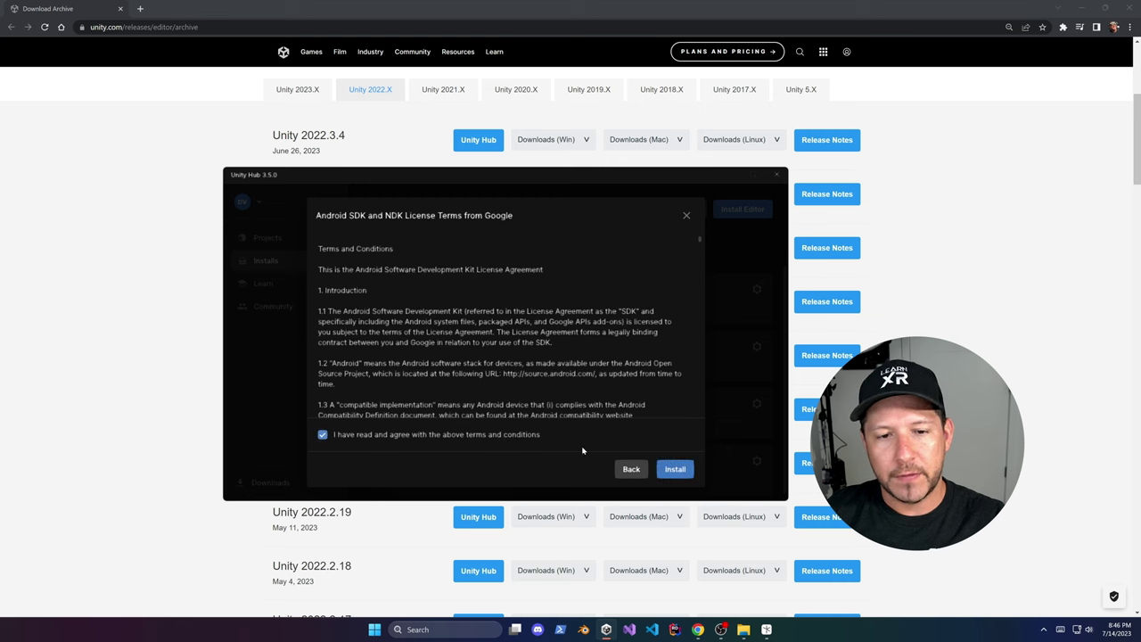
left_click(674, 469)
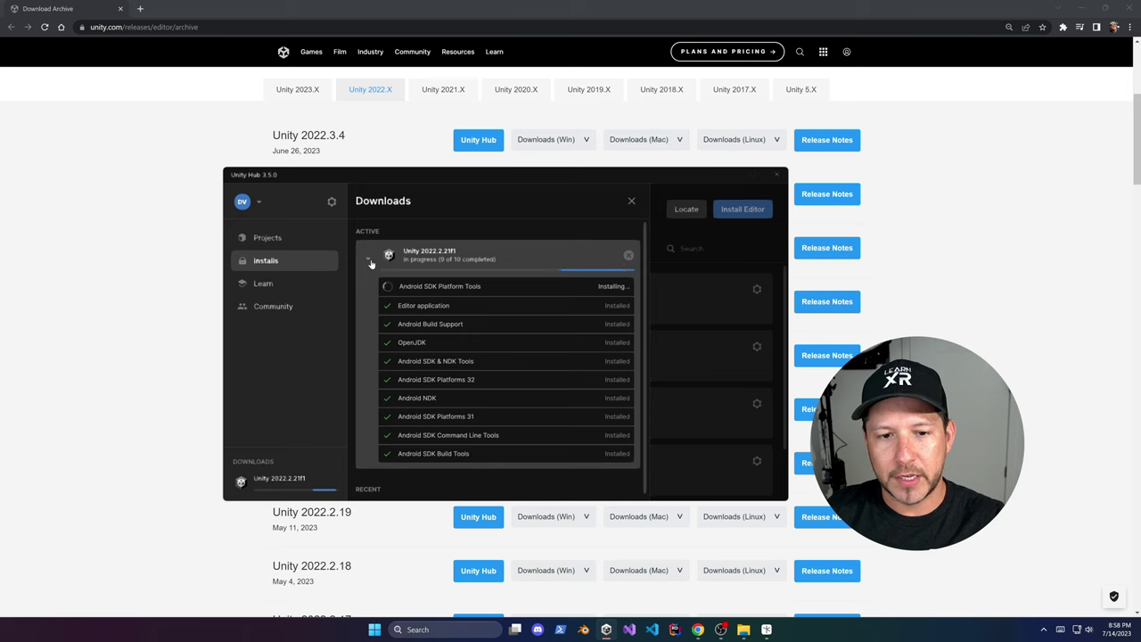
left_click(307, 242)
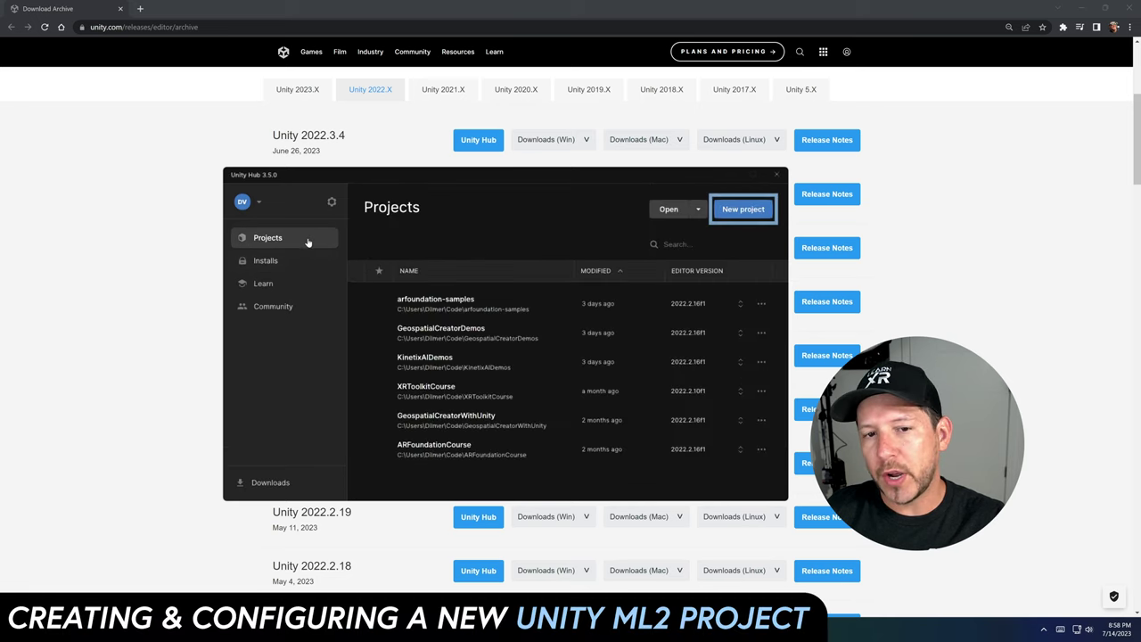
Step: Start a new project on editor 2022.2.21f1 with the downloaded 3D (URP) template
left_click(732, 209)
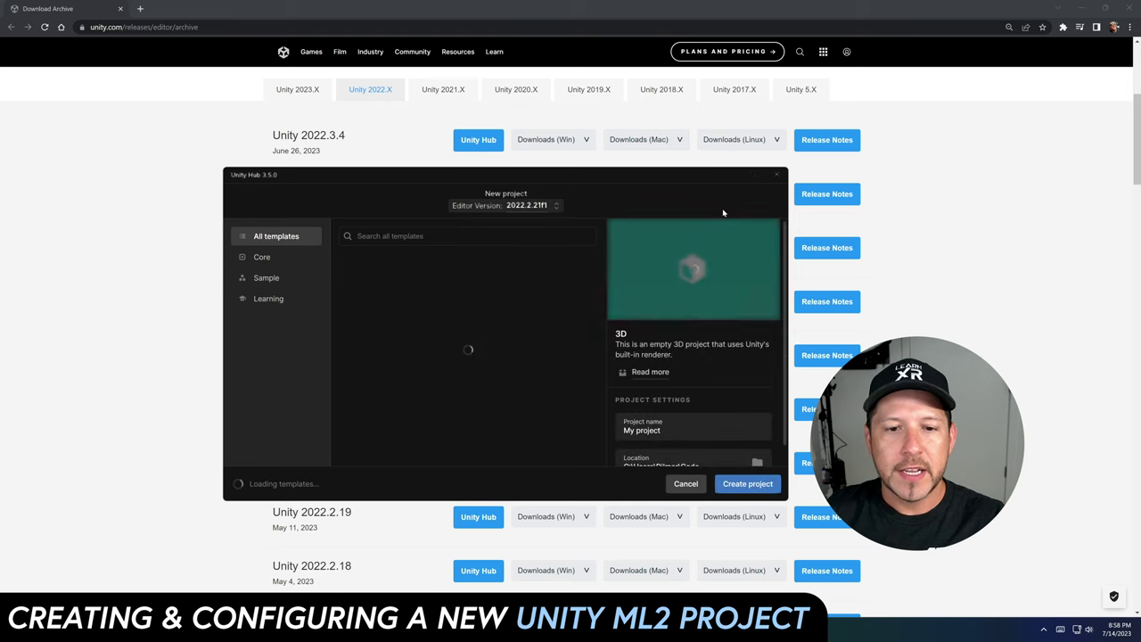
left_click(529, 209)
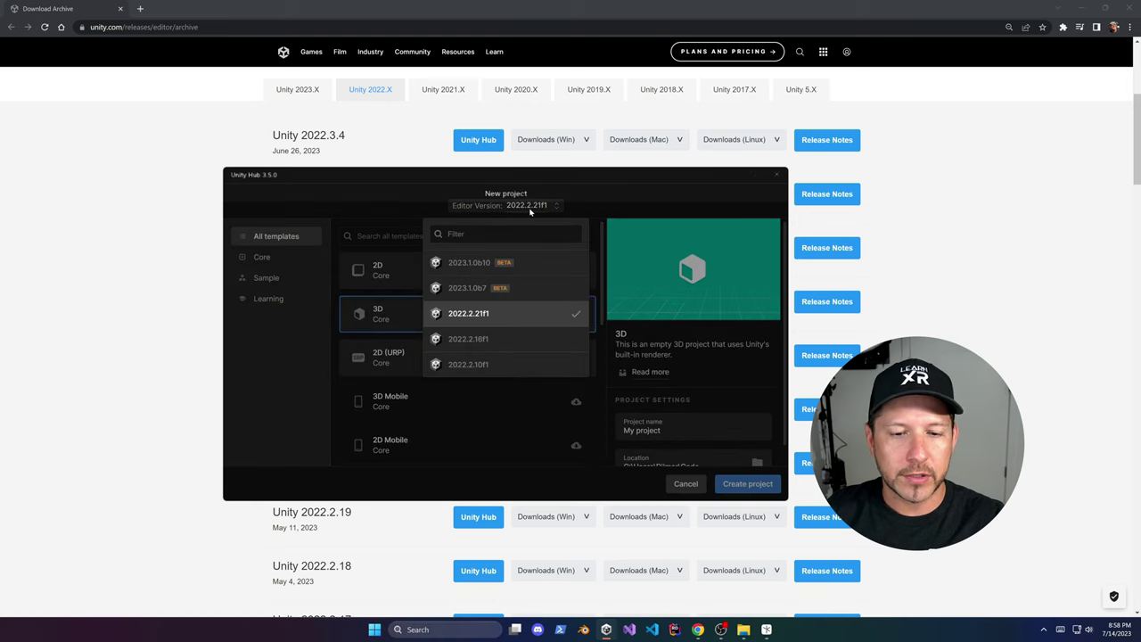
left_click(504, 317)
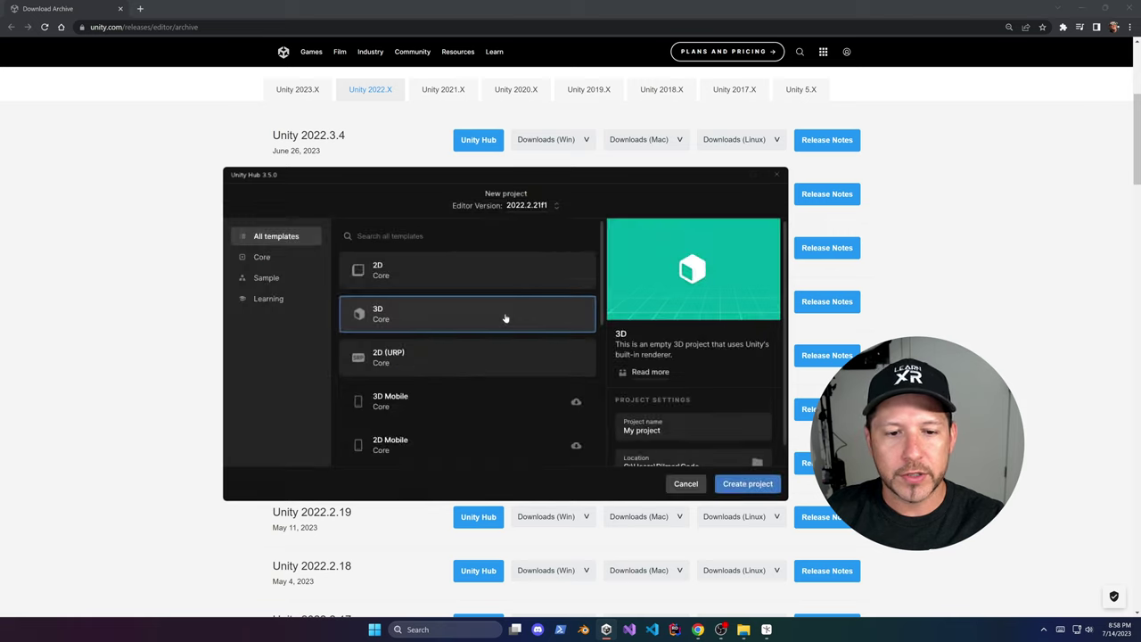
scroll(475, 352, "down", 3)
left_click(451, 333)
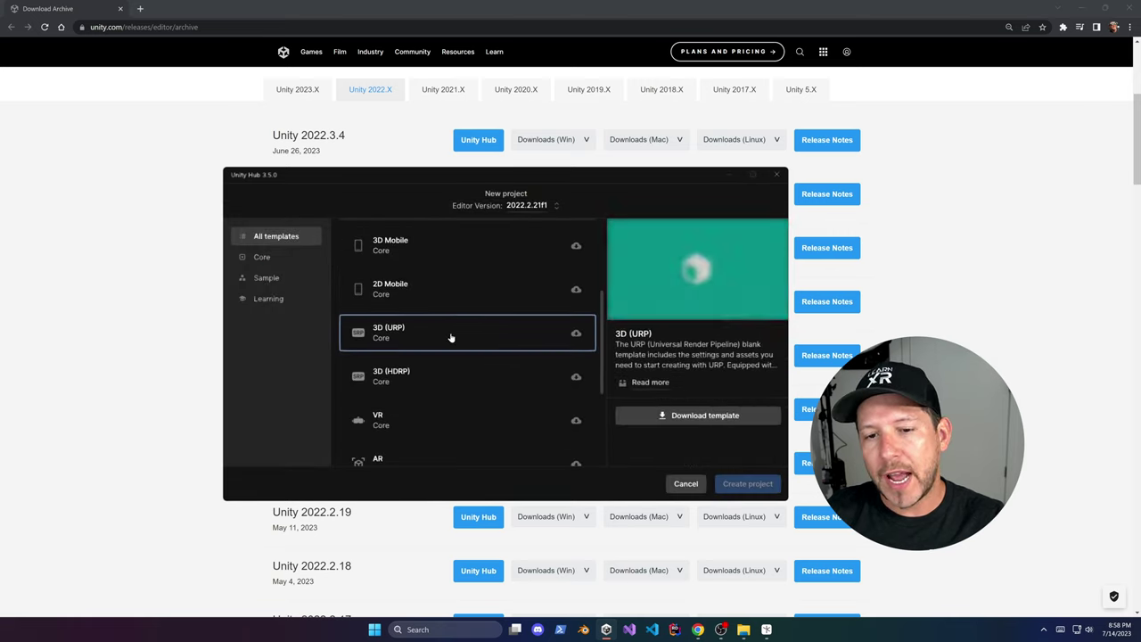
left_click(661, 417)
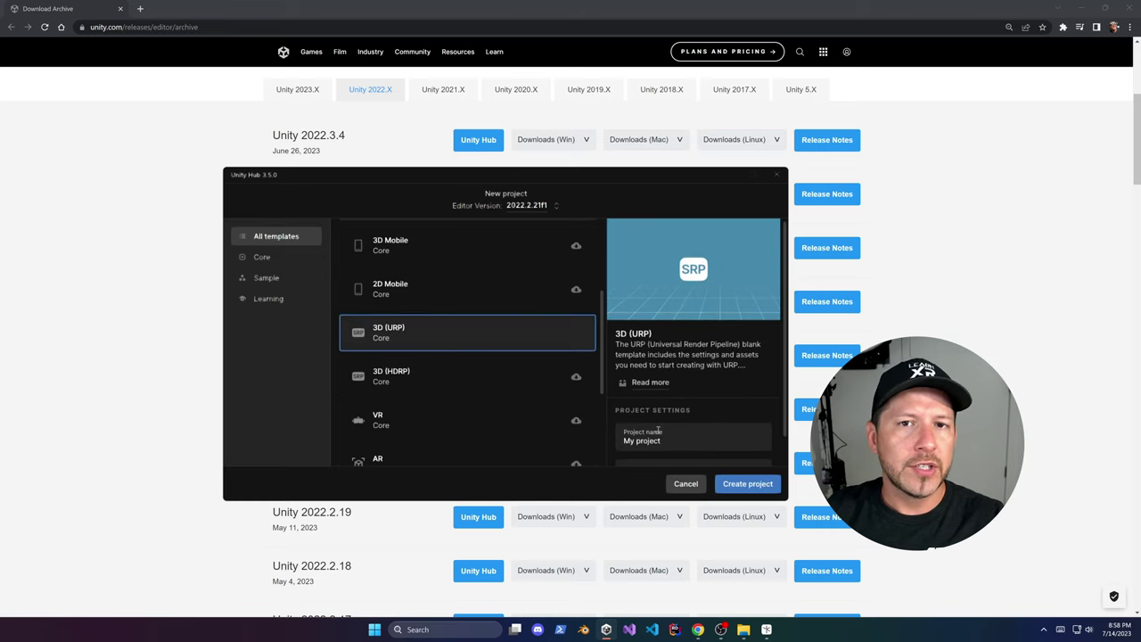
Step: Name the project MagicLeap2Demos, create it, and add the Magic Leap Setup Tool to My Assets
left_click(660, 431)
type("Mag")
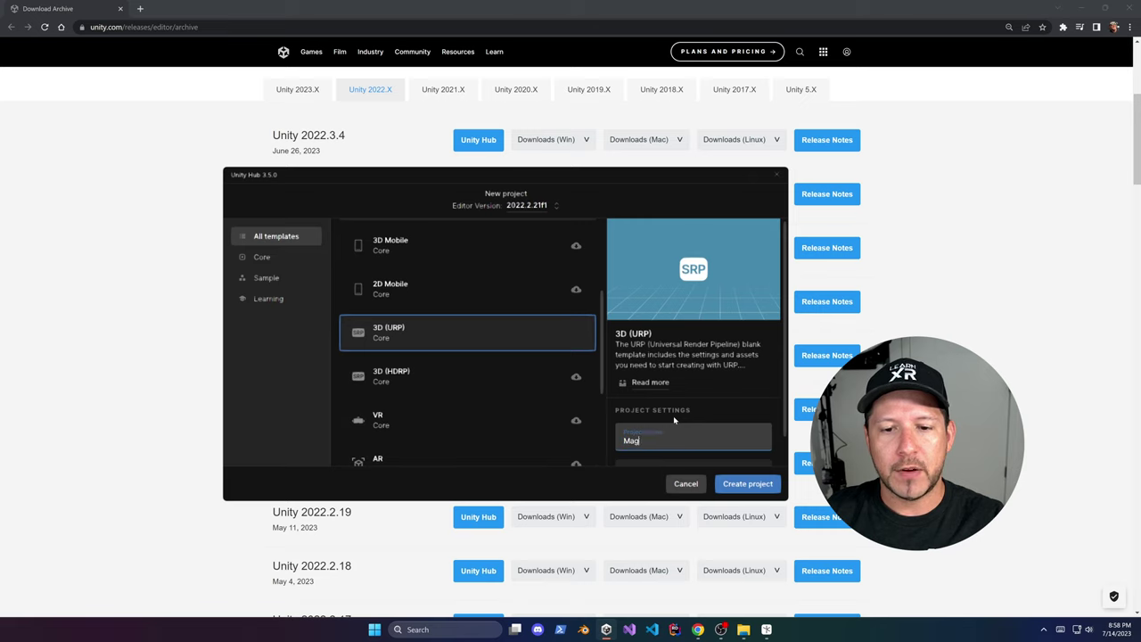
type("icLeap2Demos")
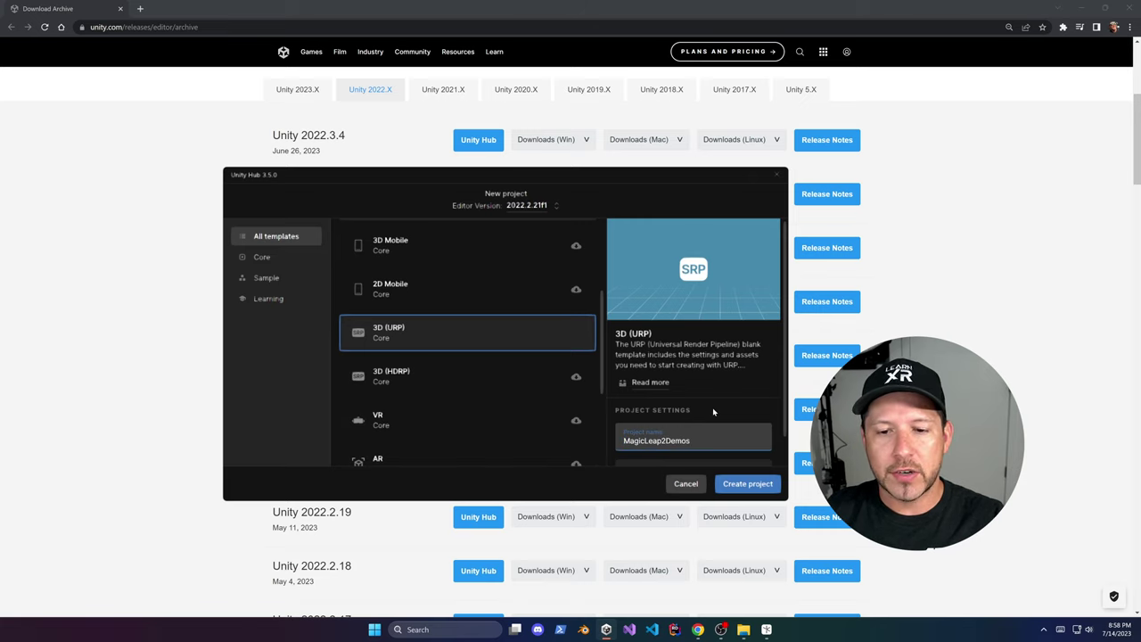
scroll(713, 412, "down", 1)
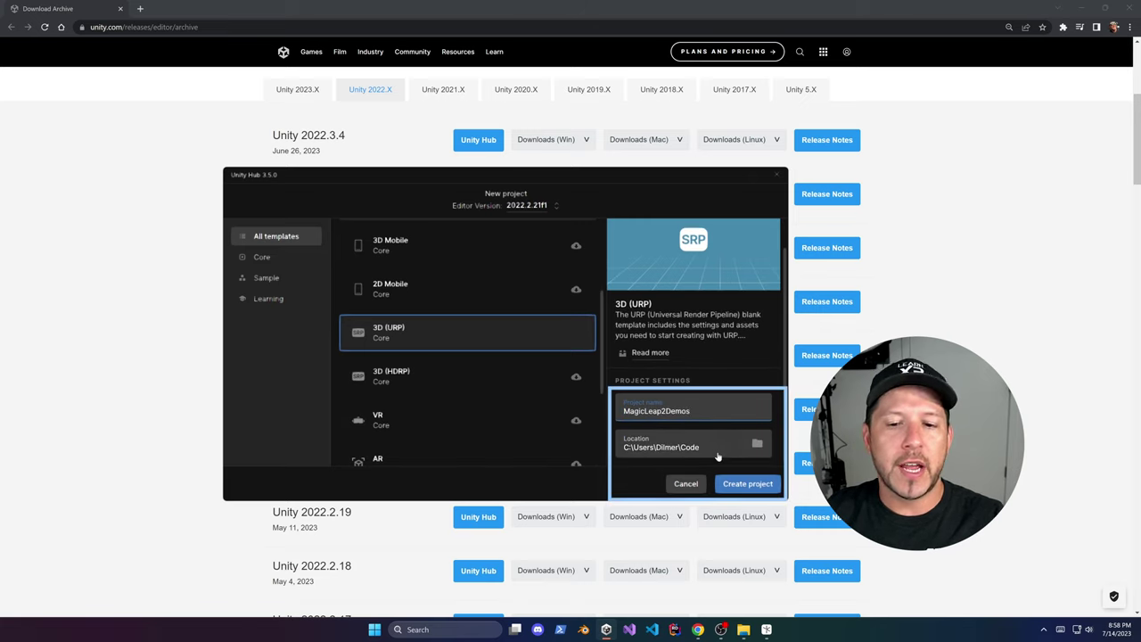
left_click(745, 483)
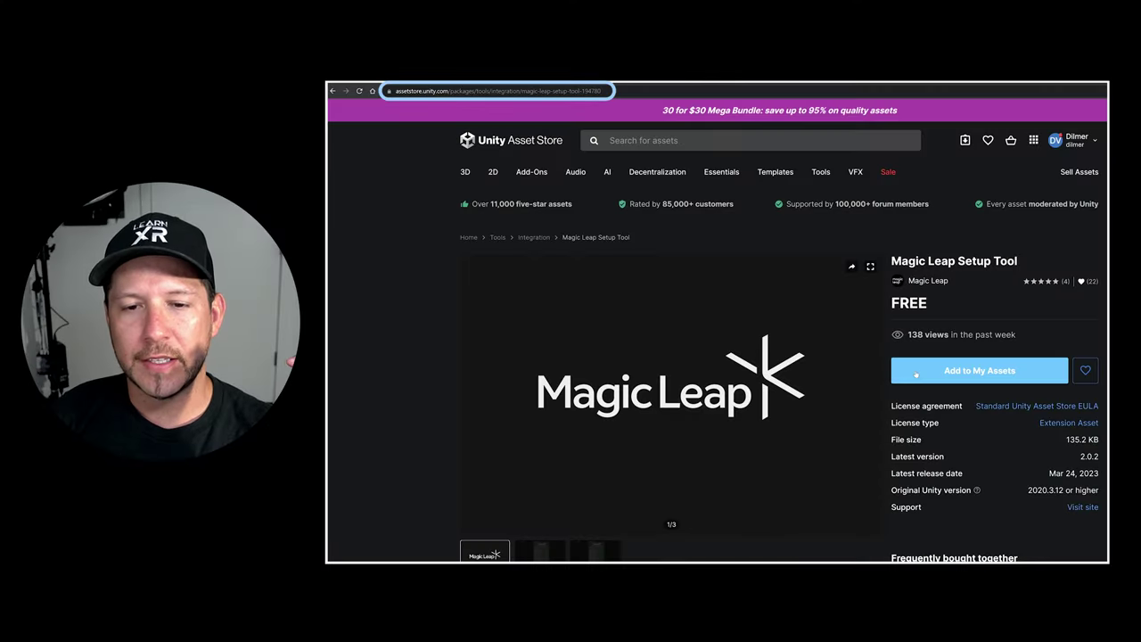
left_click(916, 371)
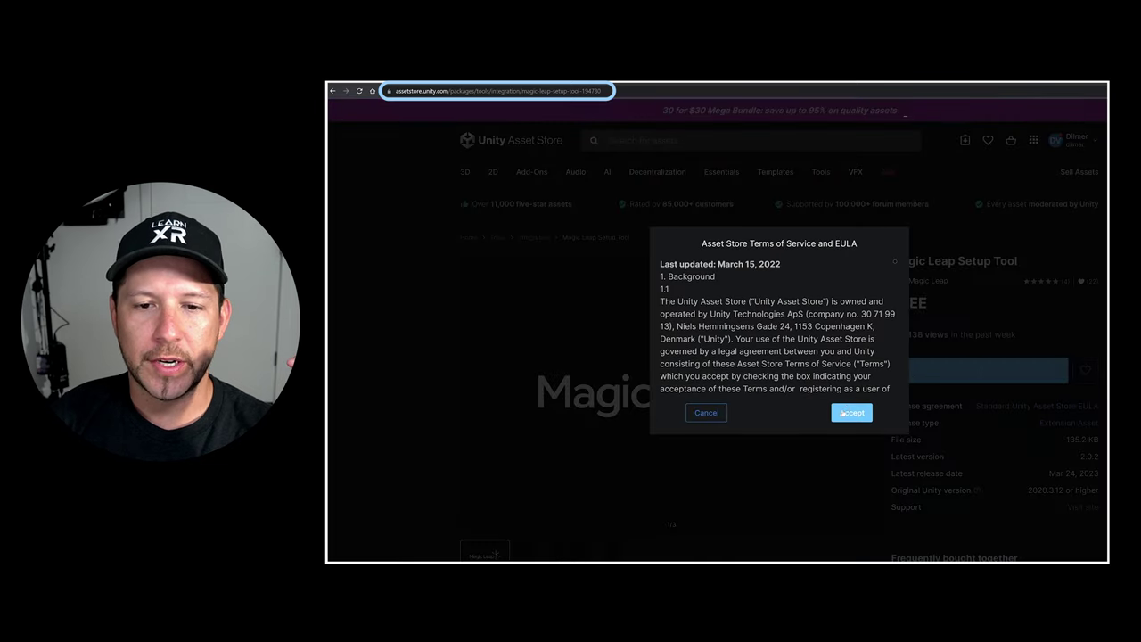
Step: Accept the Asset Store terms and open the Magic Leap Setup Tool in Unity
left_click(841, 414)
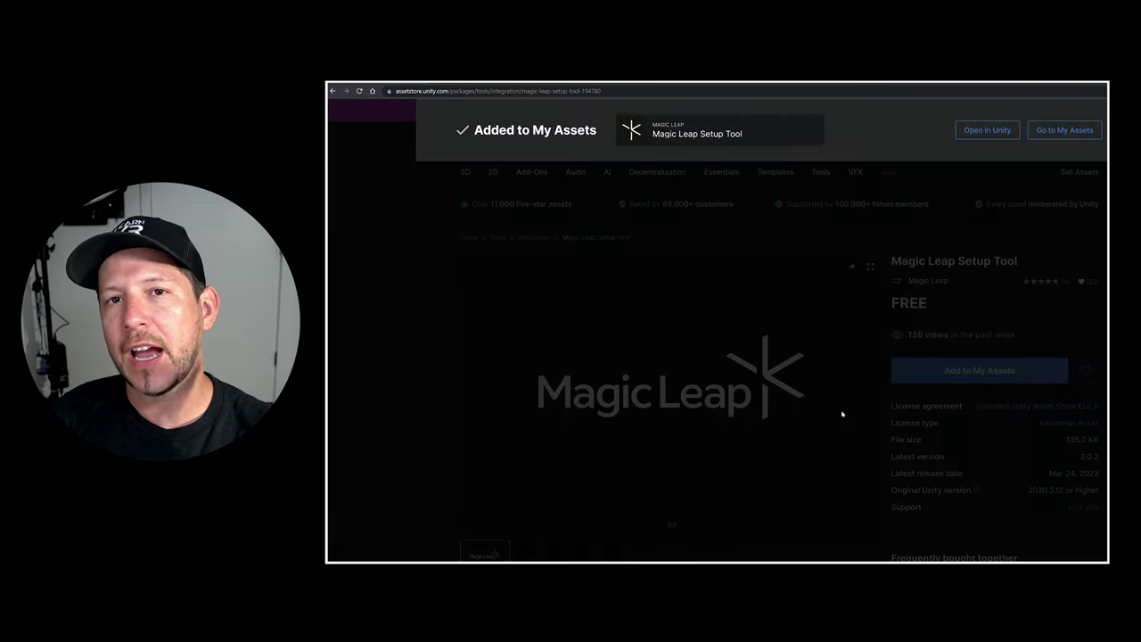
left_click(986, 130)
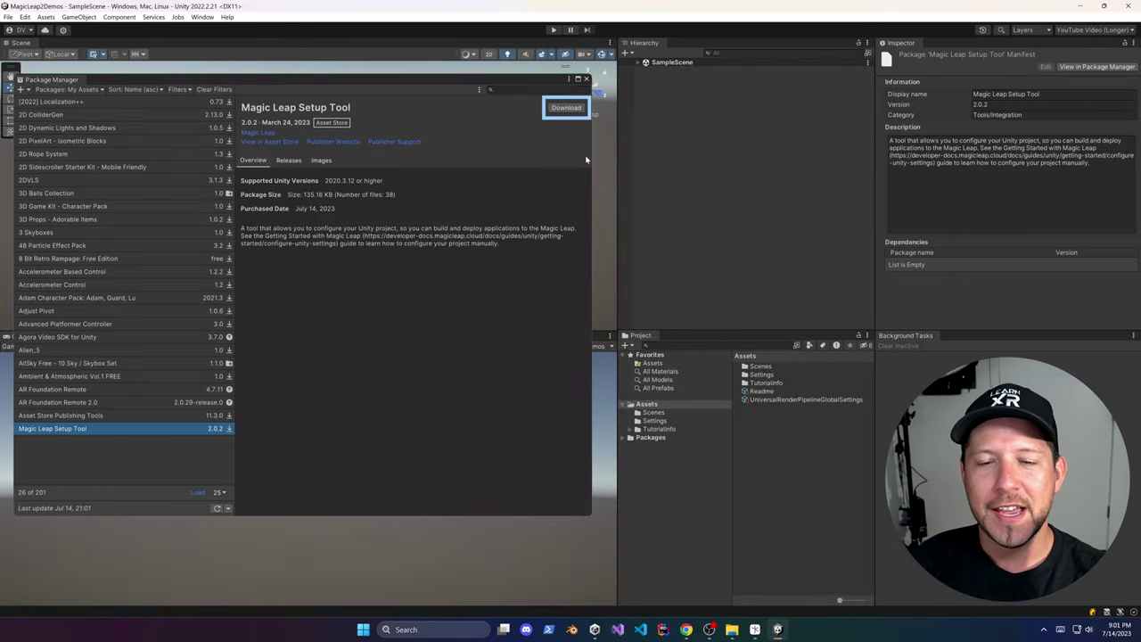
Step: Download Magic Leap Setup Tool 2.0.2 in Package Manager and import all its files
left_click(564, 109)
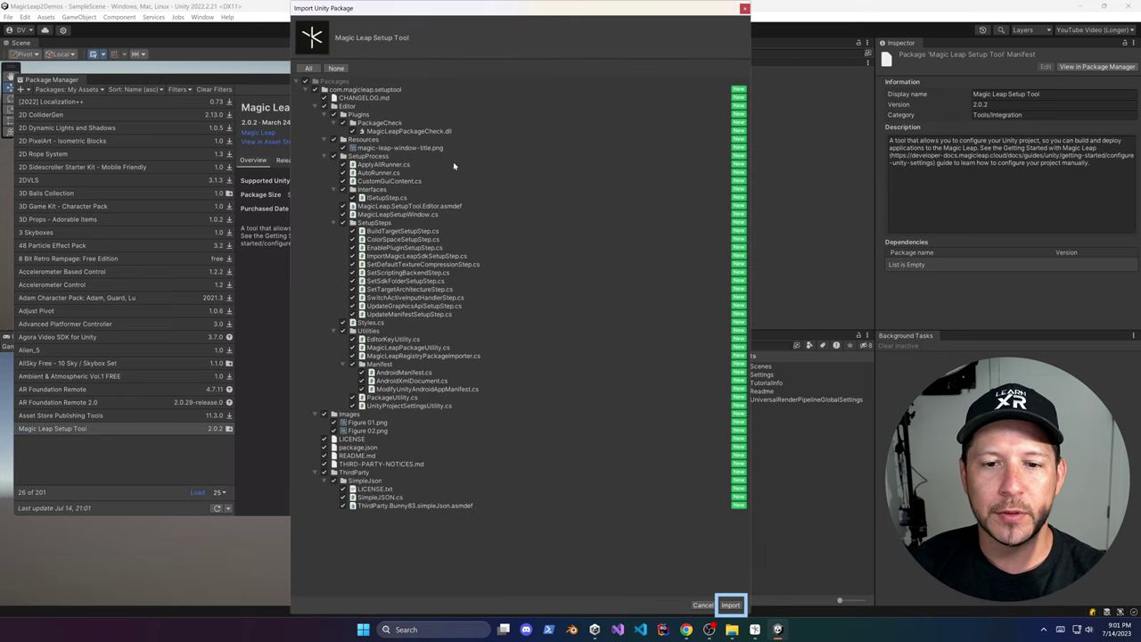
left_click(729, 606)
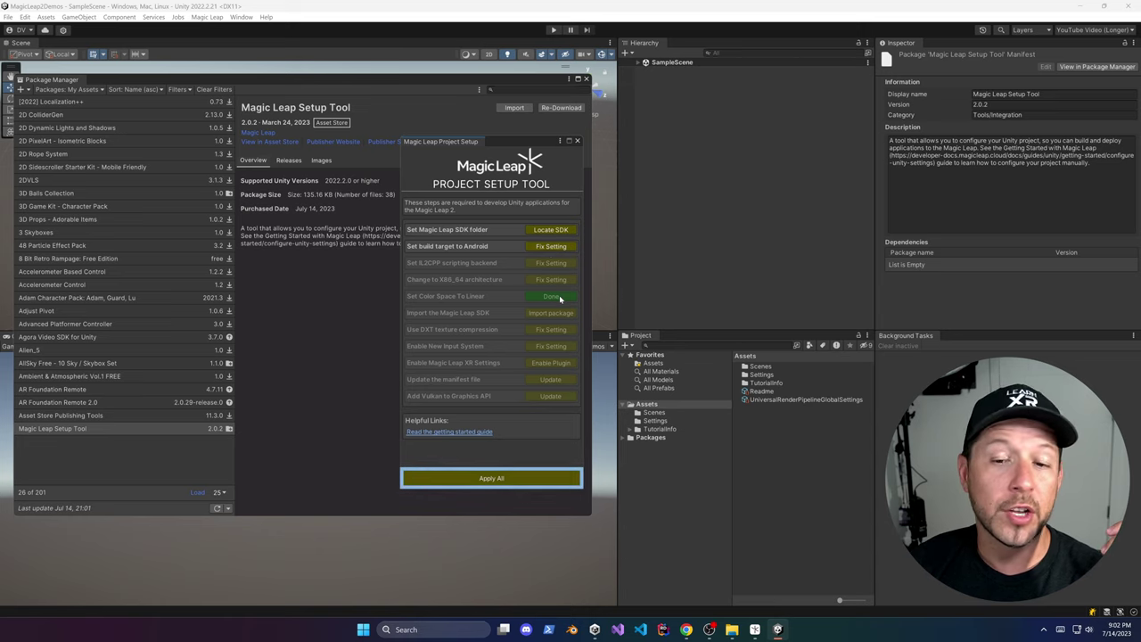
Step: Apply all recommended settings using the v1.3.0-dev2 SDK folder and Magic Leap's registry
left_click(519, 479)
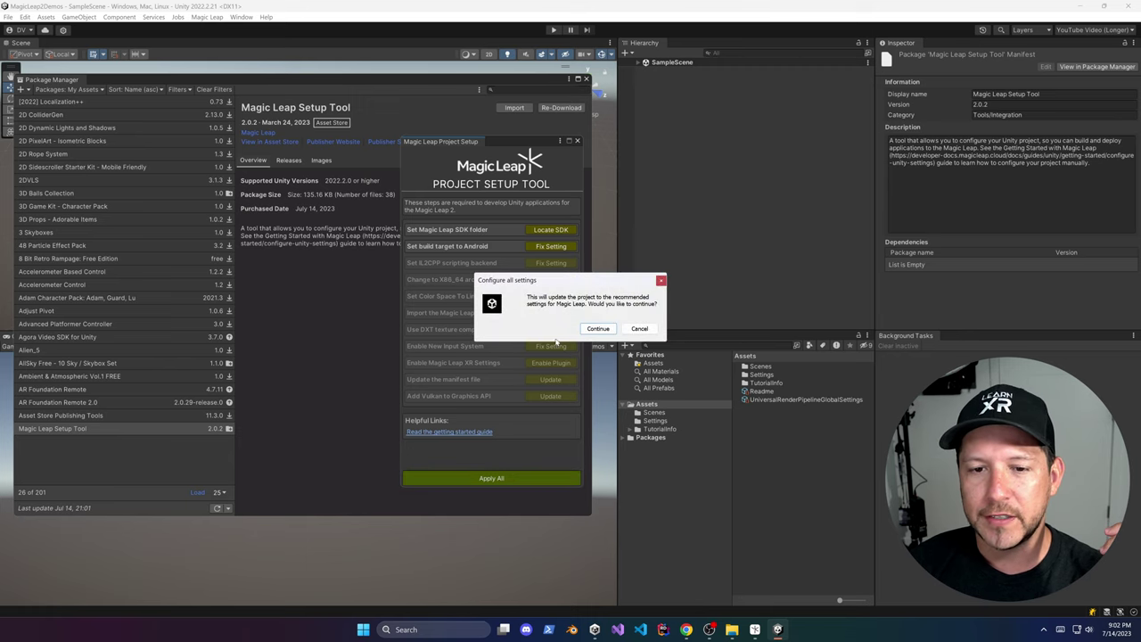
left_click(597, 328)
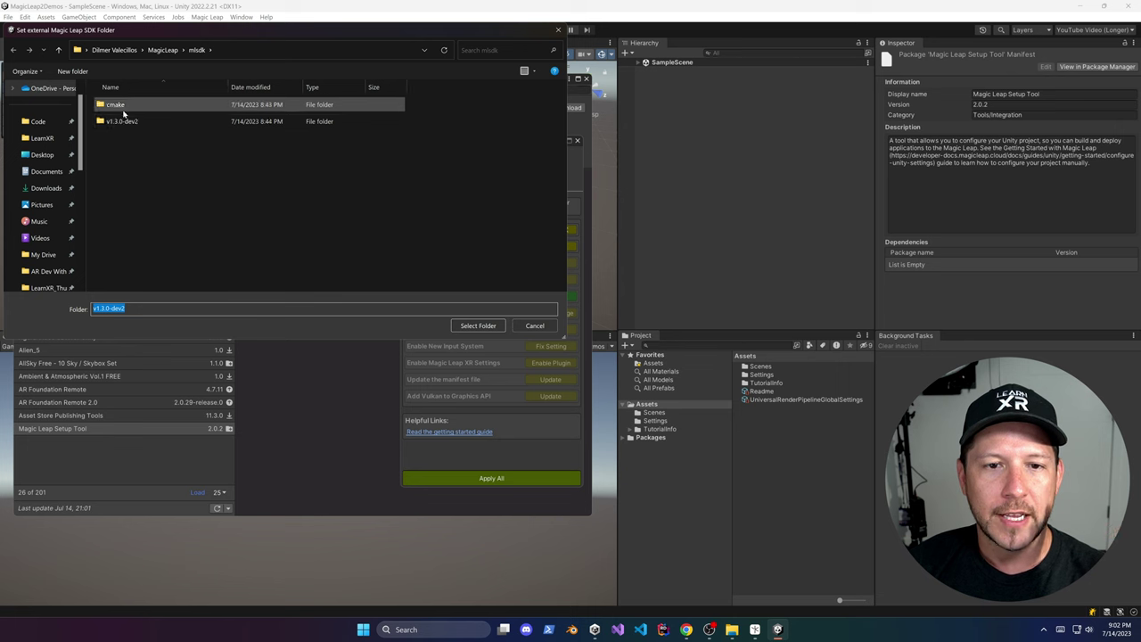
left_click(128, 122)
left_click(475, 326)
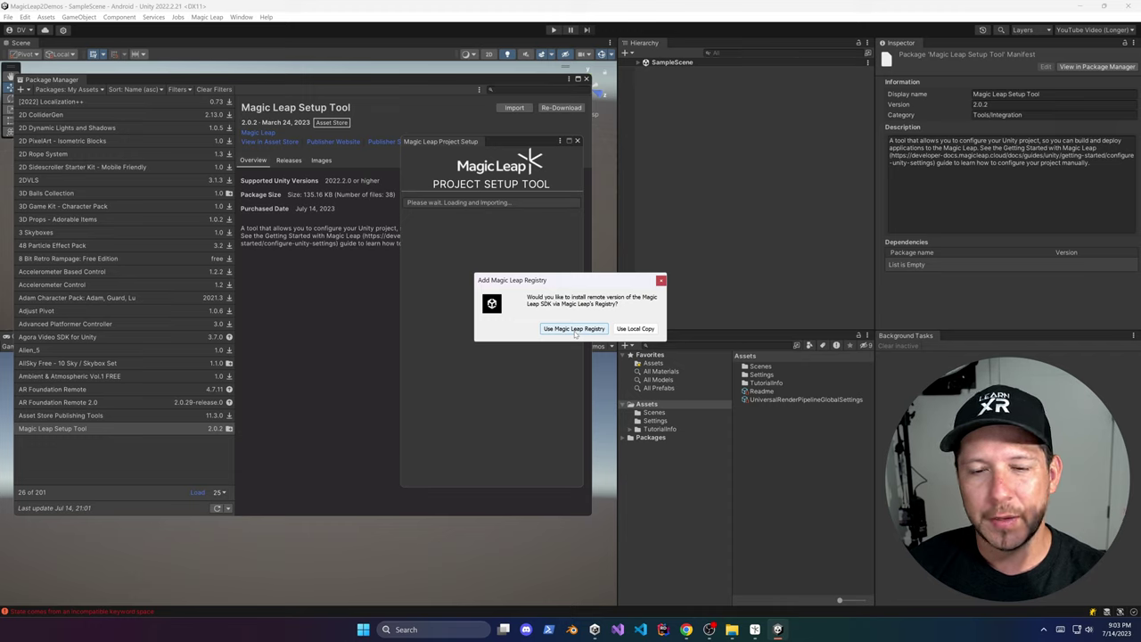
left_click(574, 329)
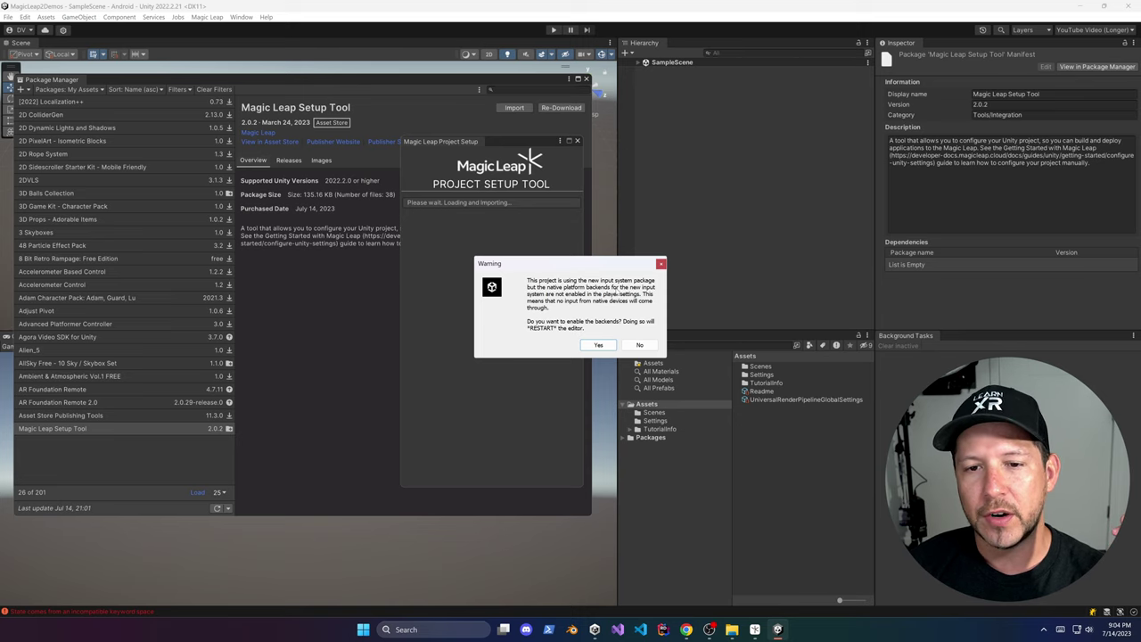
Step: Enable the native input backends, restart the editor for the new graphics API, and close the setup tool
left_click(598, 345)
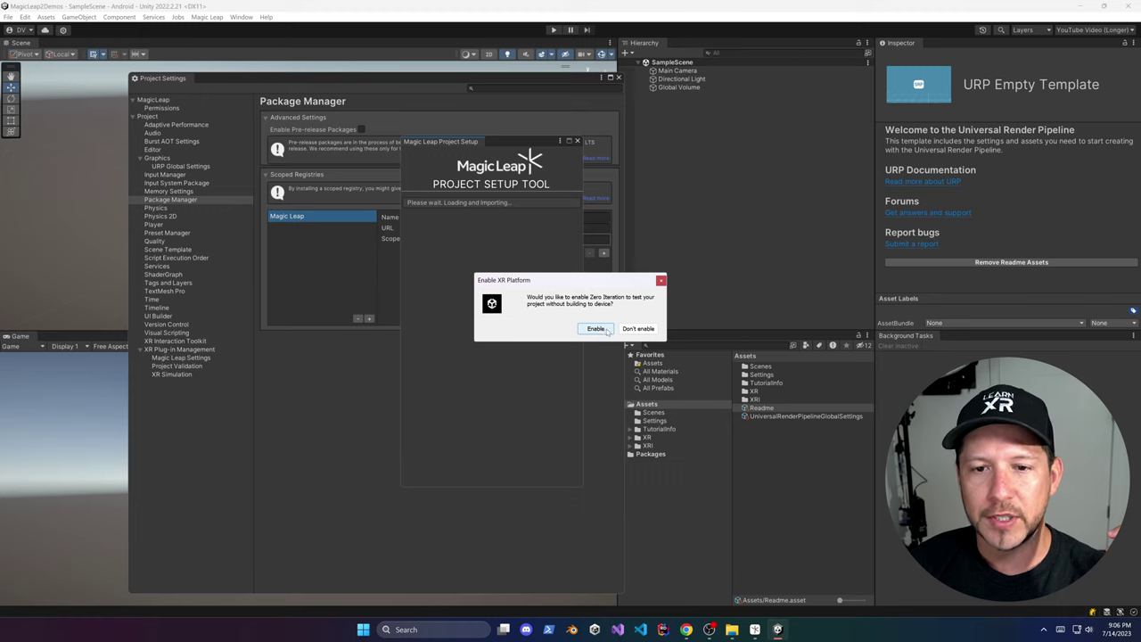
left_click(630, 328)
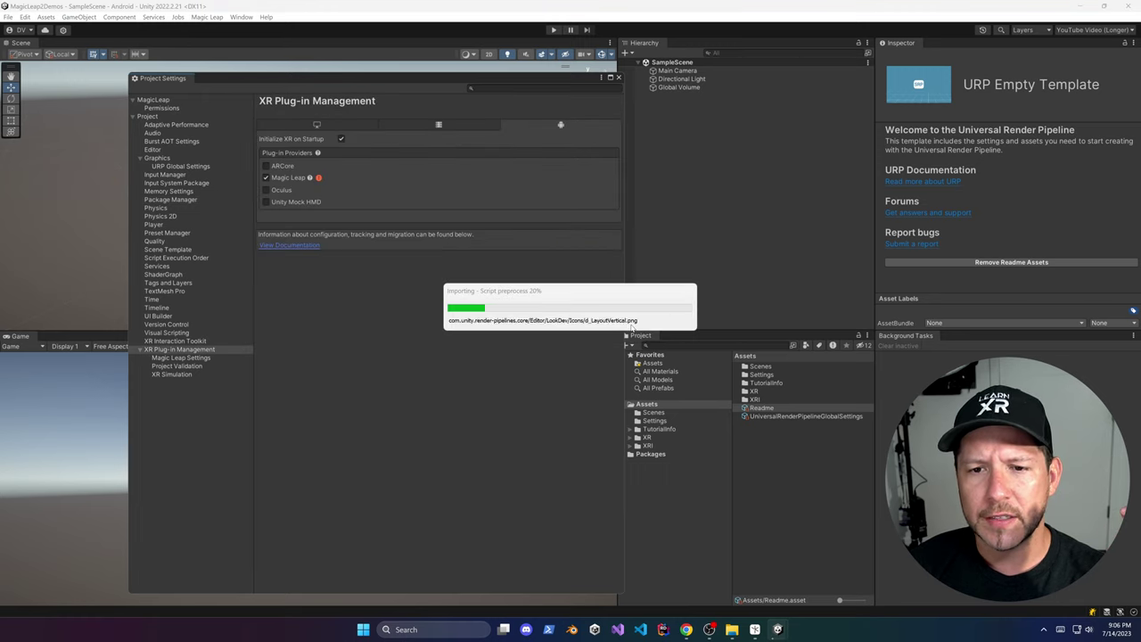
left_click(599, 328)
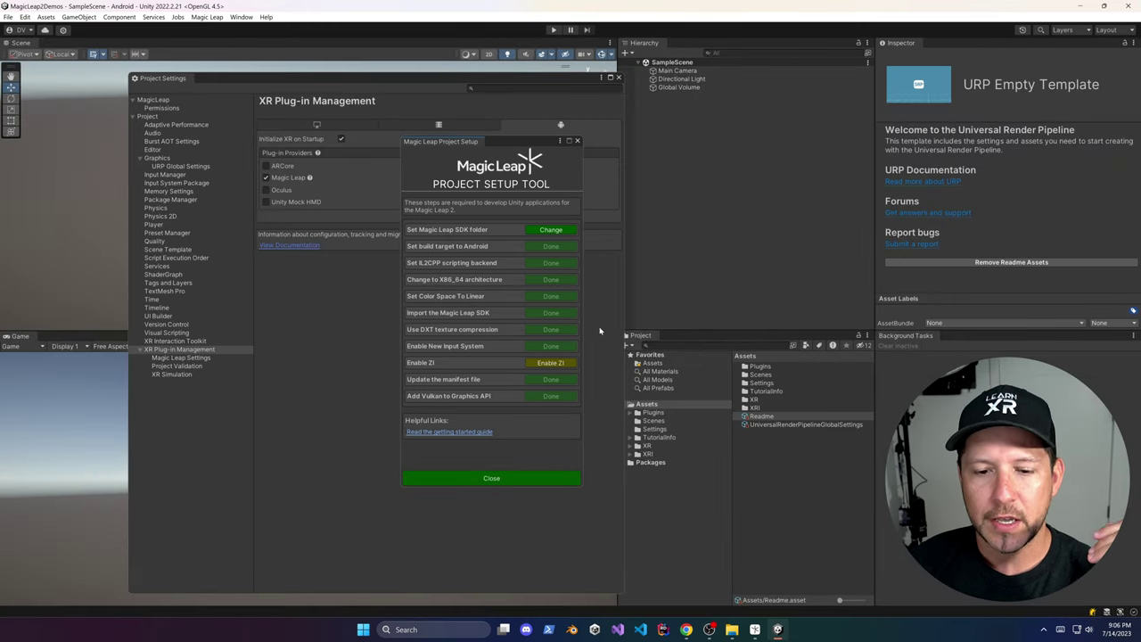
left_click(512, 477)
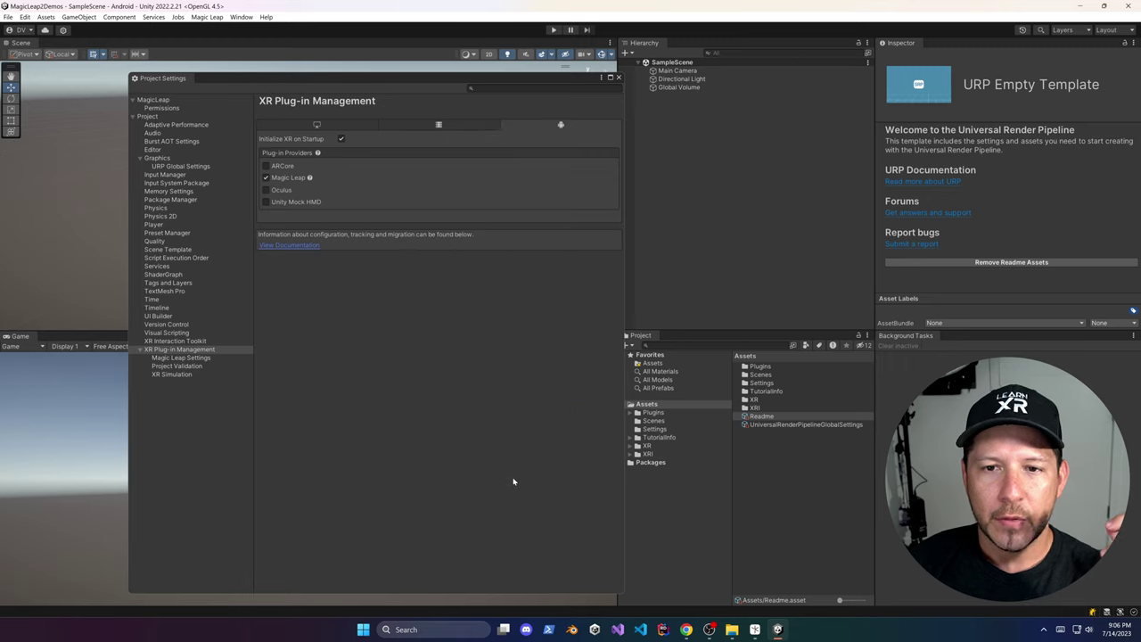
Step: Delete all seven assets in the Assets/Settings folder
left_click(618, 78)
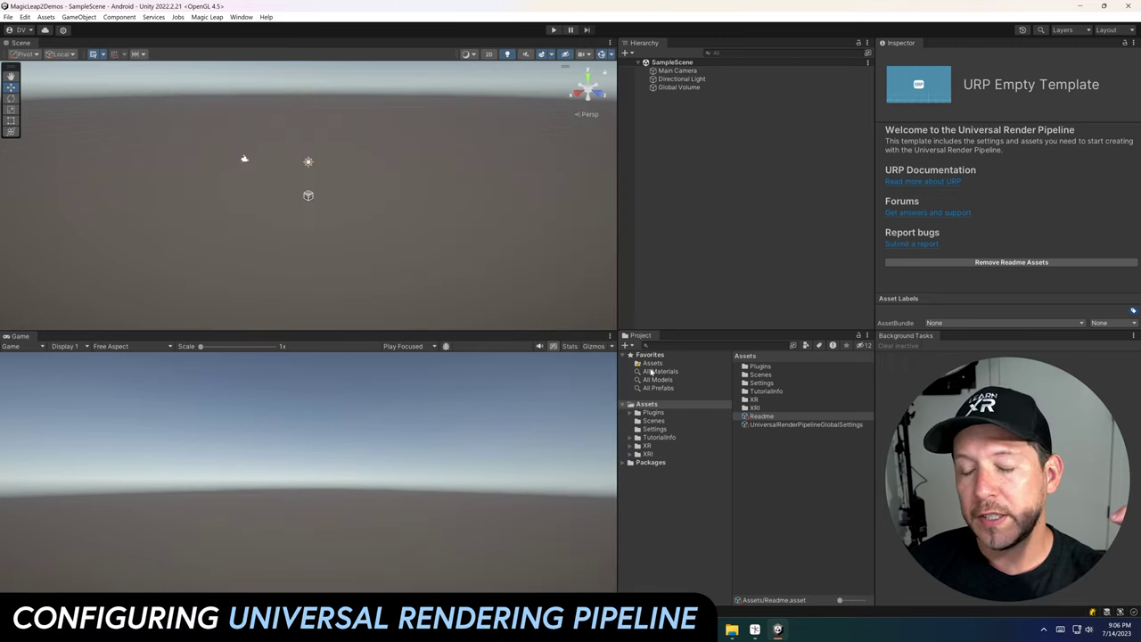
left_click(656, 428)
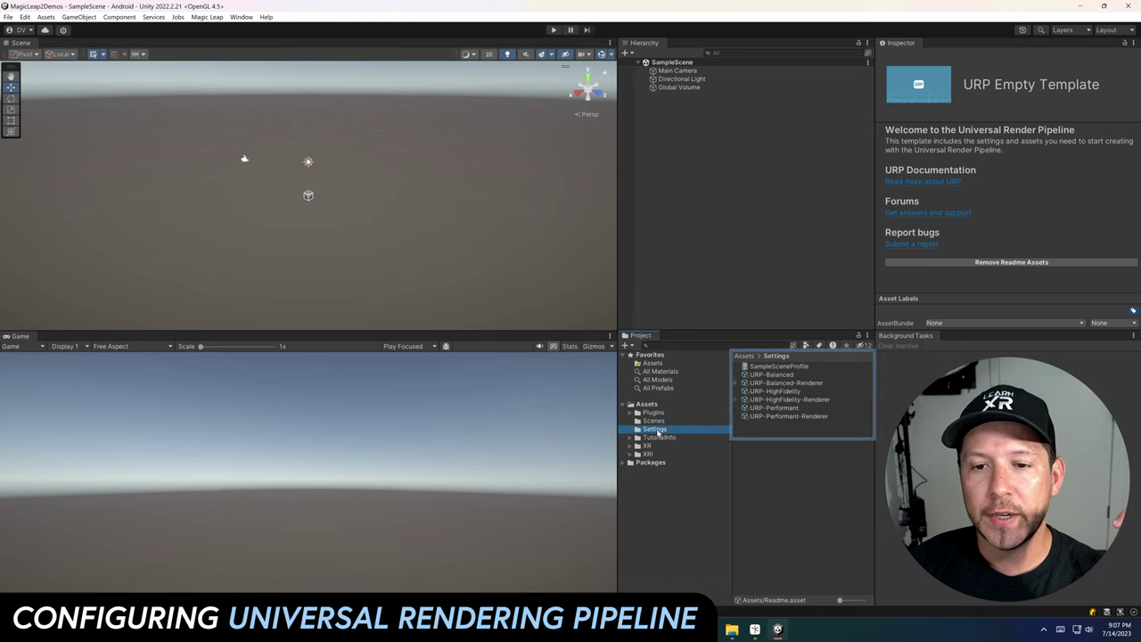
key("ctrl+a")
right_click(779, 412)
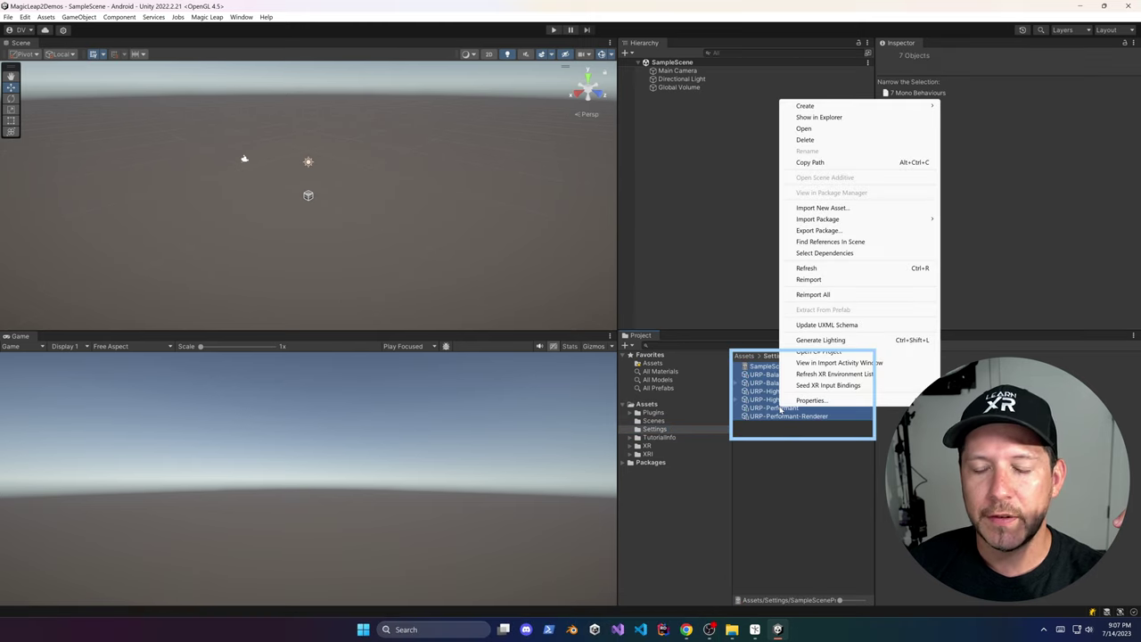
left_click(807, 140)
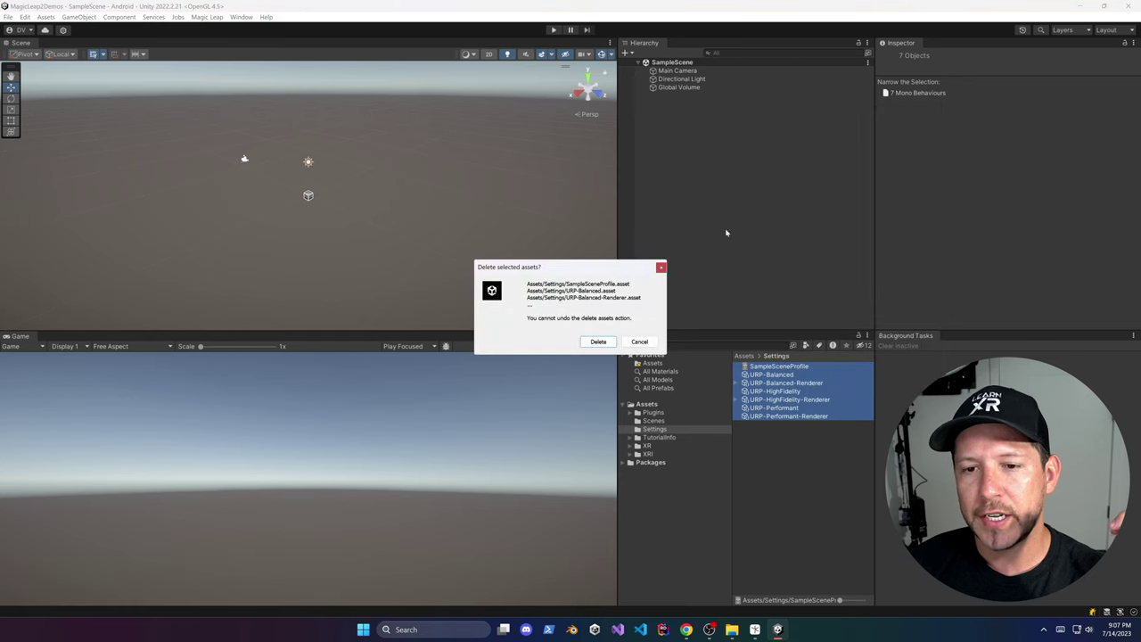
left_click(598, 341)
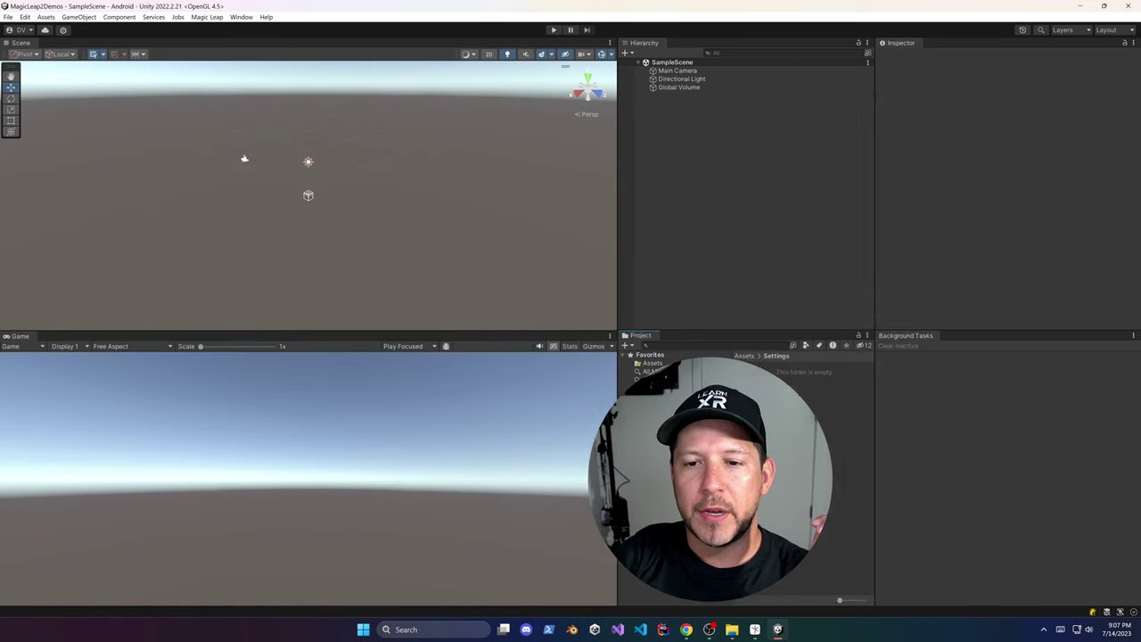
Step: Create a URP Asset (with Universal Renderer) in Settings, keeping its default name
right_click(789, 402)
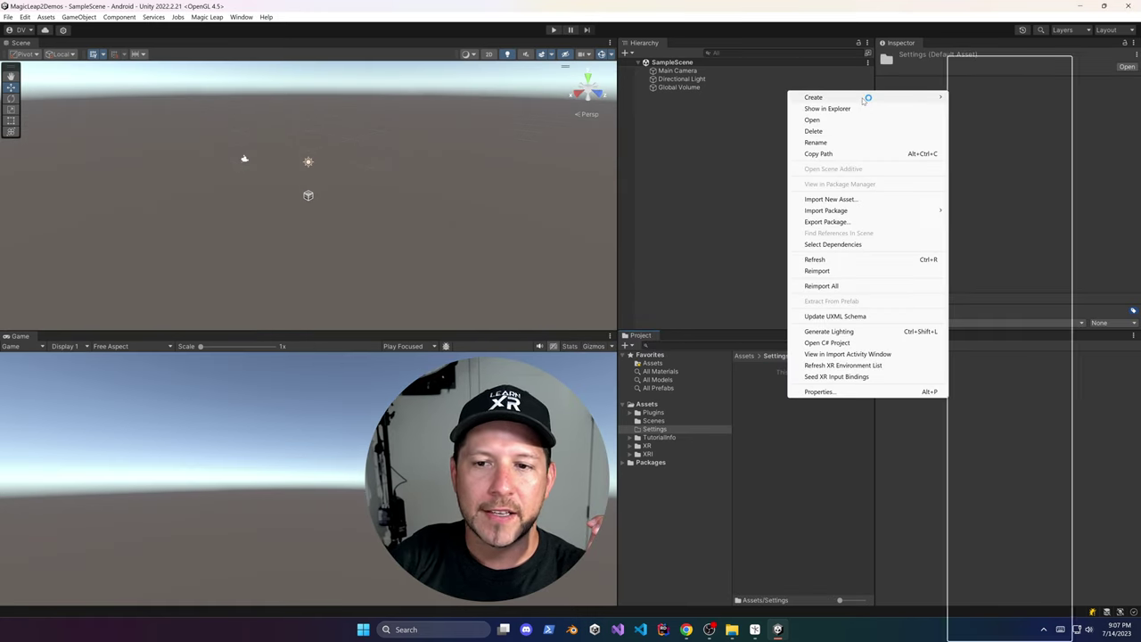
mouse_move(865, 99)
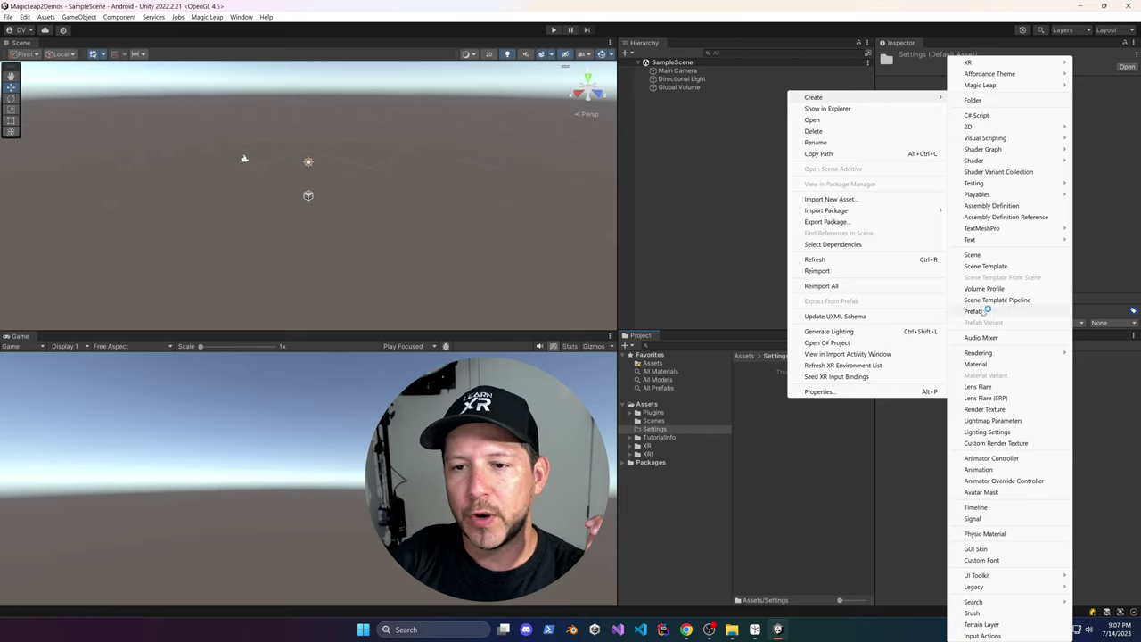
mouse_move(977, 352)
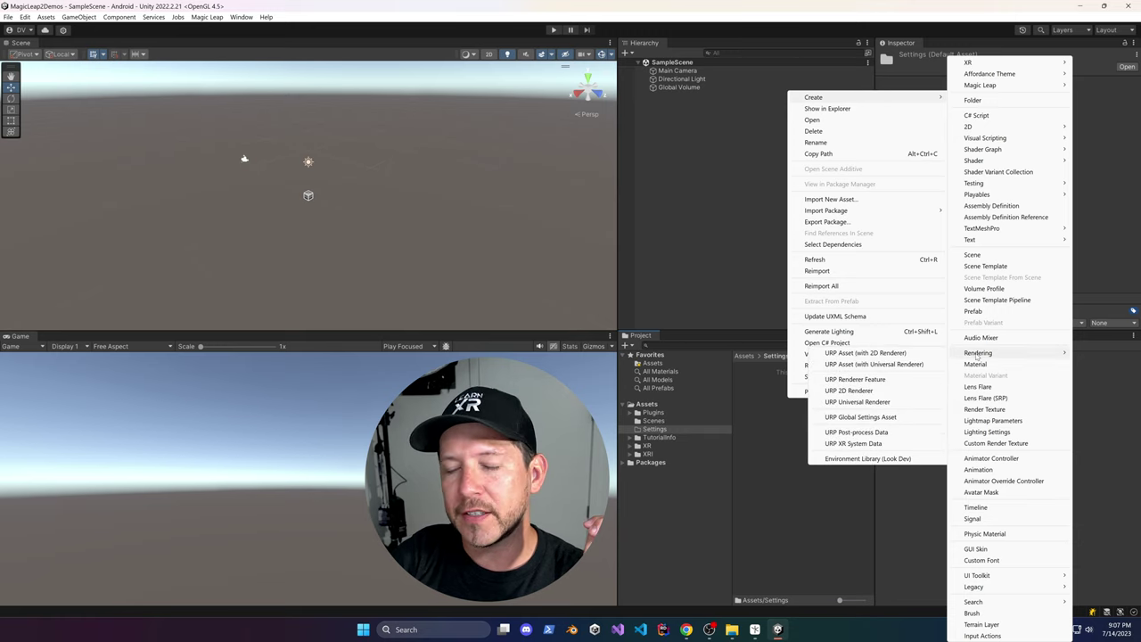
left_click(918, 364)
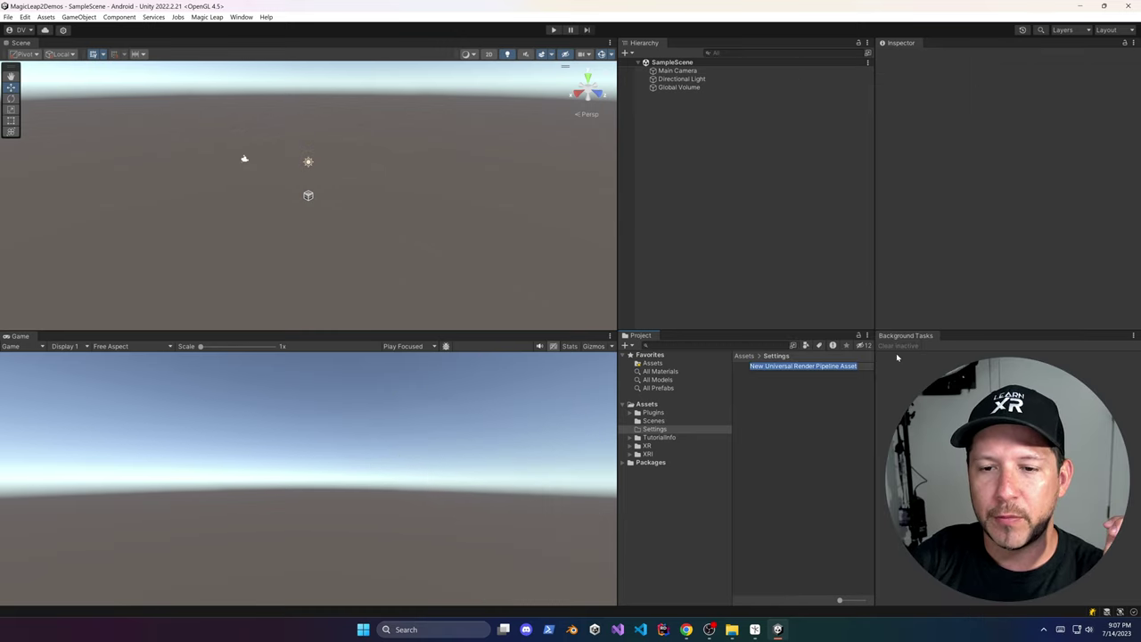
left_click(896, 353)
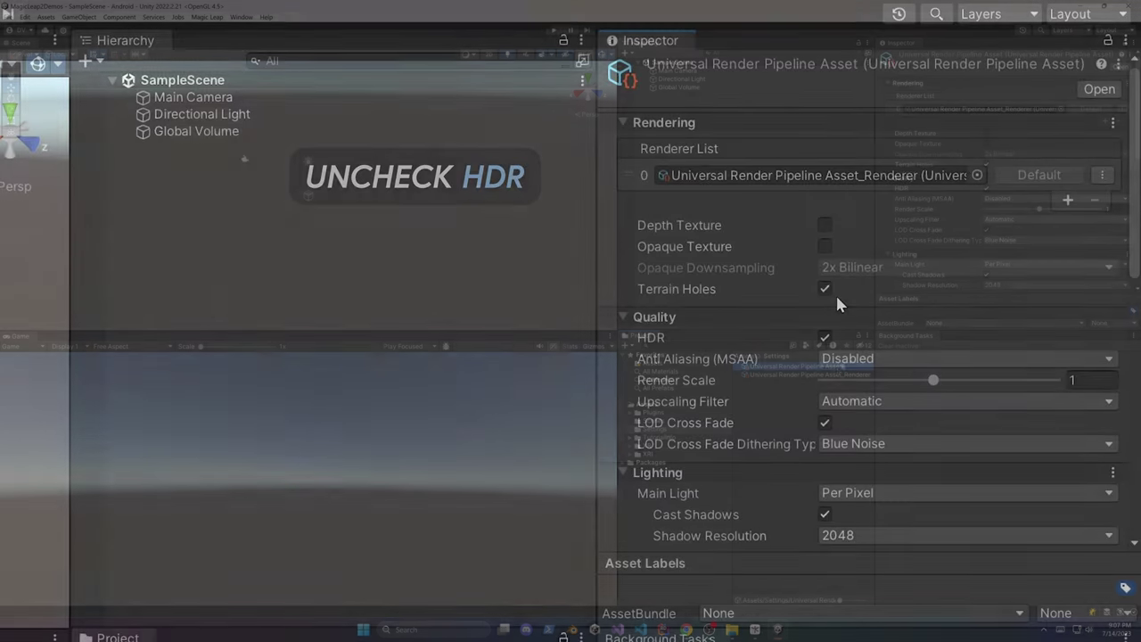
scroll(835, 299, "down", 3)
Step: Turn off HDR and set the shadow Last Border to 5 in the URP asset
left_click(824, 222)
scroll(855, 251, "down", 5)
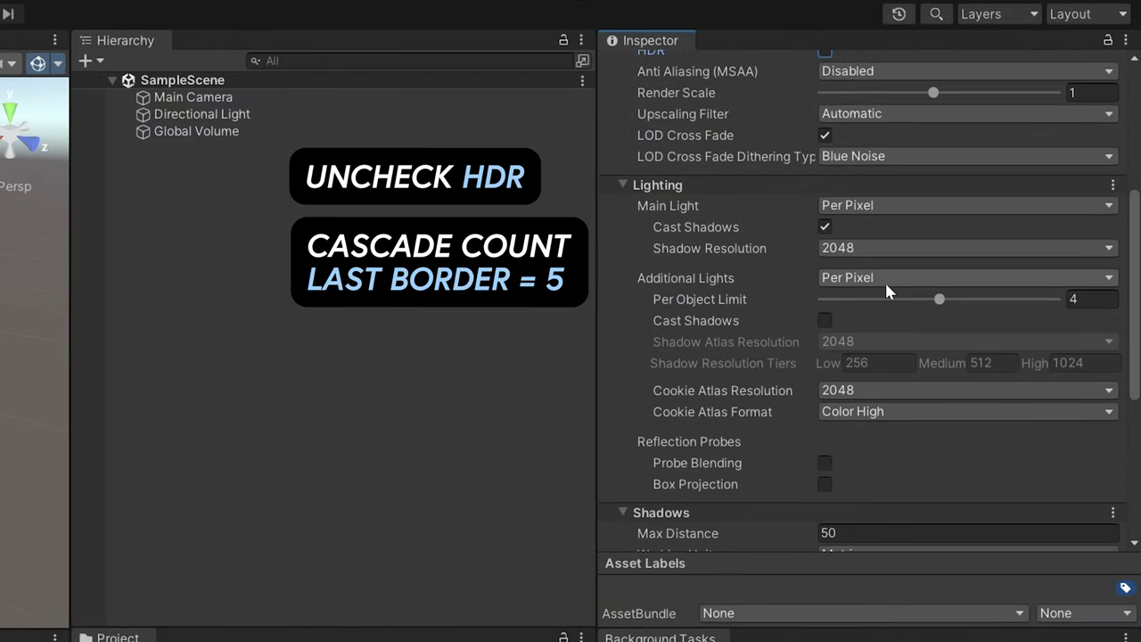
scroll(882, 398, "down", 3)
scroll(887, 389, "down", 3)
left_click(1103, 367)
type("5")
key("Tab")
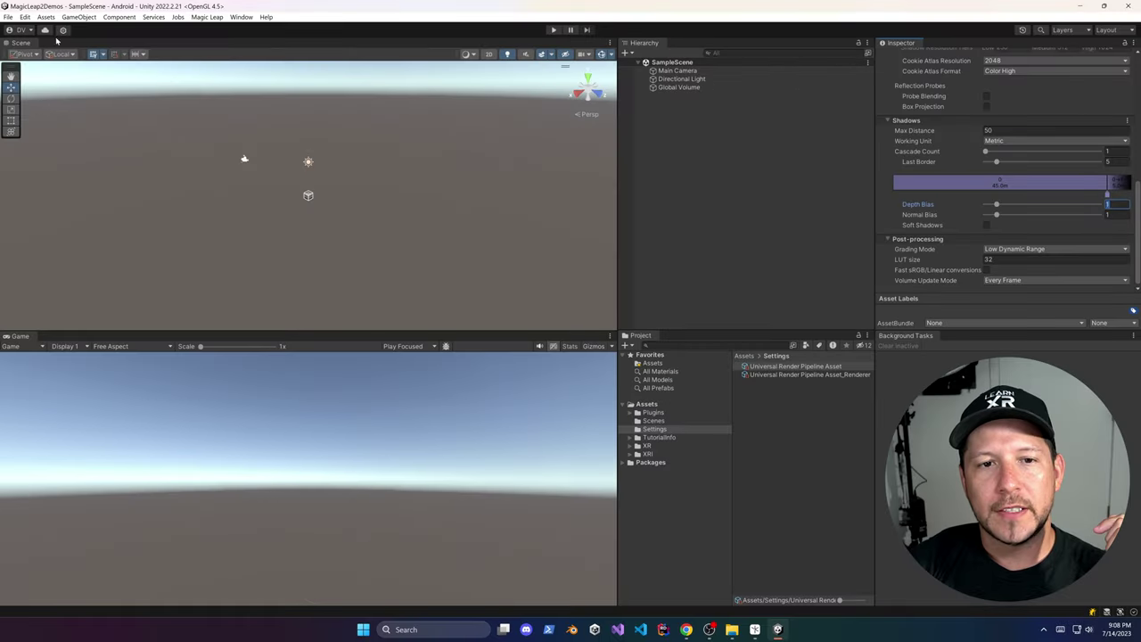
Step: Assign the Universal Render Pipeline asset as the Graphics Scriptable Render Pipeline and confirm the change
left_click(8, 17)
left_click(62, 141)
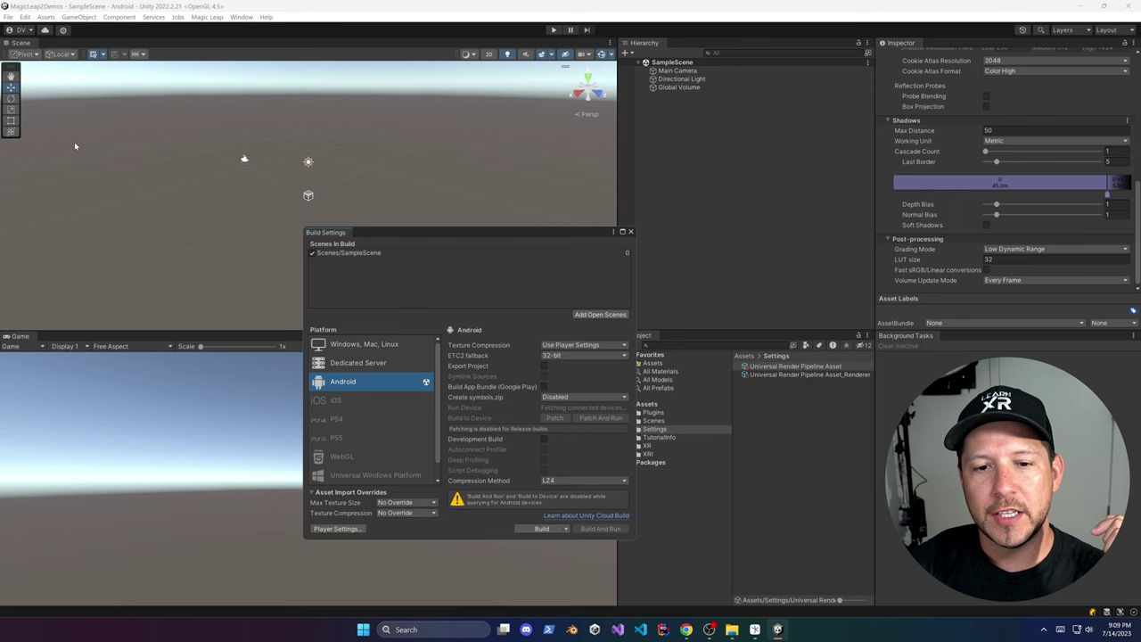
left_click(336, 528)
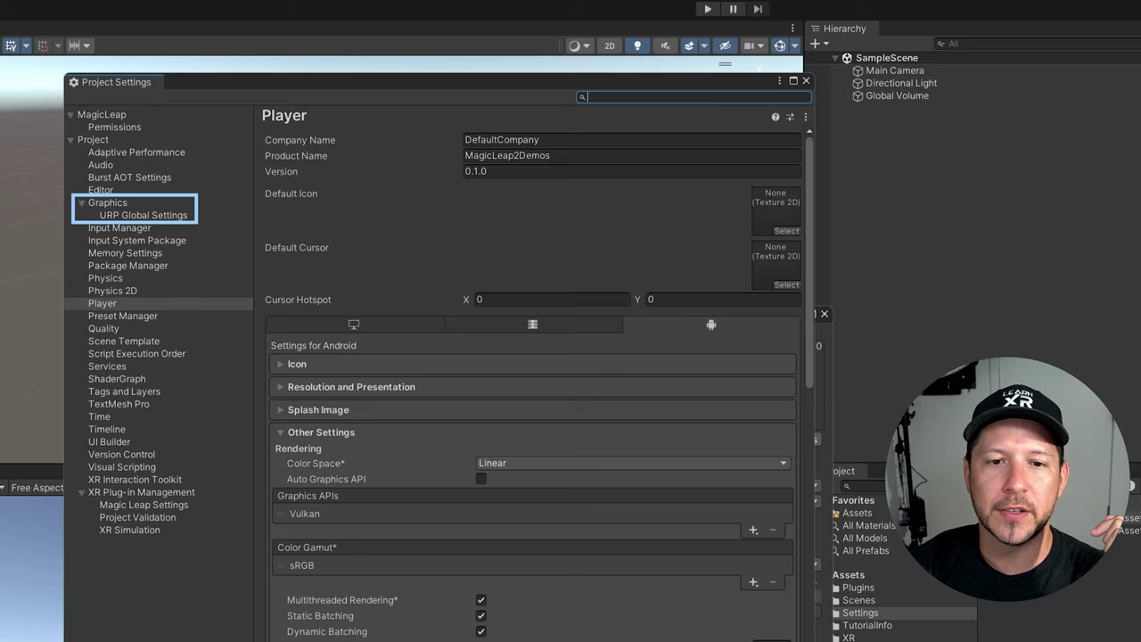
left_click(108, 202)
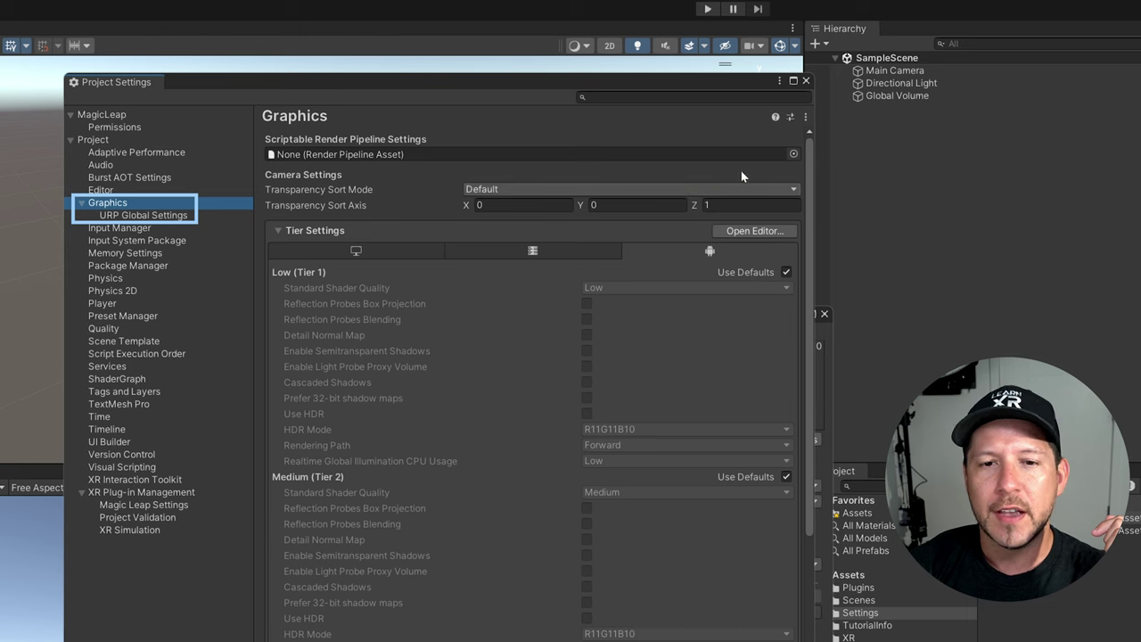
left_click(793, 154)
left_click(932, 239)
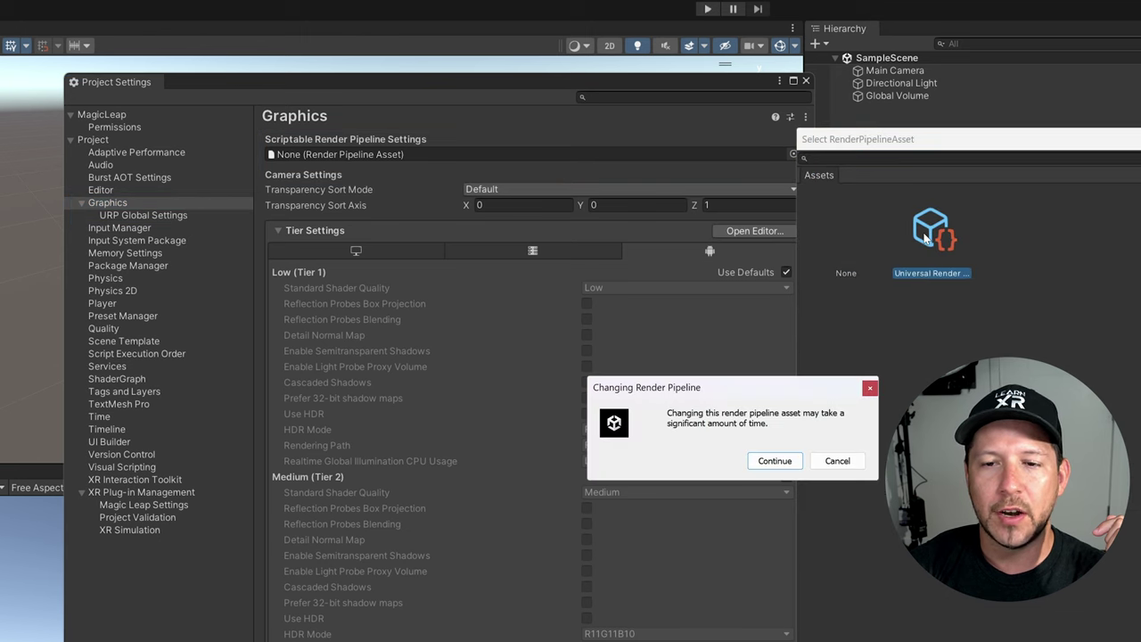
left_click(773, 461)
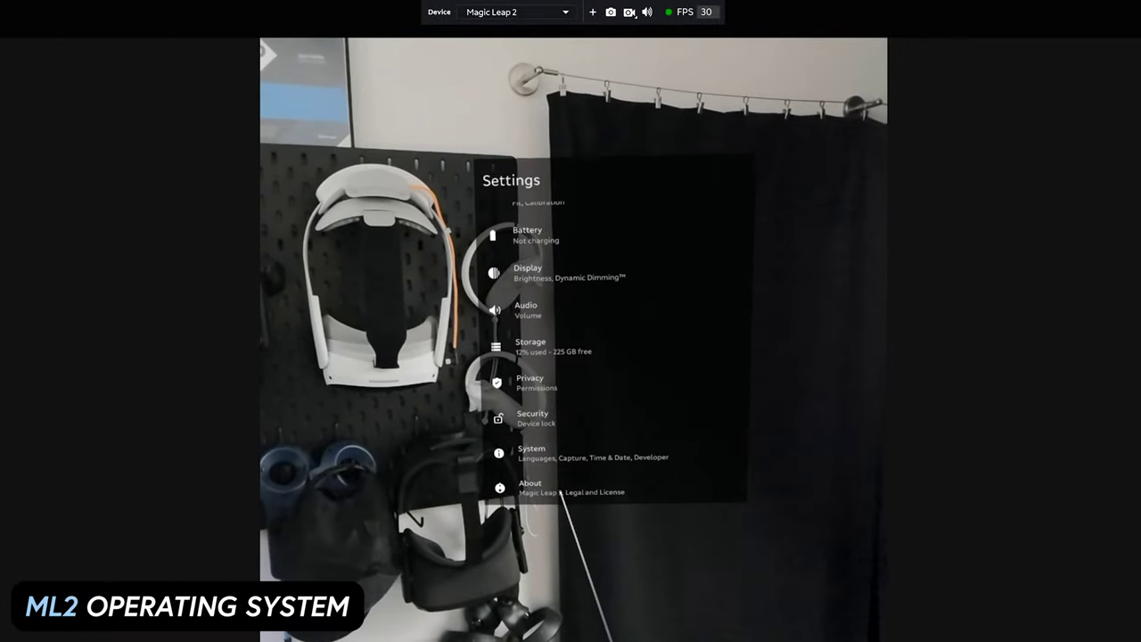
Step: Unlock developer mode by repeatedly tapping Build number on the headset's About page
left_click(554, 509)
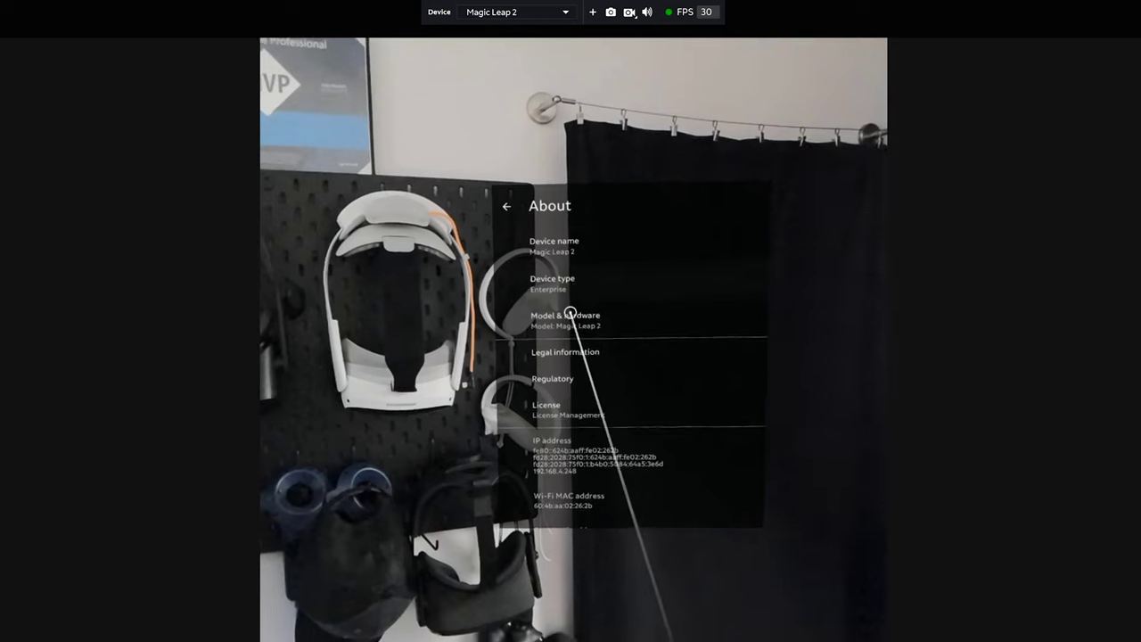
scroll(571, 311, "down", 5)
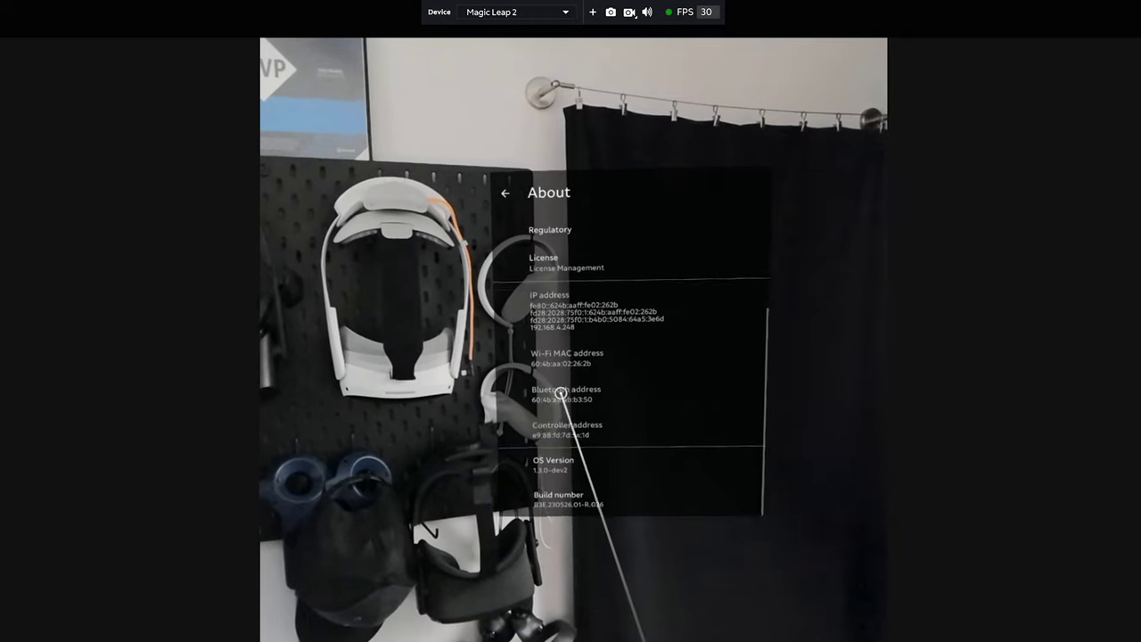
left_click(585, 490)
left_click(589, 495)
left_click(593, 496)
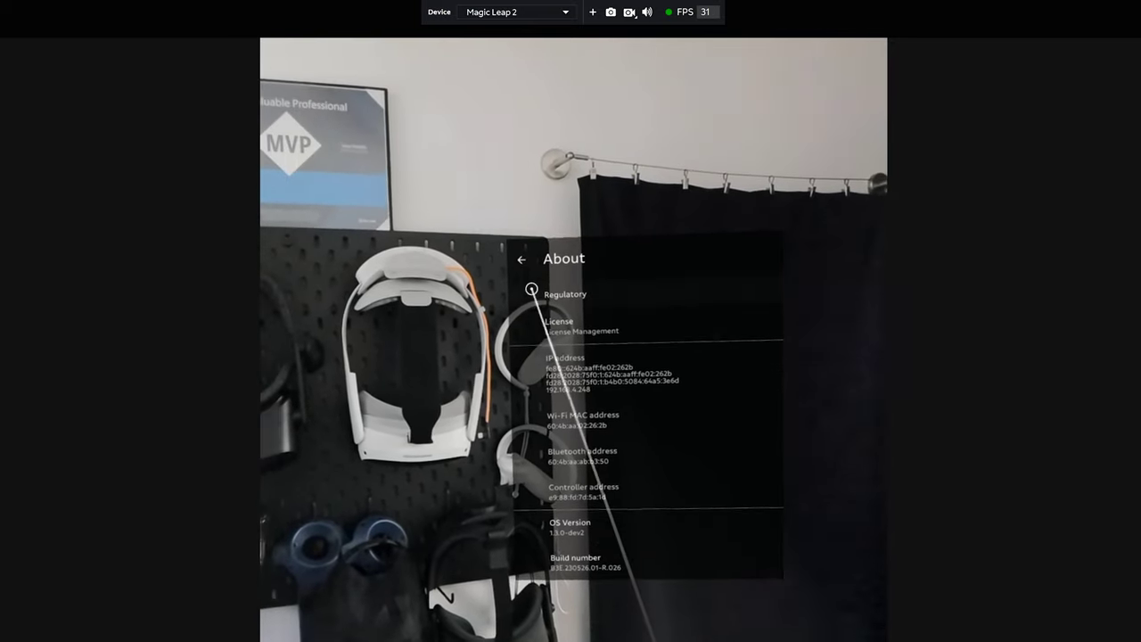
Step: Go back to Settings and open System > Advanced > Developer options
left_click(524, 252)
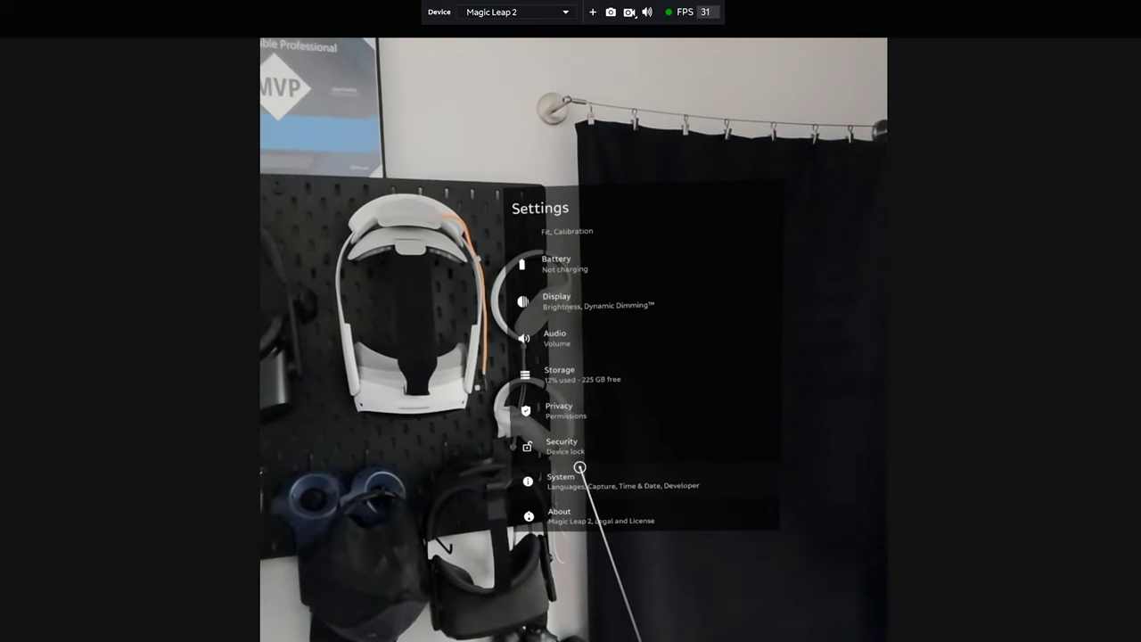
scroll(580, 467, "up", 5)
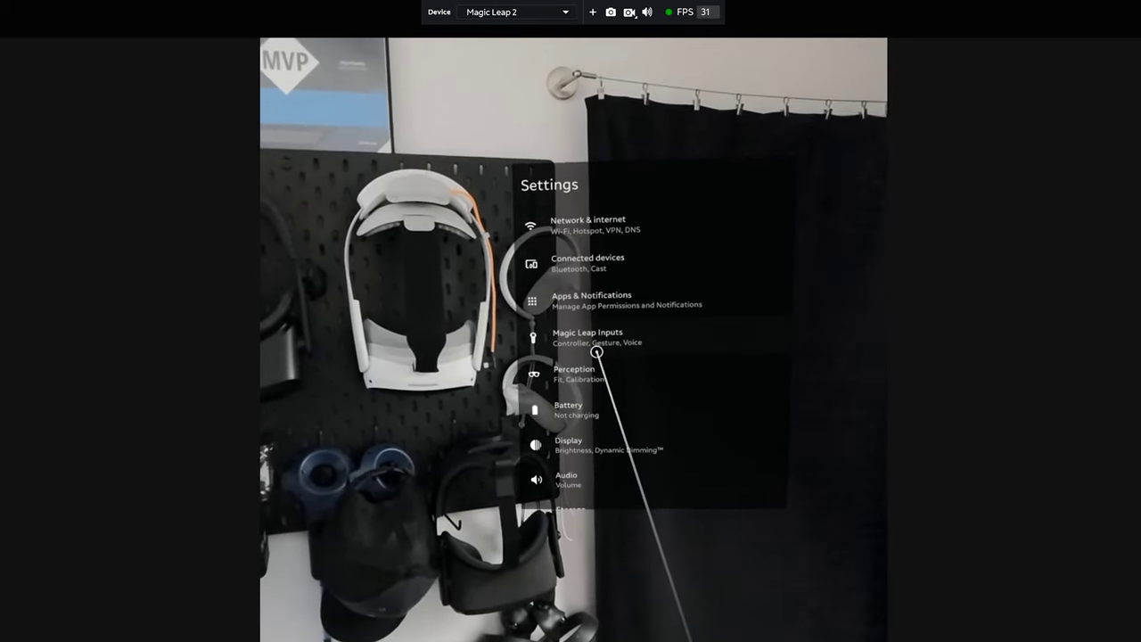
scroll(594, 365, "down", 5)
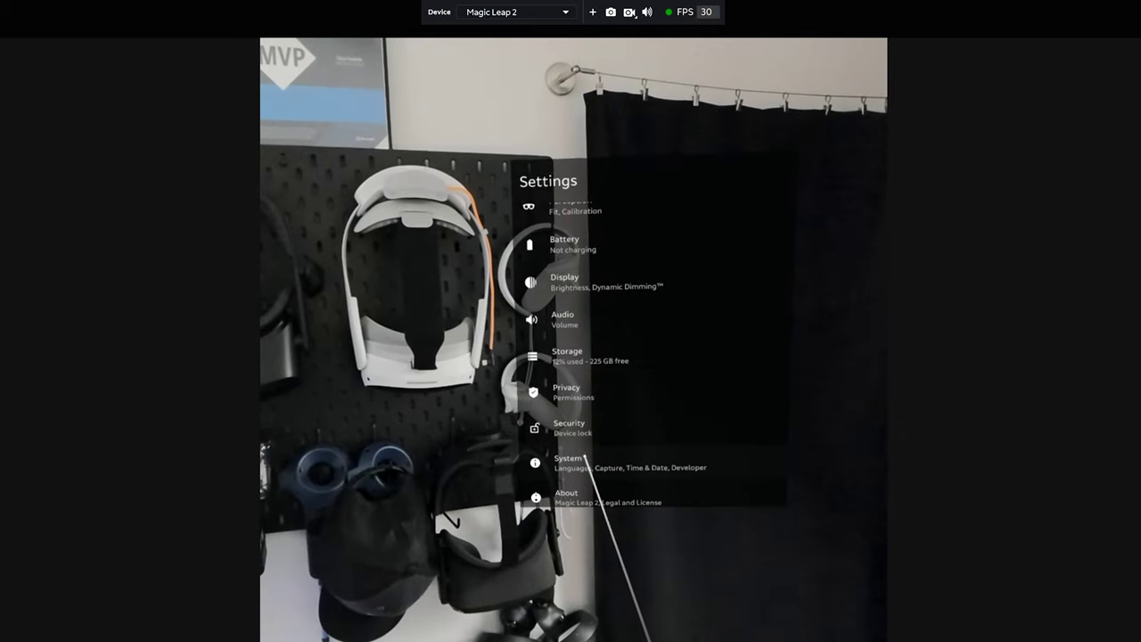
left_click(577, 361)
left_click(583, 390)
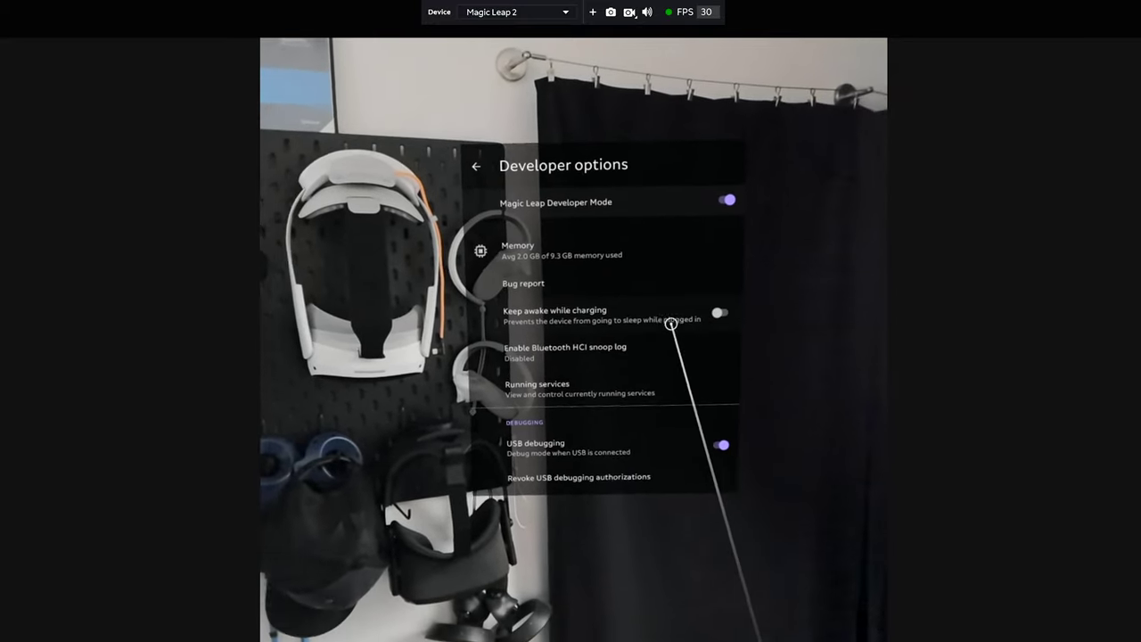
scroll(678, 330, "down", 3)
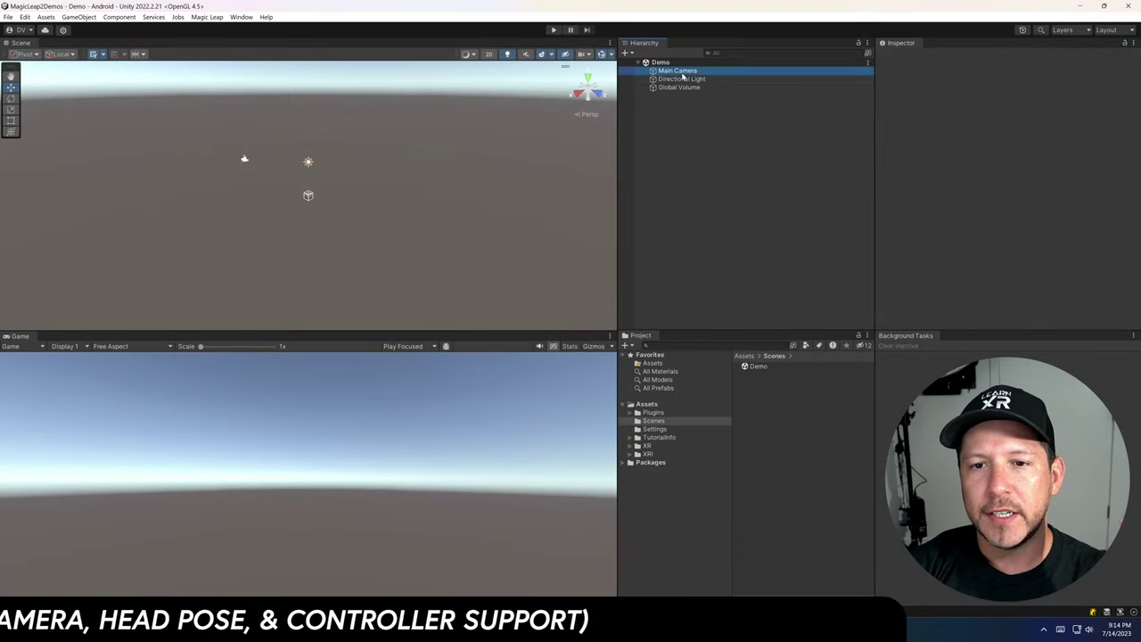
Step: Replace the default Main Camera with the XR Rig prefab from Magic Leap SDK Runtime/Tools/Prefabs
left_click(678, 70)
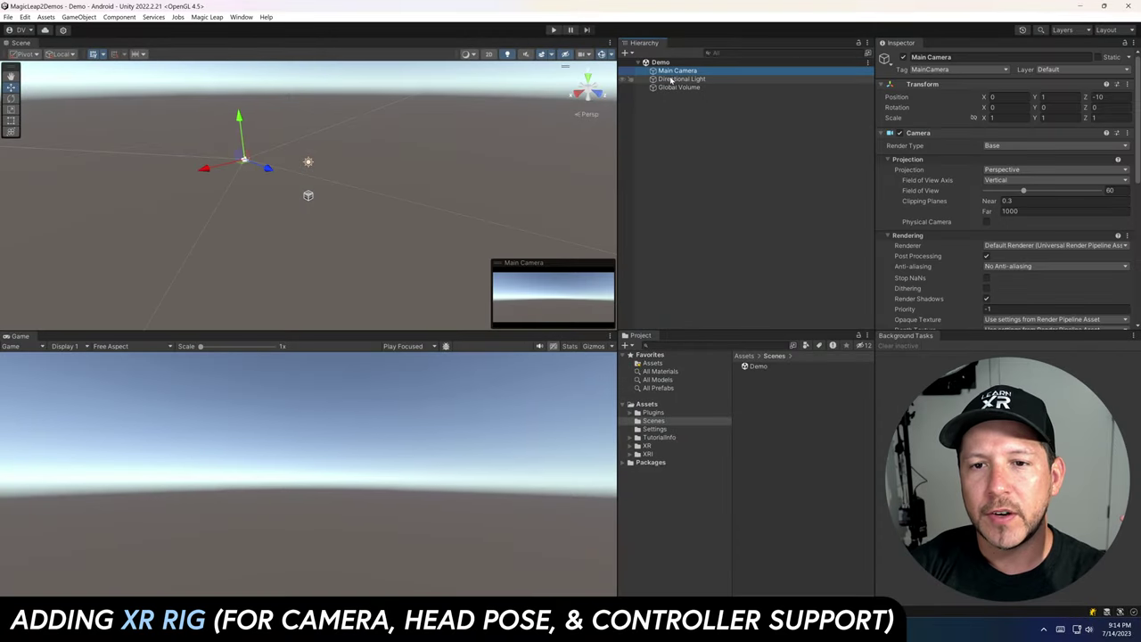
key("Delete")
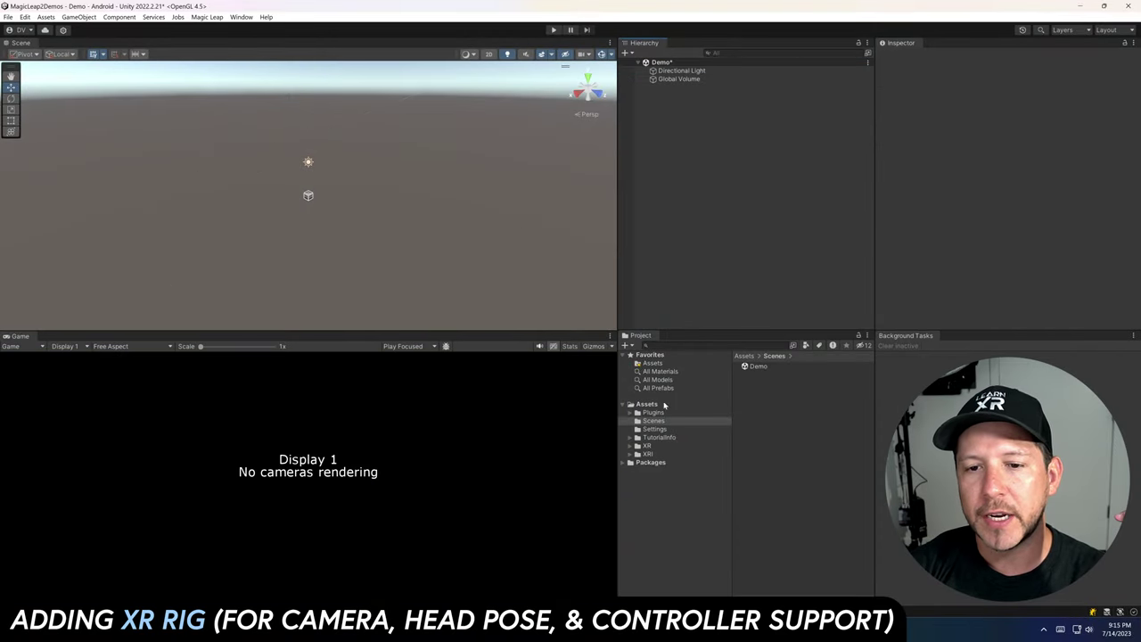
left_click(655, 461)
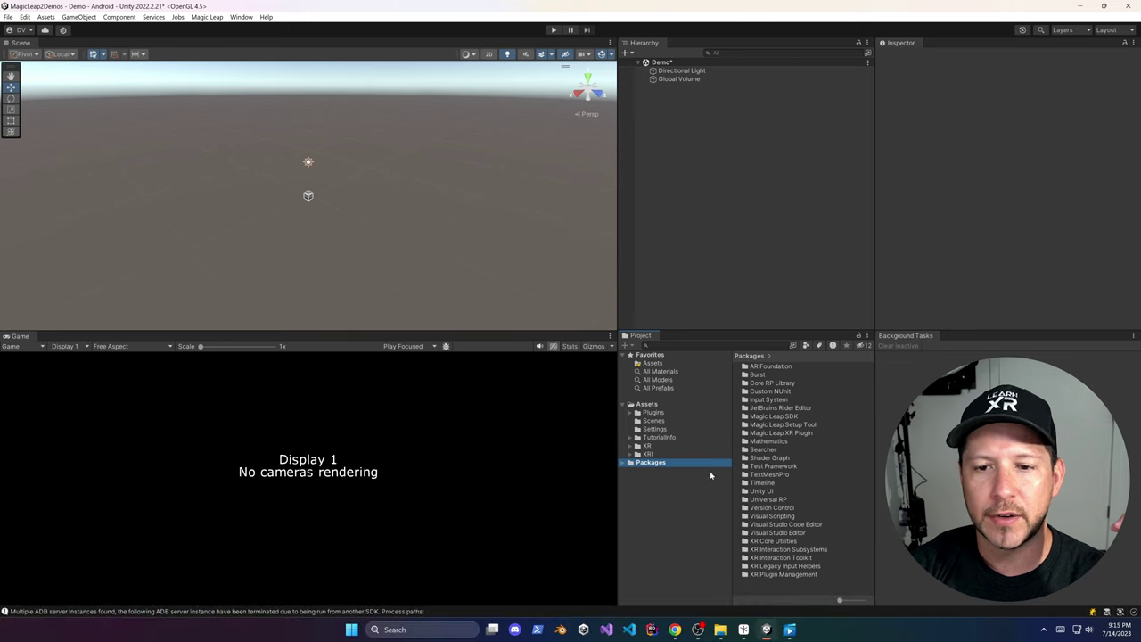
double_click(774, 416)
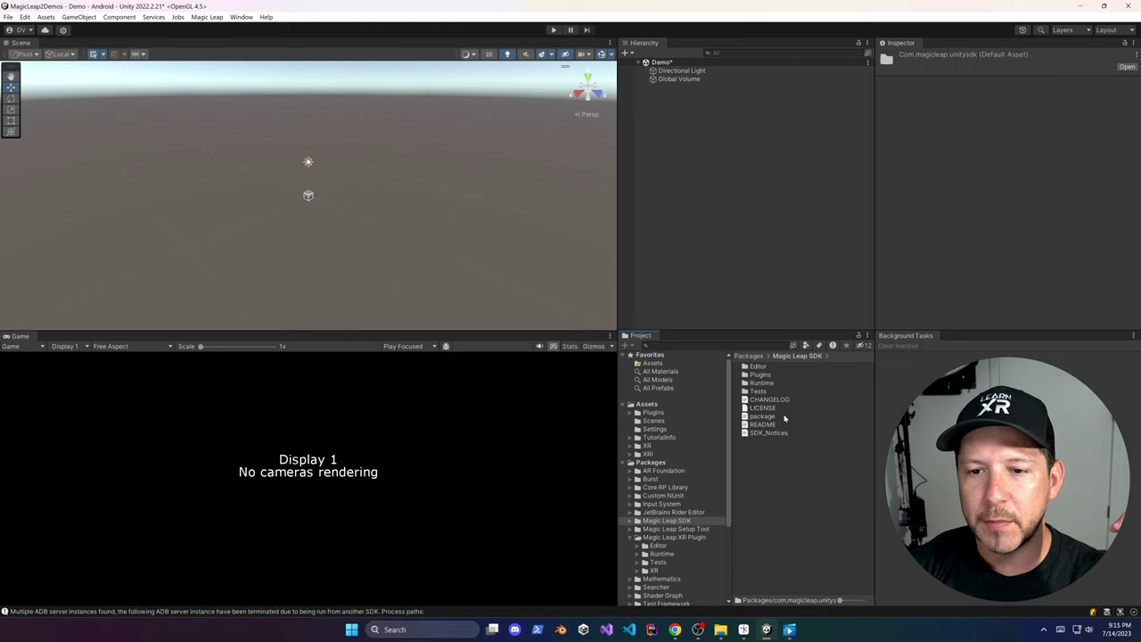
double_click(760, 383)
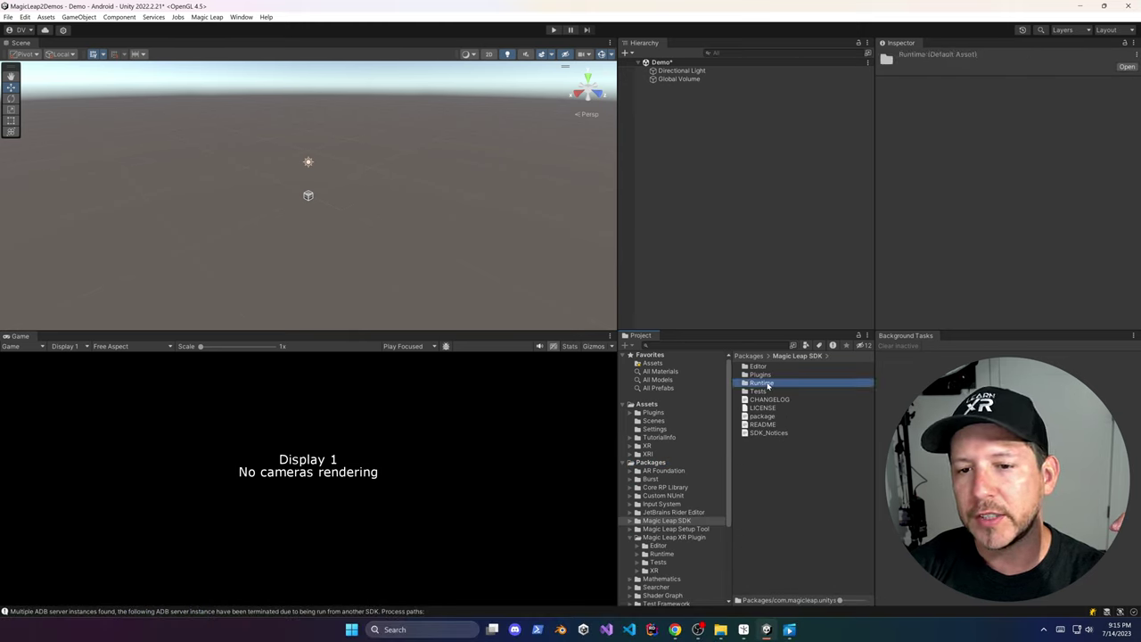
double_click(759, 407)
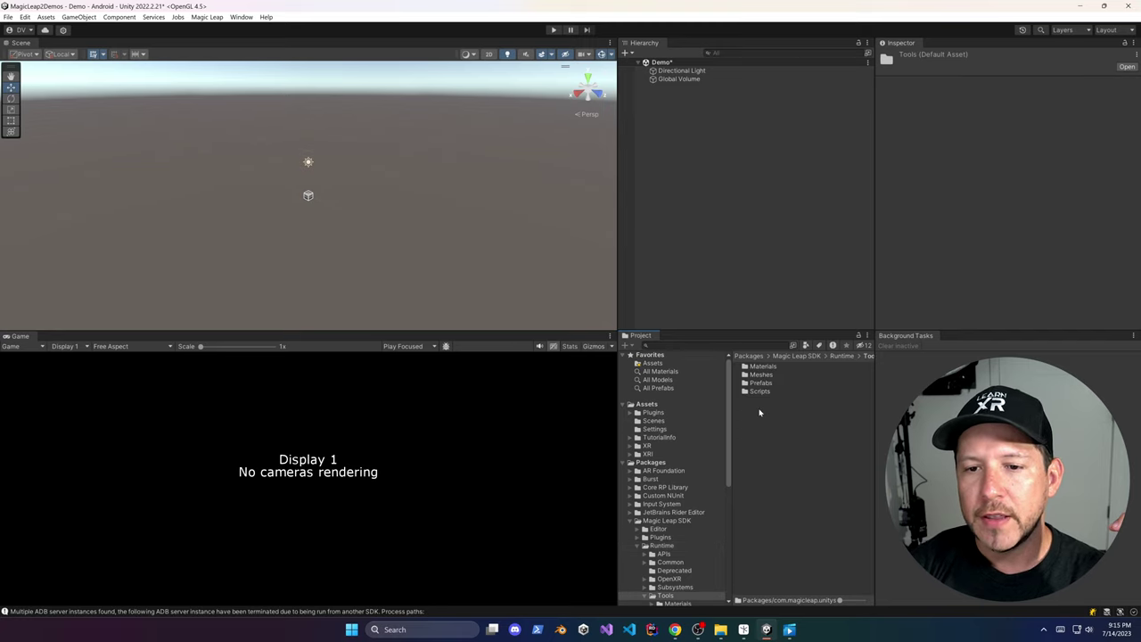
double_click(764, 383)
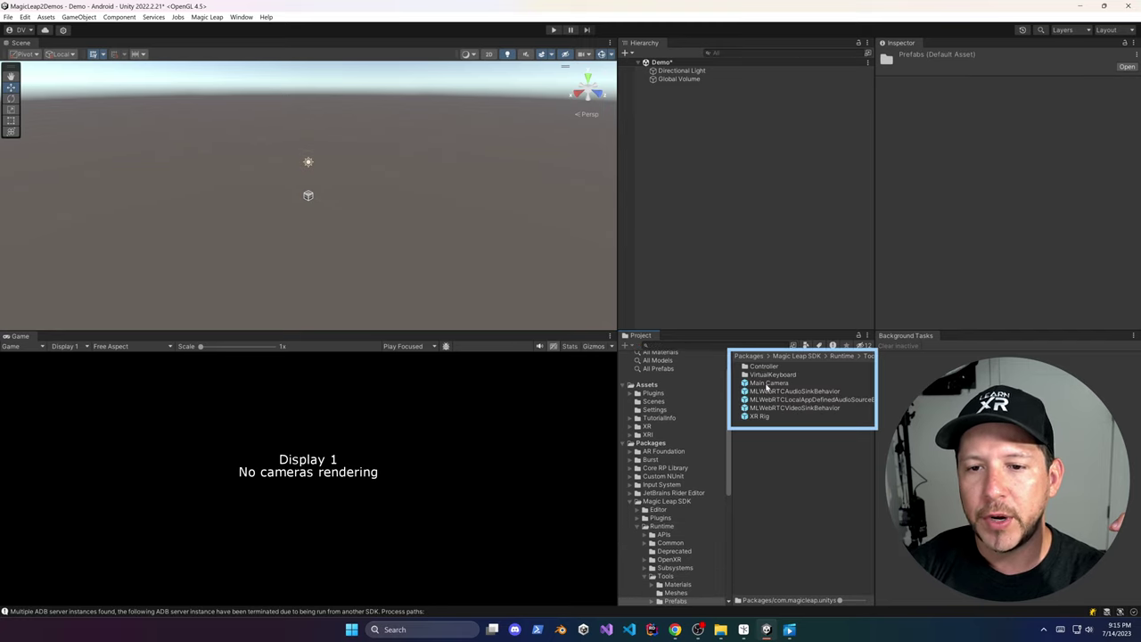
left_click(758, 417)
left_click_drag(762, 408, 704, 128)
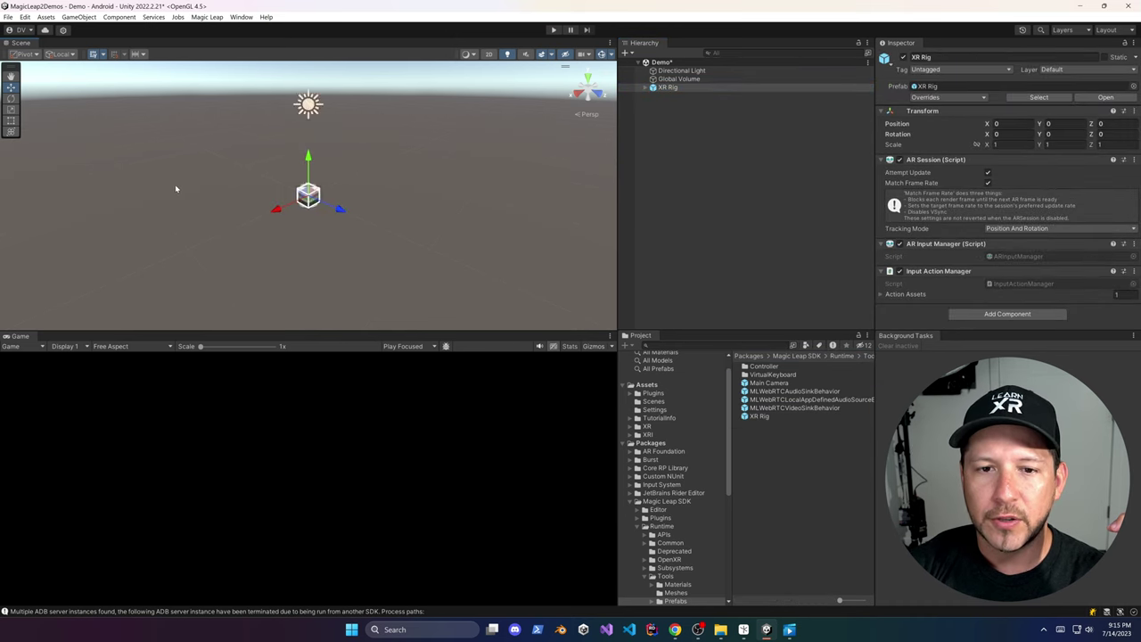
Step: Shrink the 3D gizmo icons, inspect the rig's Main Camera and Game Controller, then collapse XR Rig
left_click(612, 56)
left_click(701, 69)
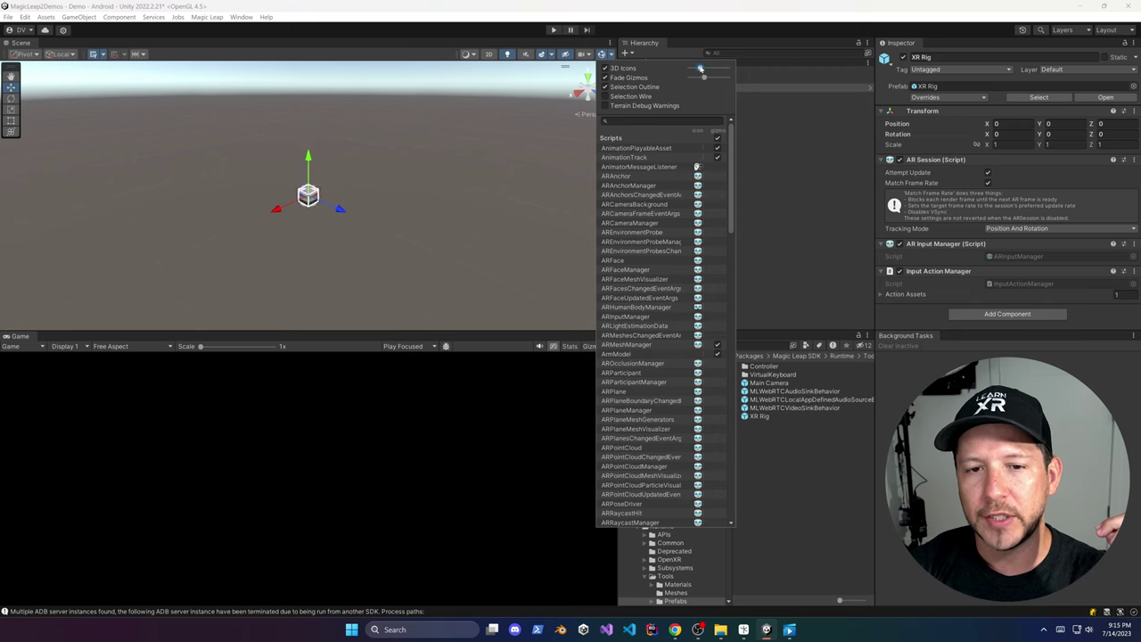
left_click(771, 138)
left_click(647, 88)
left_click(657, 95)
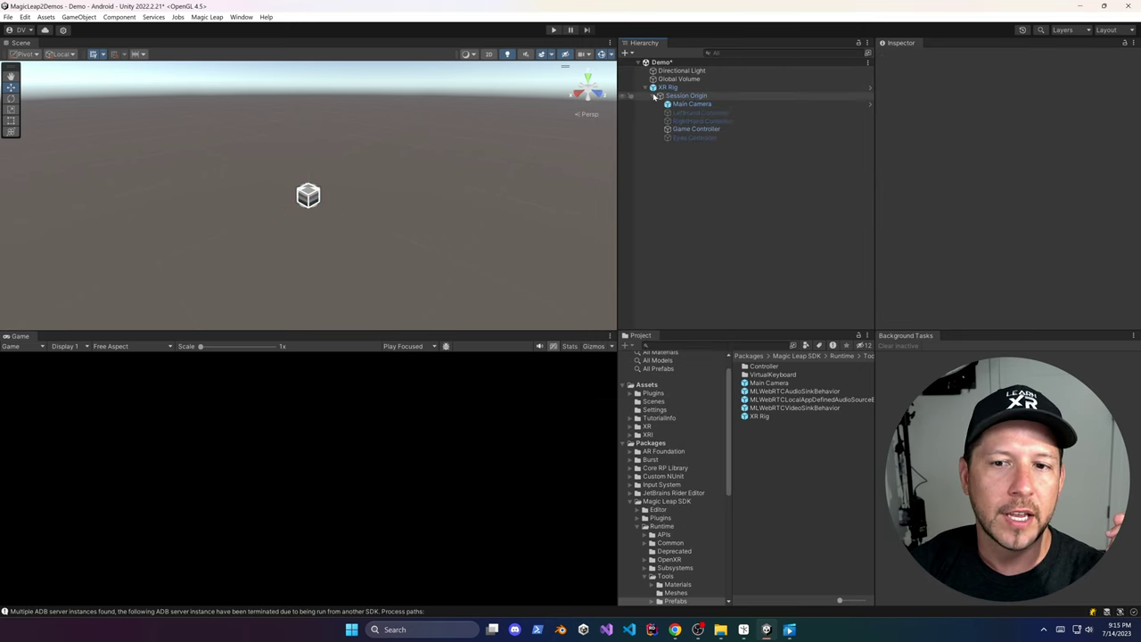
left_click(667, 104)
left_click_drag(446, 178, 464, 207, "alt")
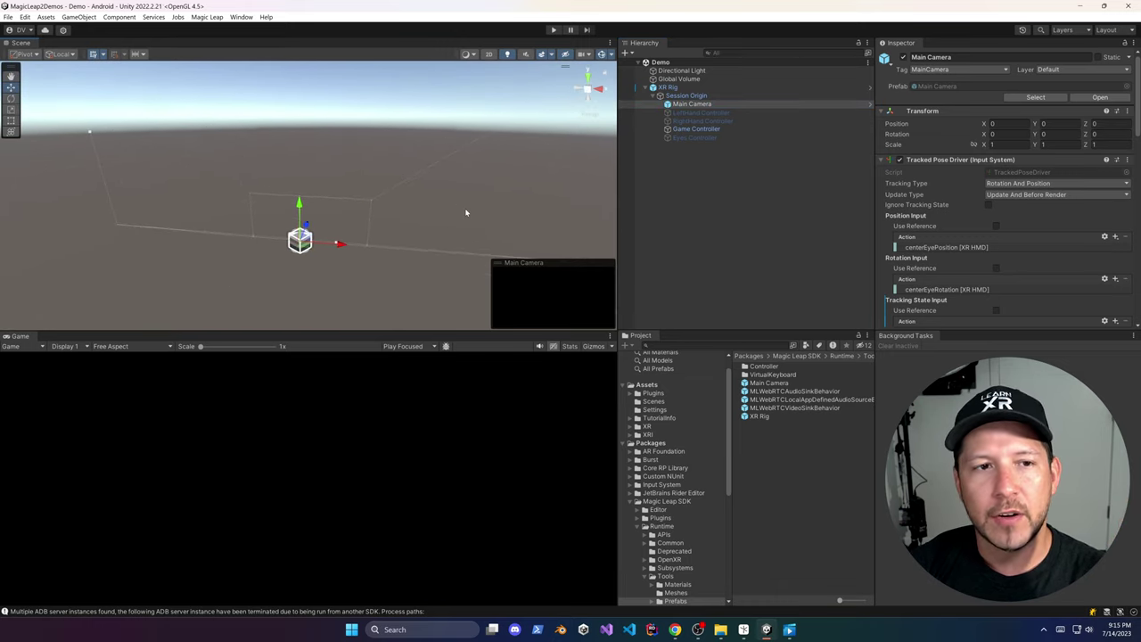
left_click(695, 128)
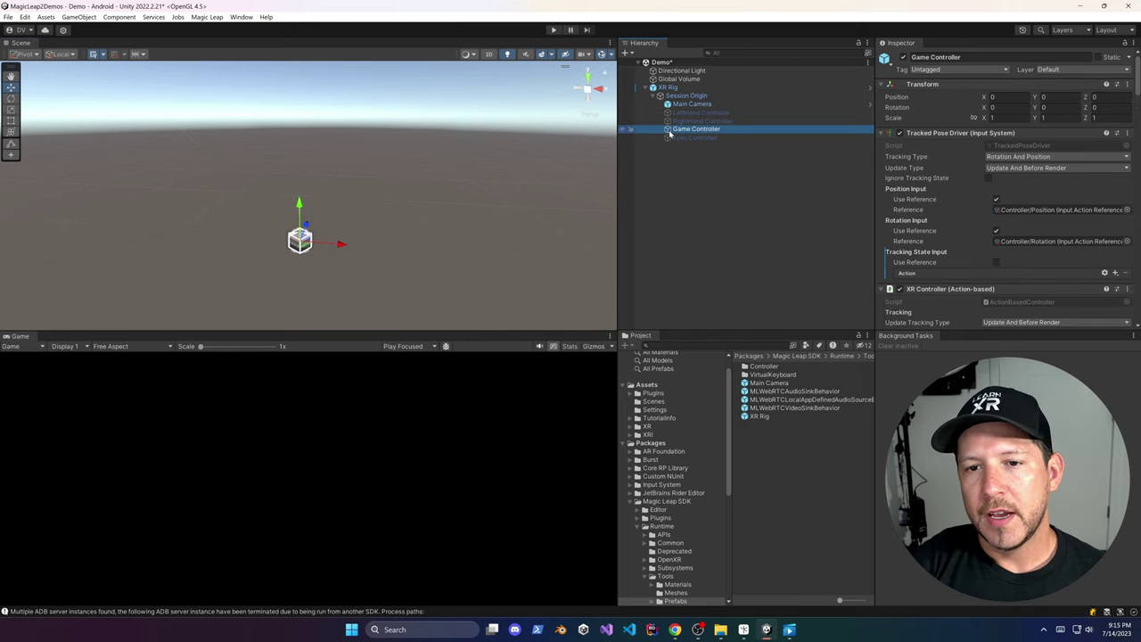
left_click(644, 87)
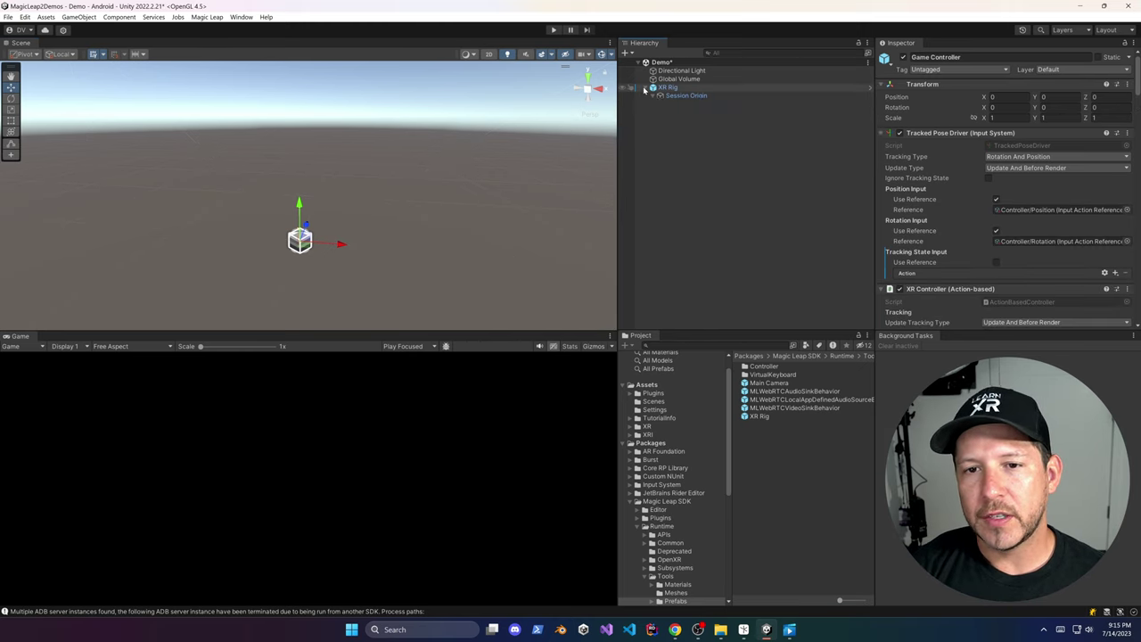
Step: Add a 3D cube to the Hierarchy and name it RedCube
right_click(660, 135)
mouse_move(711, 312)
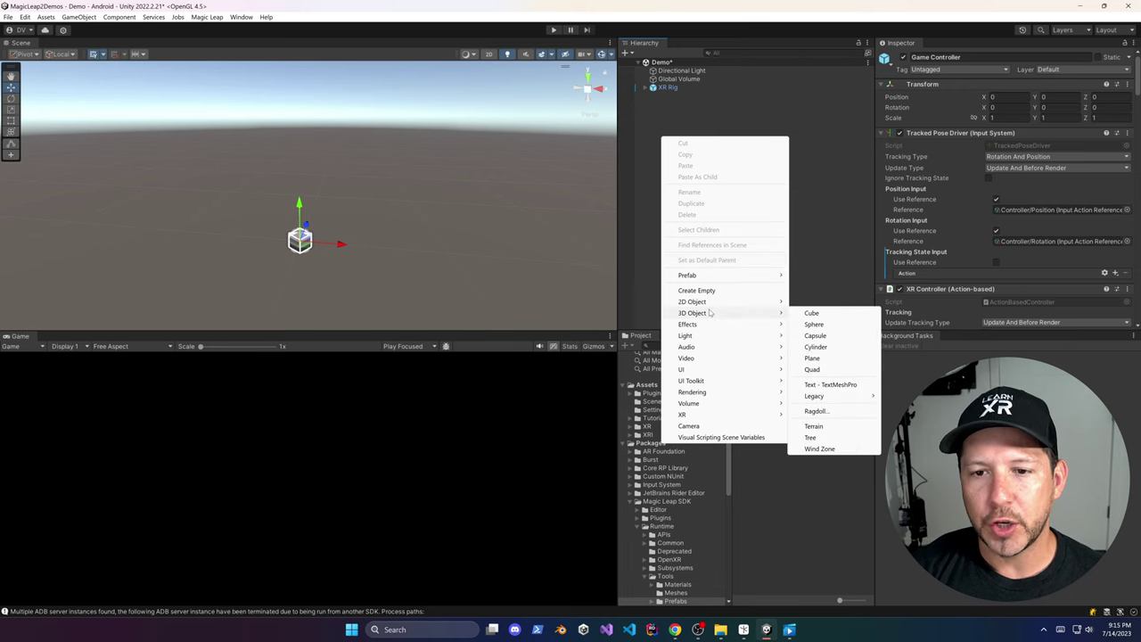
left_click(811, 313)
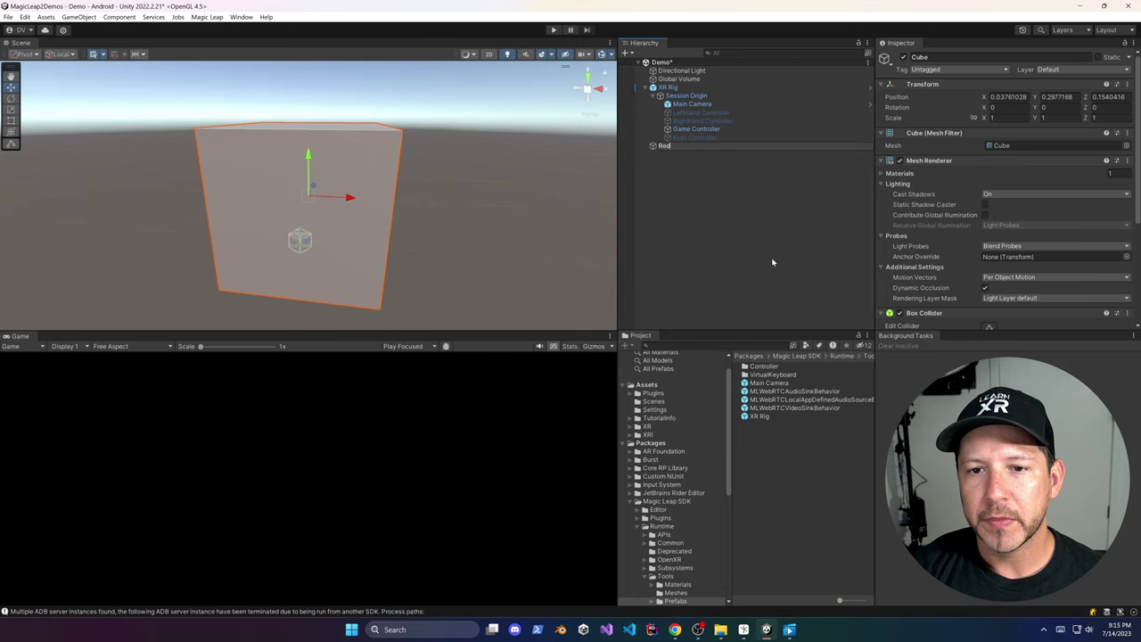
key("Return")
Step: Set RedCube's Position to 0, 0, 1, Rotation Y to 65 and Scale to 0.25
left_click(1008, 98)
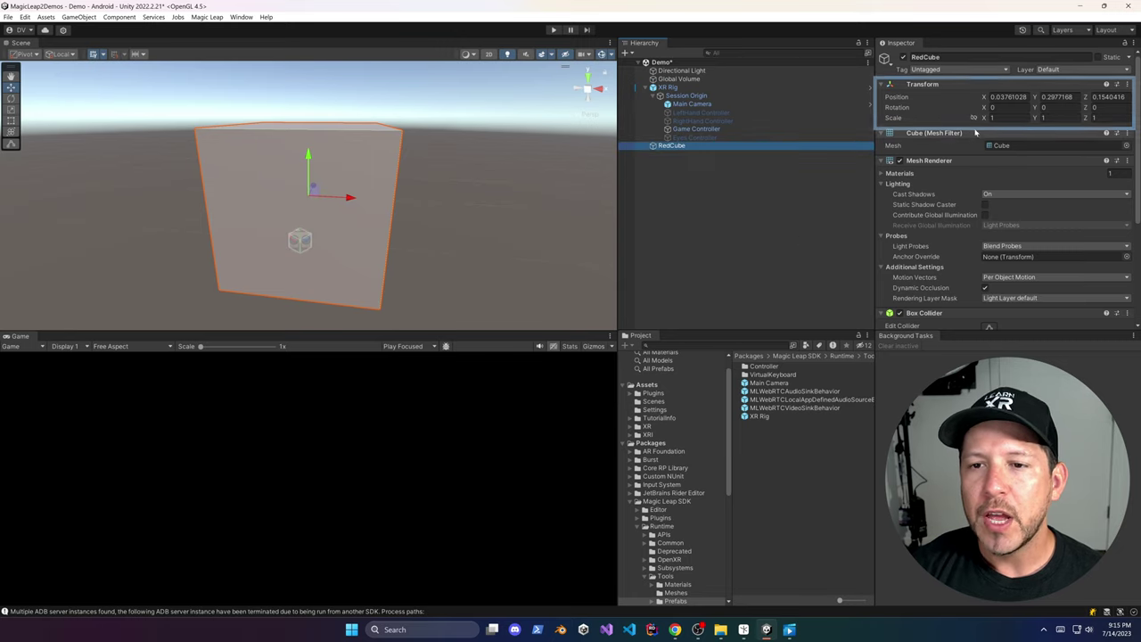
type("0")
key("Tab")
type("0")
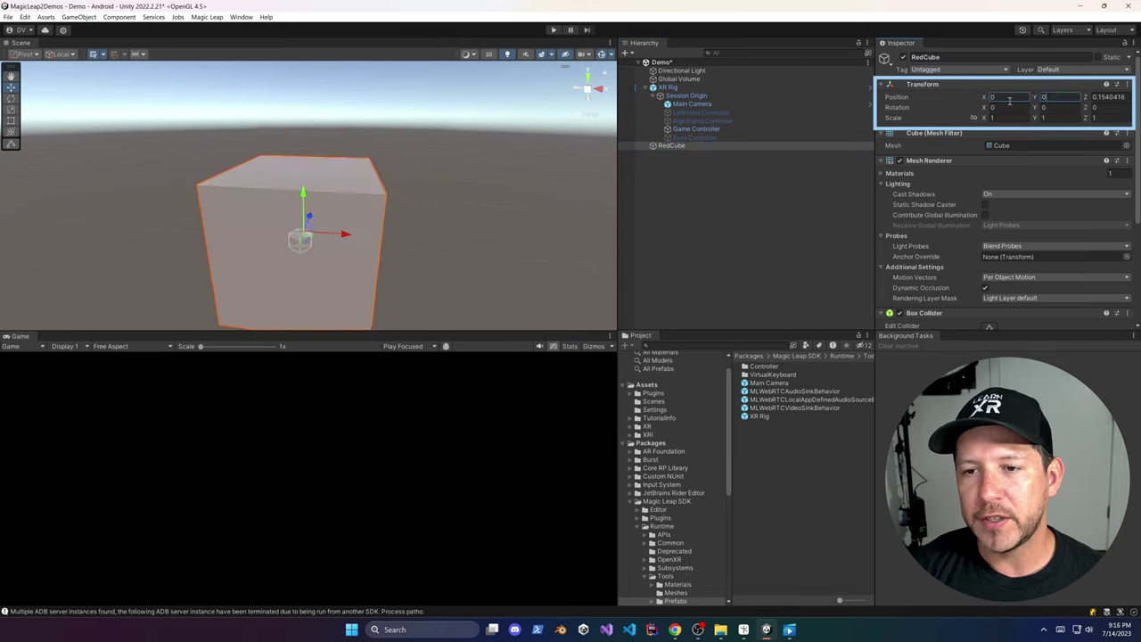
type("1")
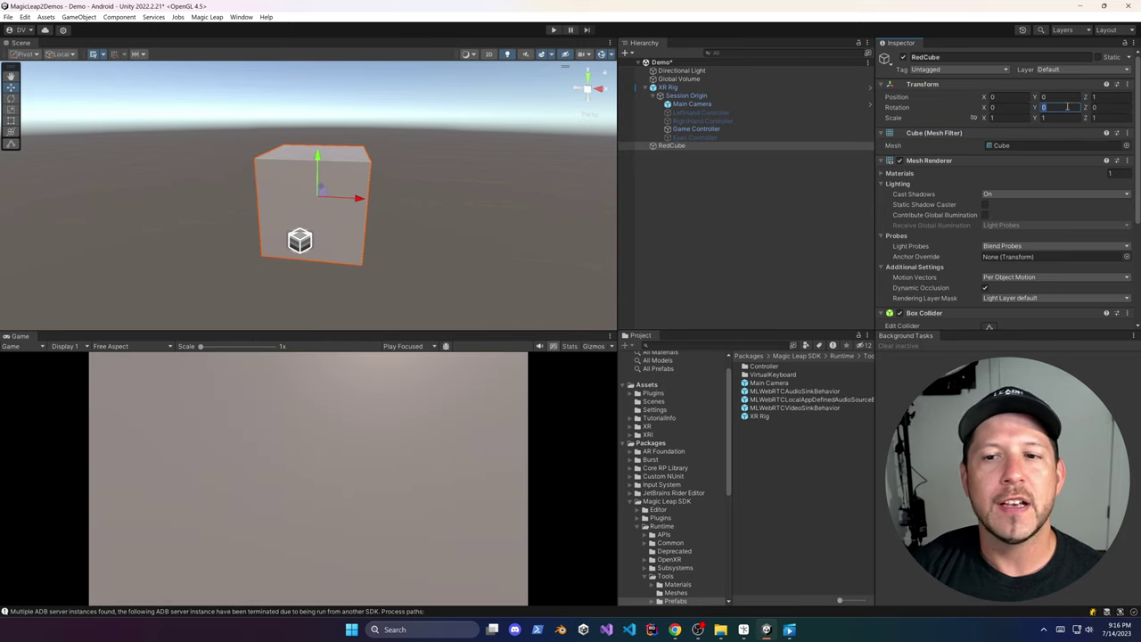
type("60")
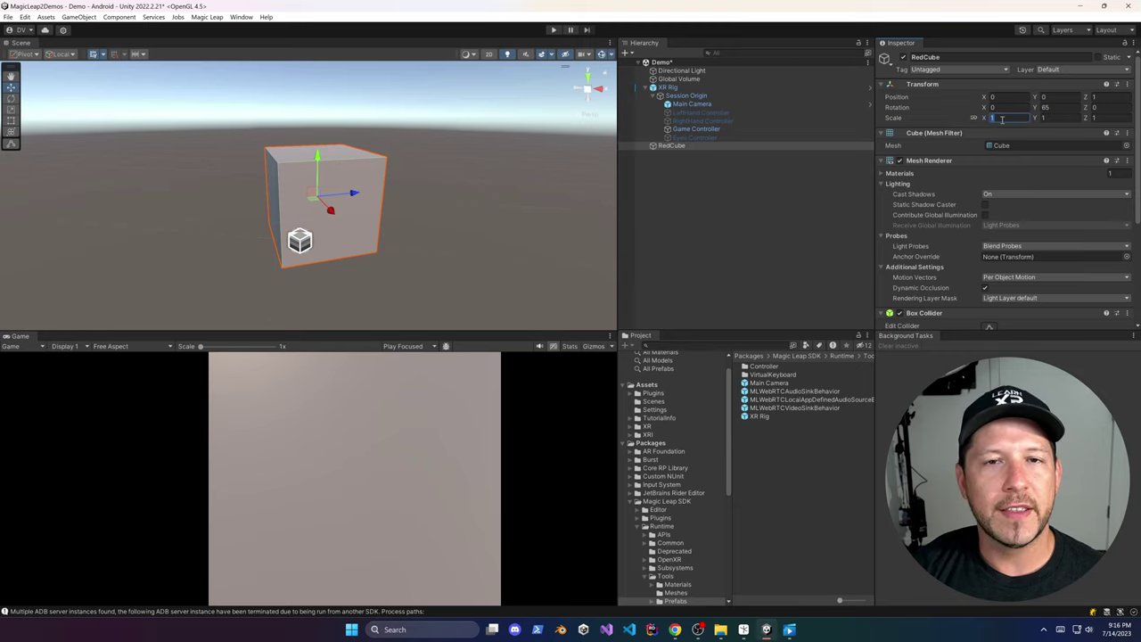
type(".25")
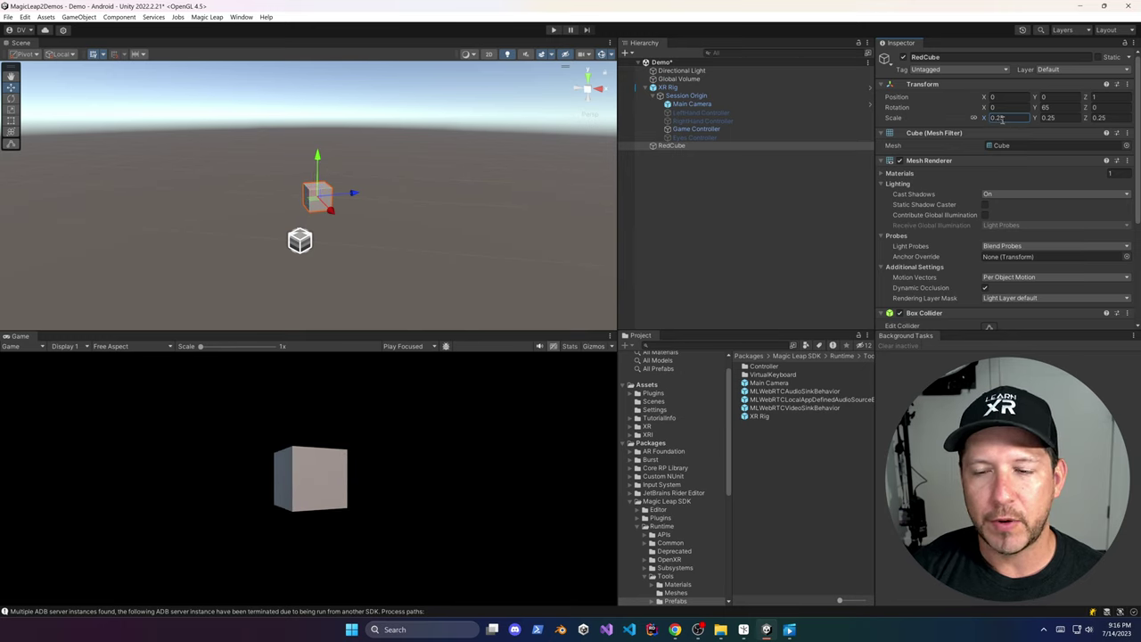
scroll(1007, 118, "down", 4)
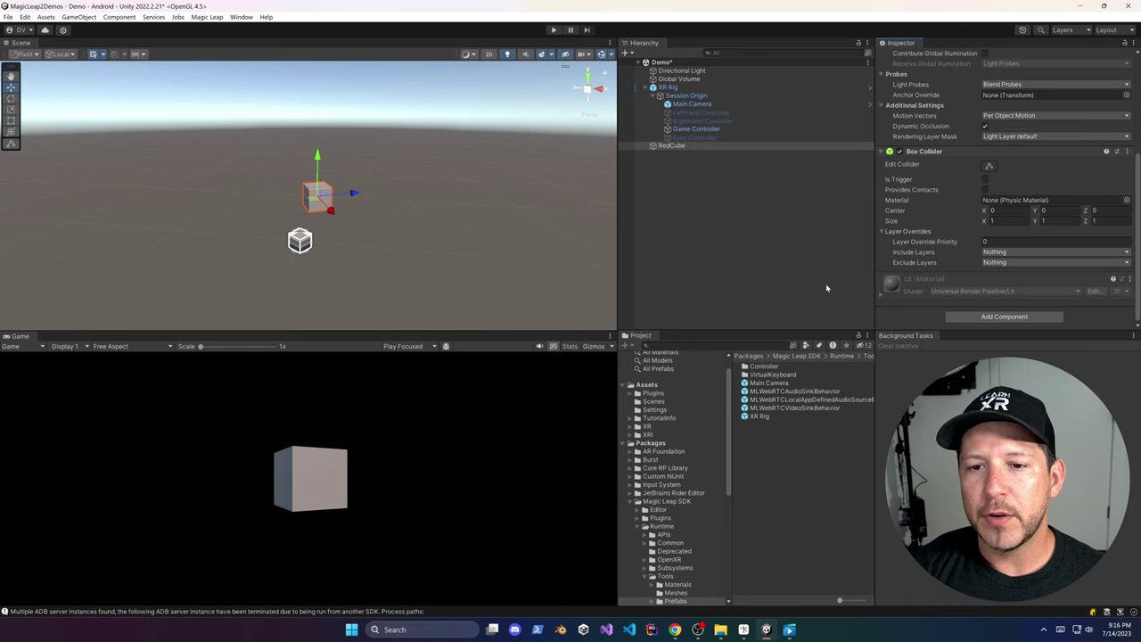
Step: Create a folder named Materials in Assets
left_click(647, 384)
right_click(647, 384)
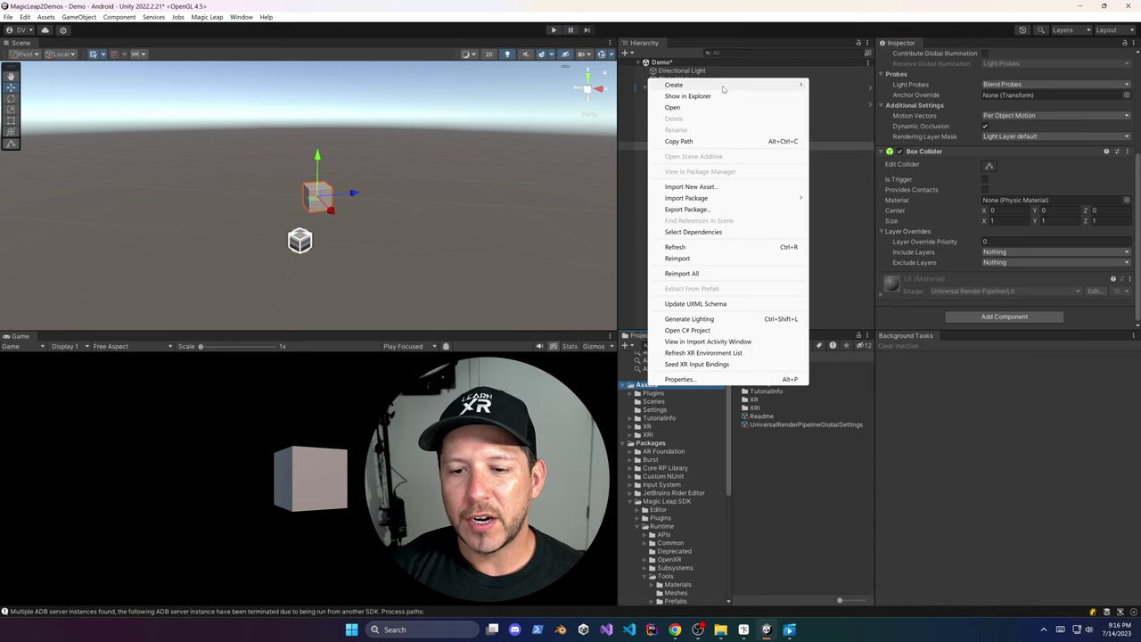
mouse_move(723, 86)
left_click(835, 63)
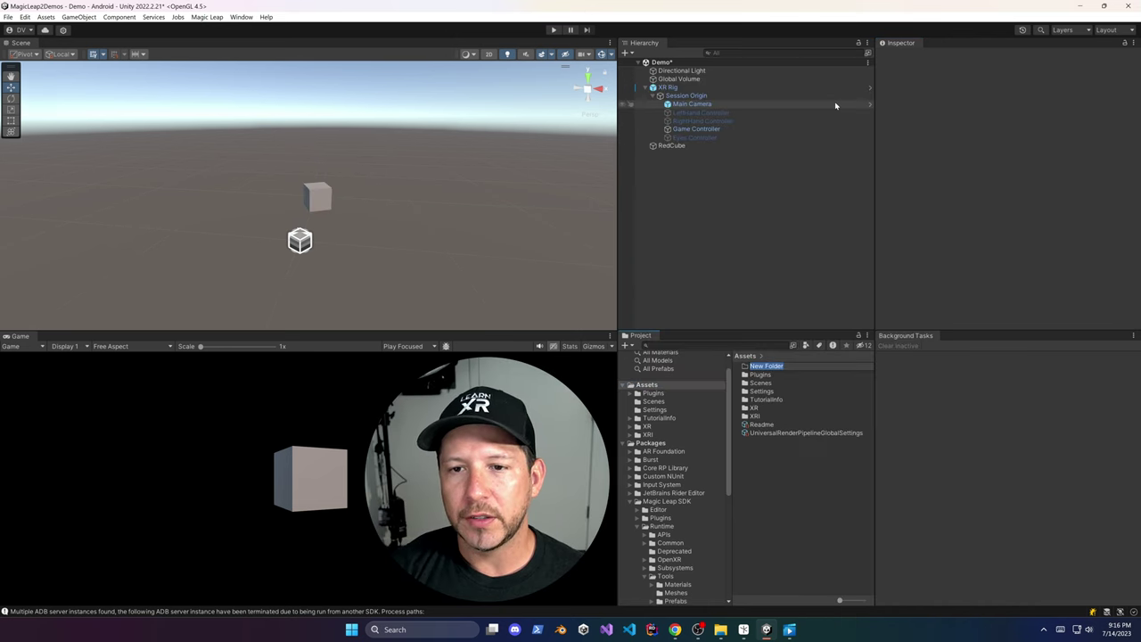
type("Materials")
key("Return")
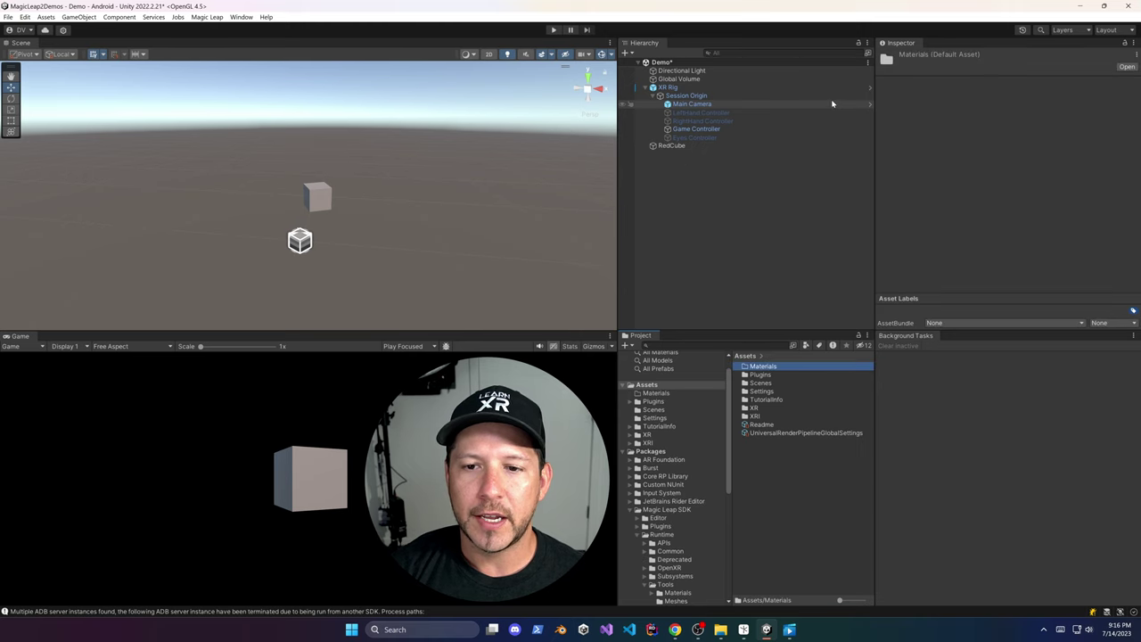
Step: Create a material named Red in Materials with a red base colour
right_click(778, 370)
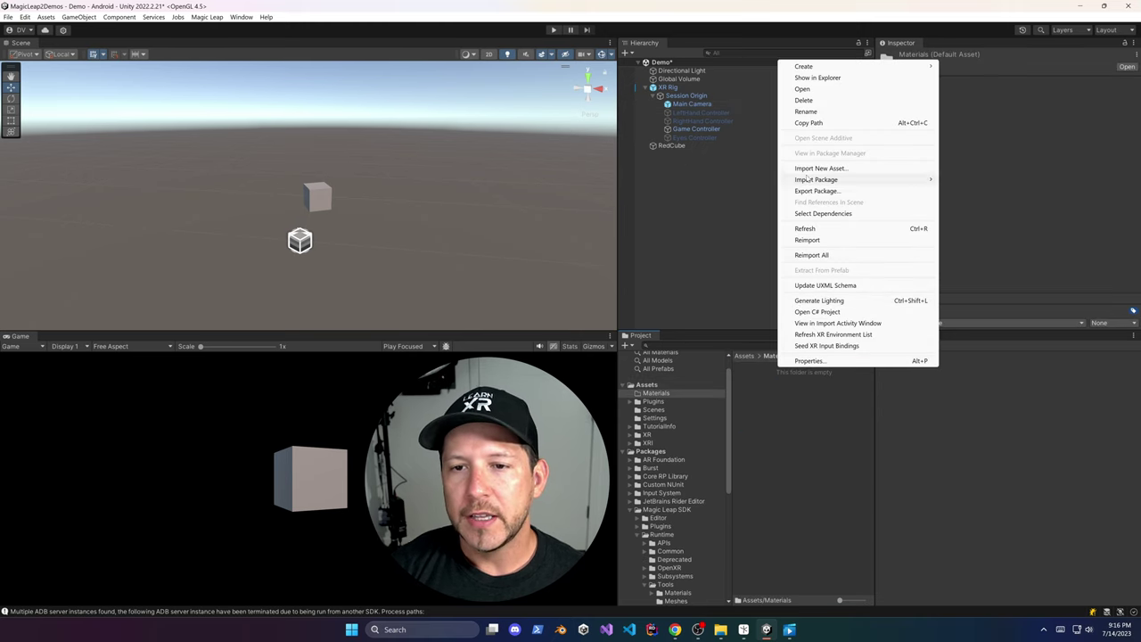
mouse_move(823, 69)
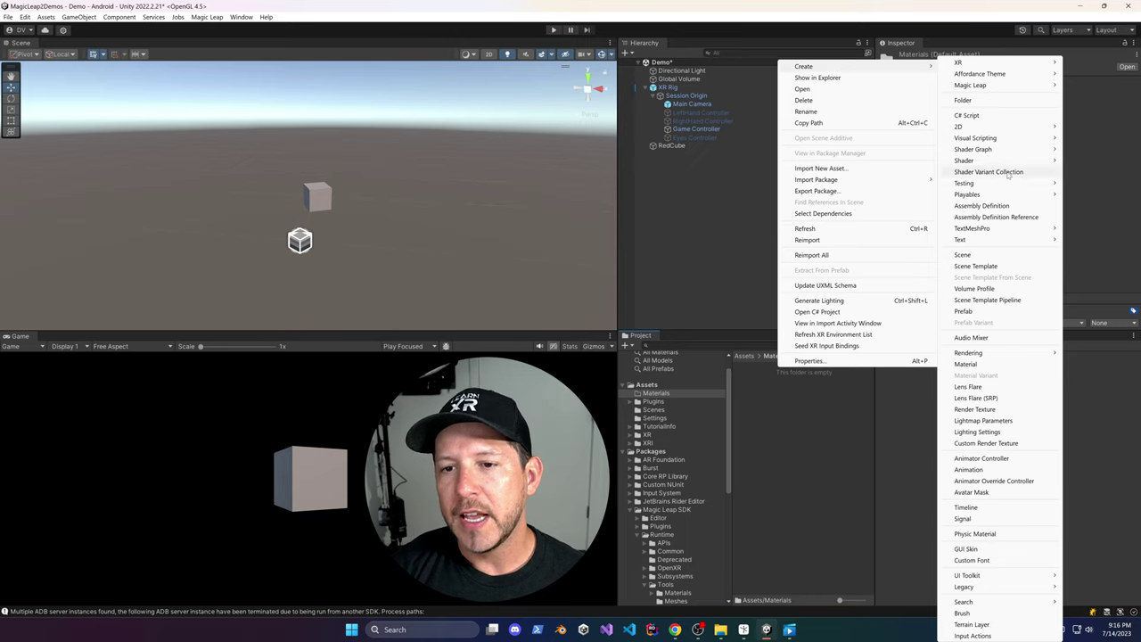
left_click(965, 364)
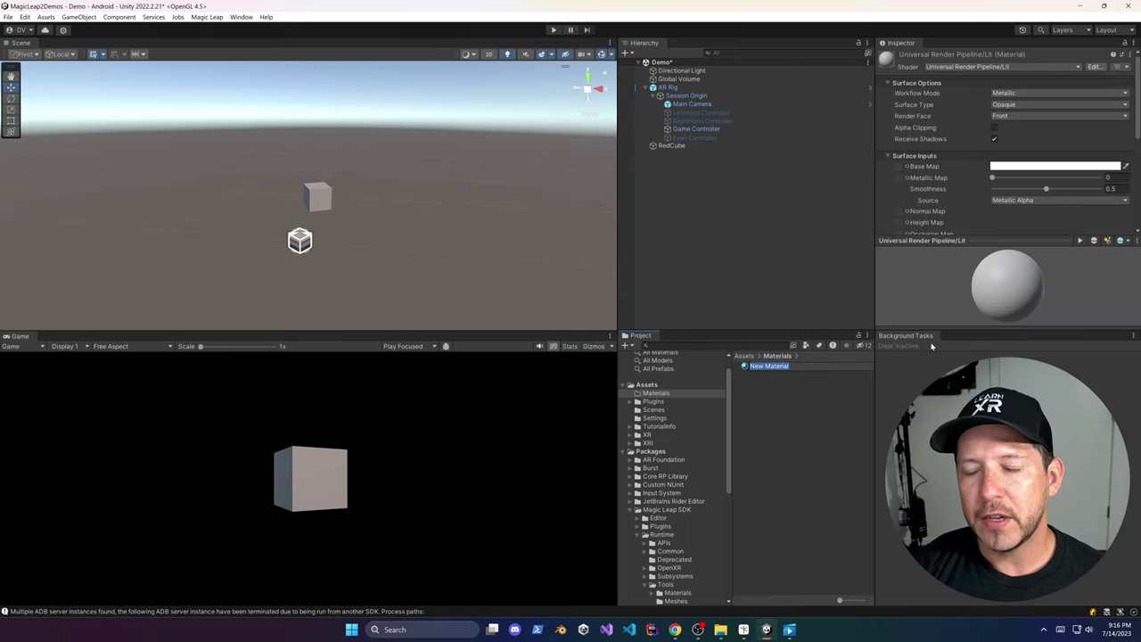
type("Red")
key("Return")
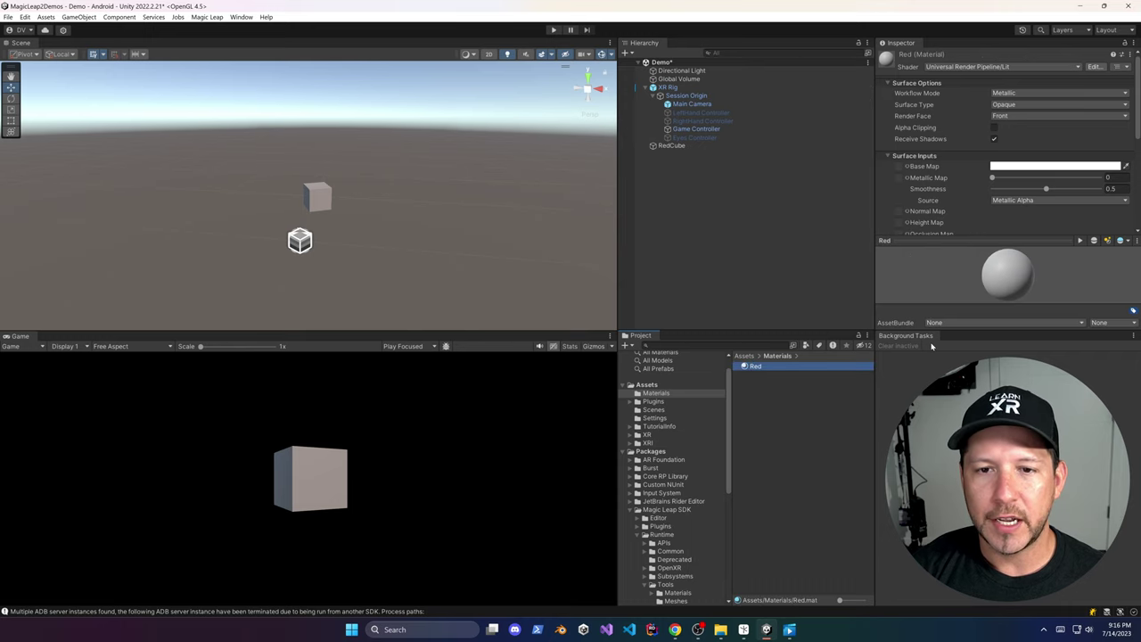
left_click(992, 166)
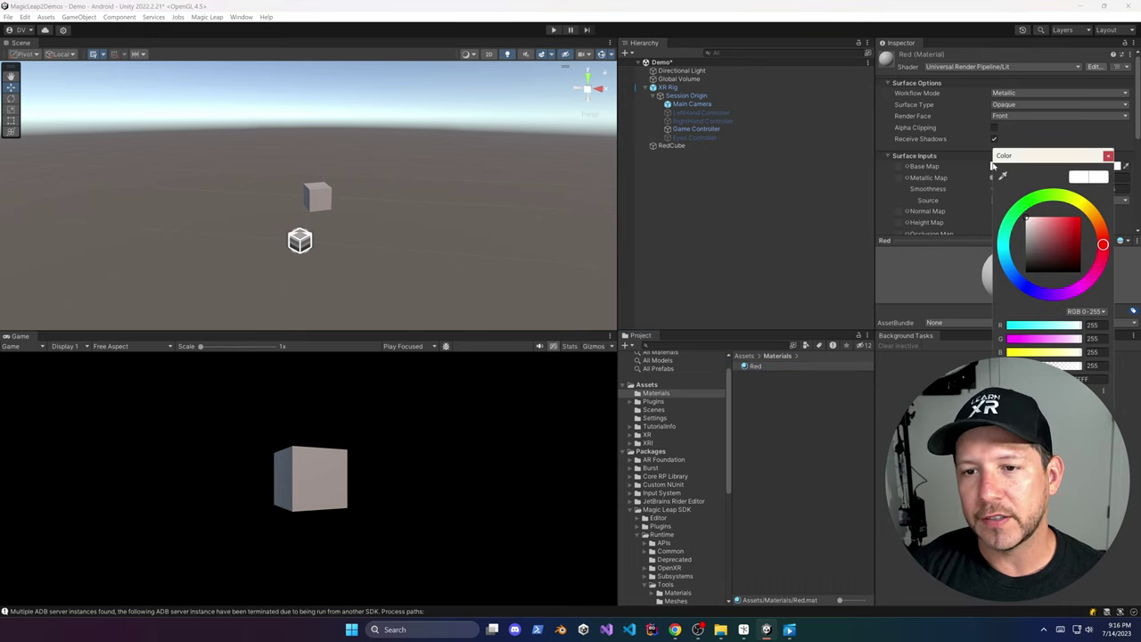
left_click(1108, 157)
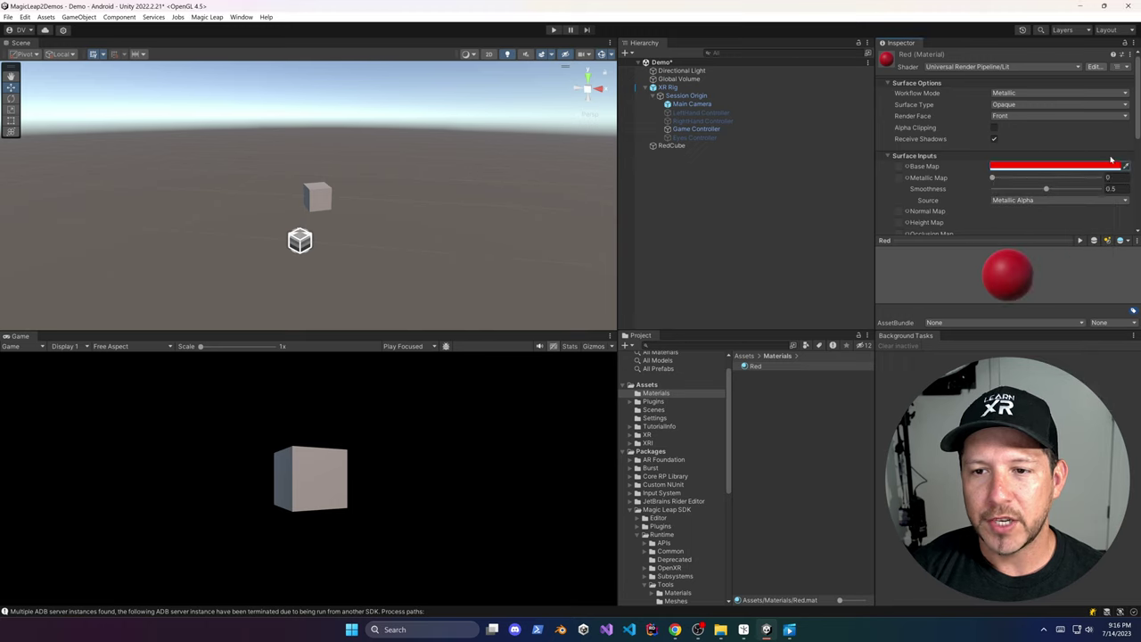
Step: Apply the Red material to the cube and frame it in the view
left_click_drag(755, 368, 377, 269)
left_click(314, 189)
key("f")
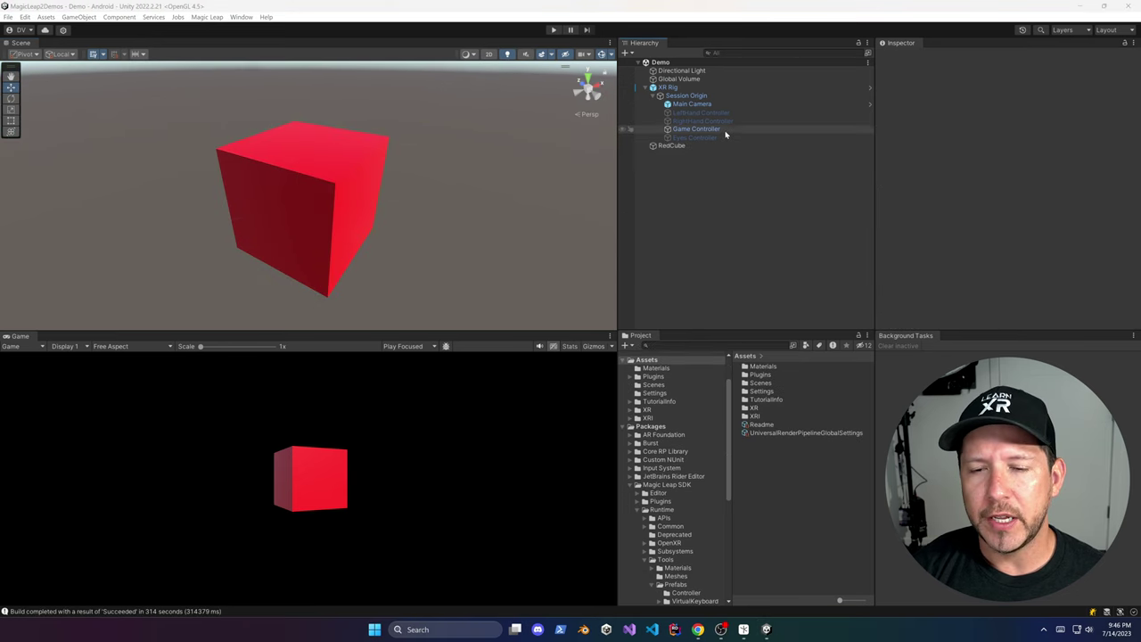
Step: Drag the Game Controller into its own XR Controller Model Parent field
left_click(723, 132)
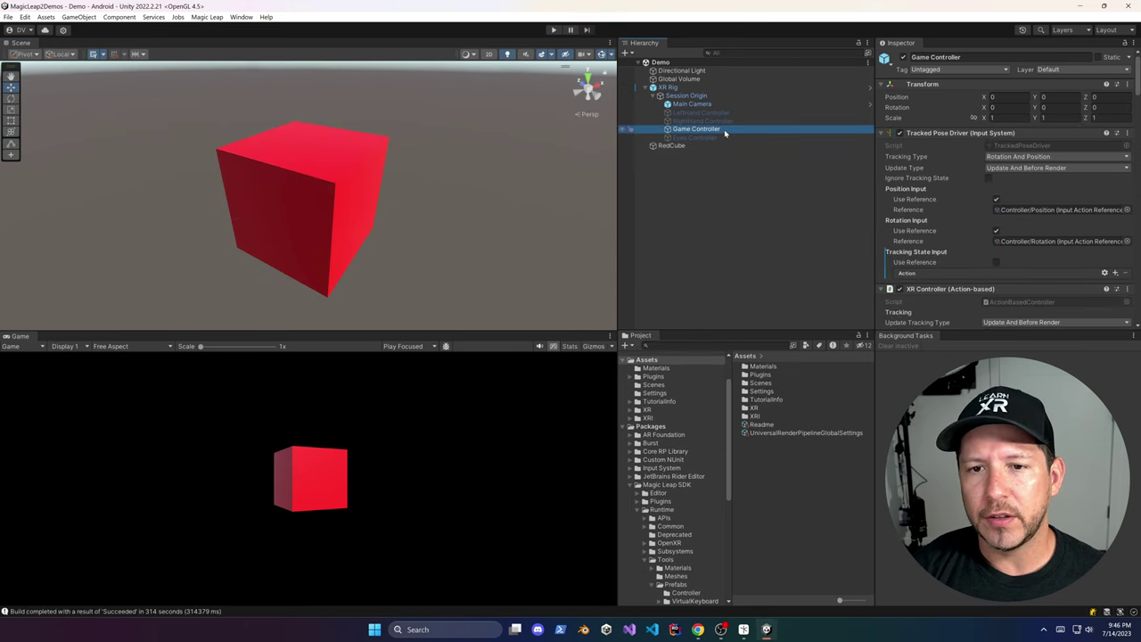
scroll(943, 199, "down", 10)
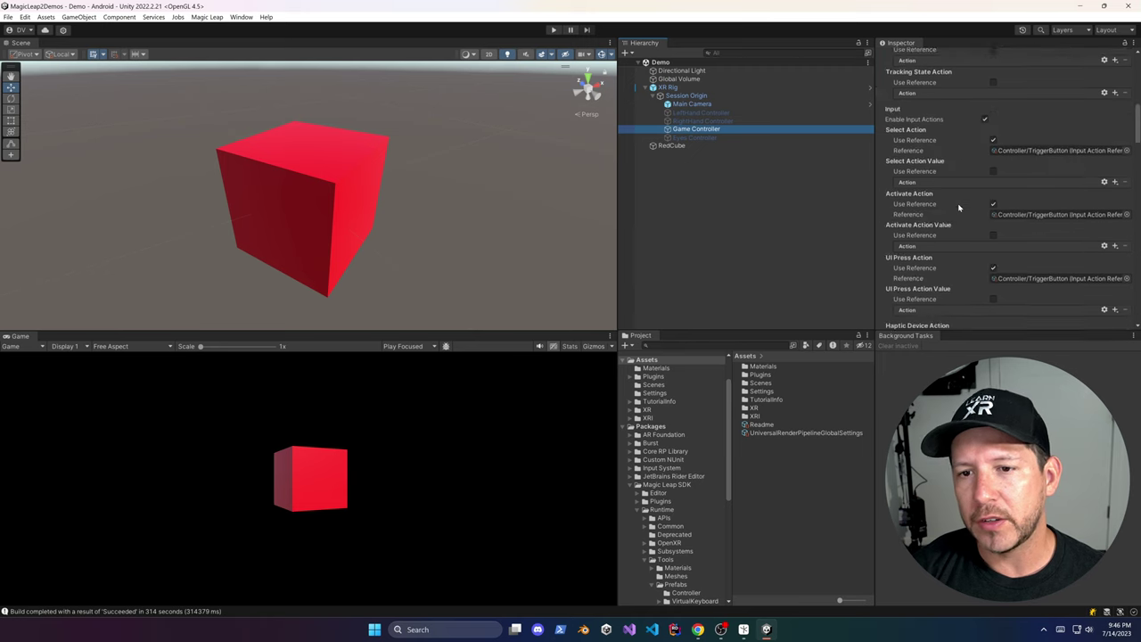
scroll(945, 214, "down", 3)
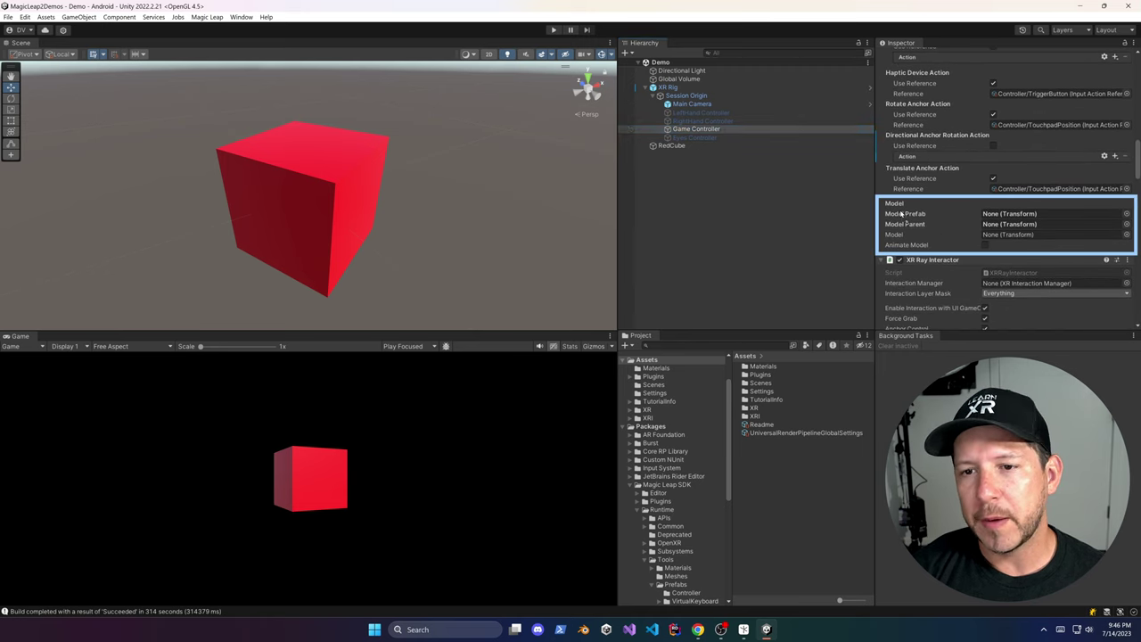
left_click_drag(980, 231, 984, 224)
scroll(705, 535, "down", 2)
scroll(705, 535, "down", 3)
Step: Locate the ControllerModel prefab in the Magic Leap SDK's Prefabs/Controller folder
left_click(687, 476)
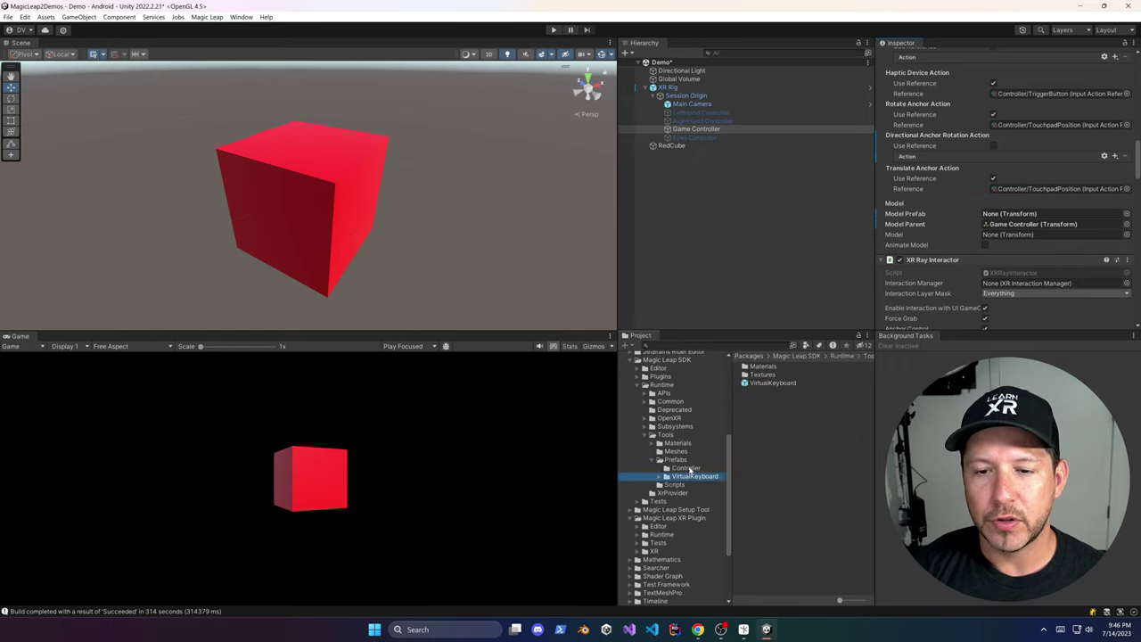
scroll(704, 459, "down", 1)
left_click(772, 383)
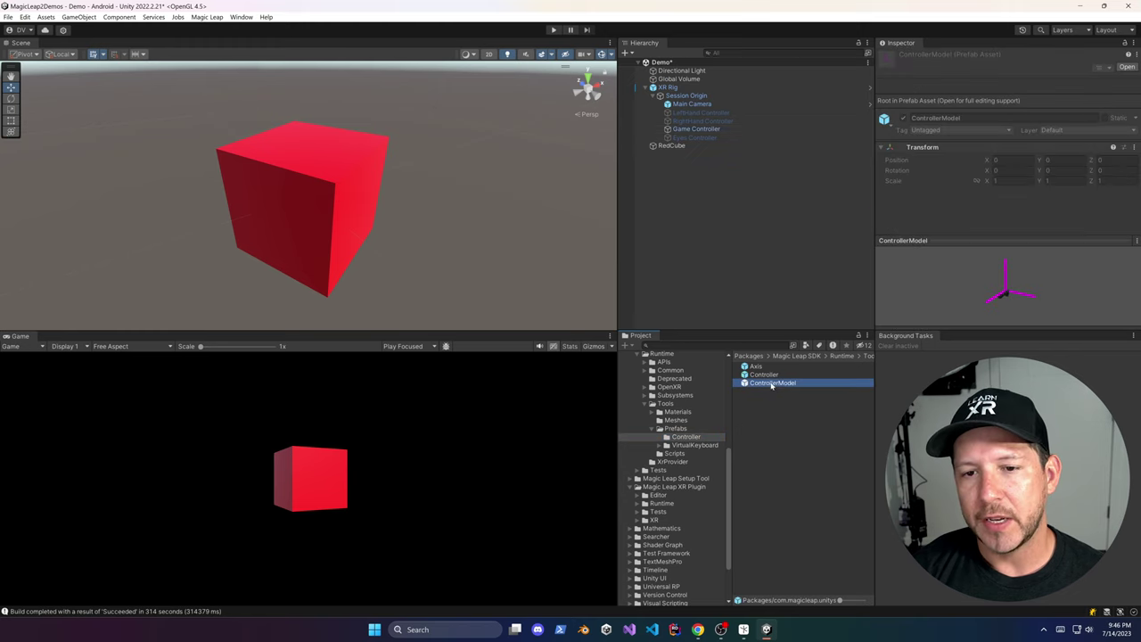
scroll(697, 388, "up", 6)
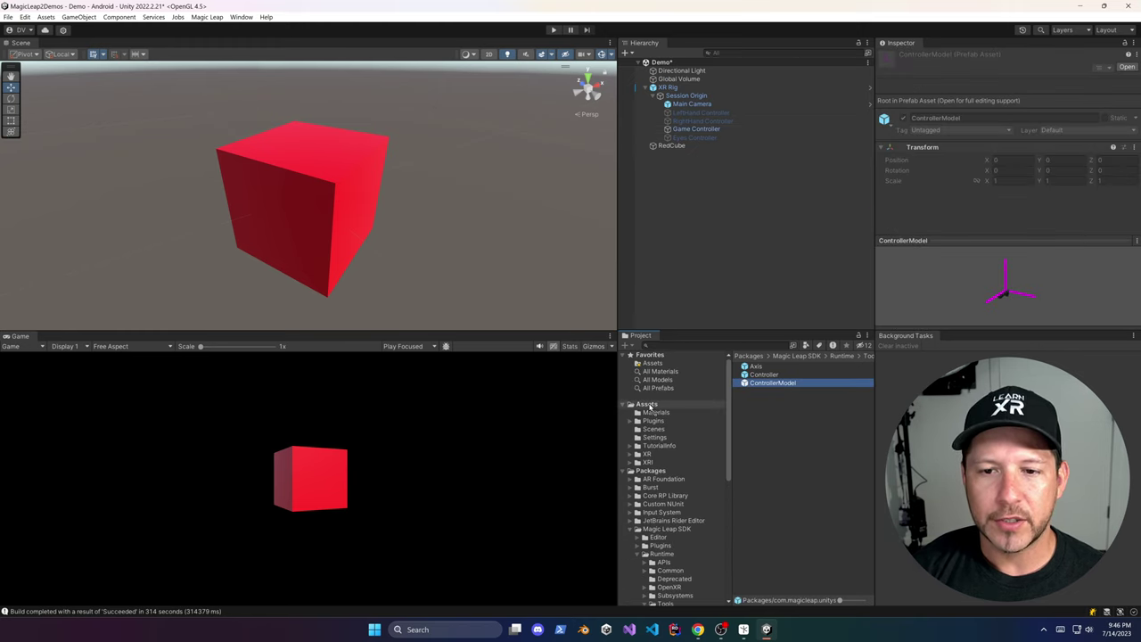
scroll(649, 406, "down", 1)
Step: Create a Prefabs folder, move ControllerModel into it and open the prefab for editing
left_click(655, 369)
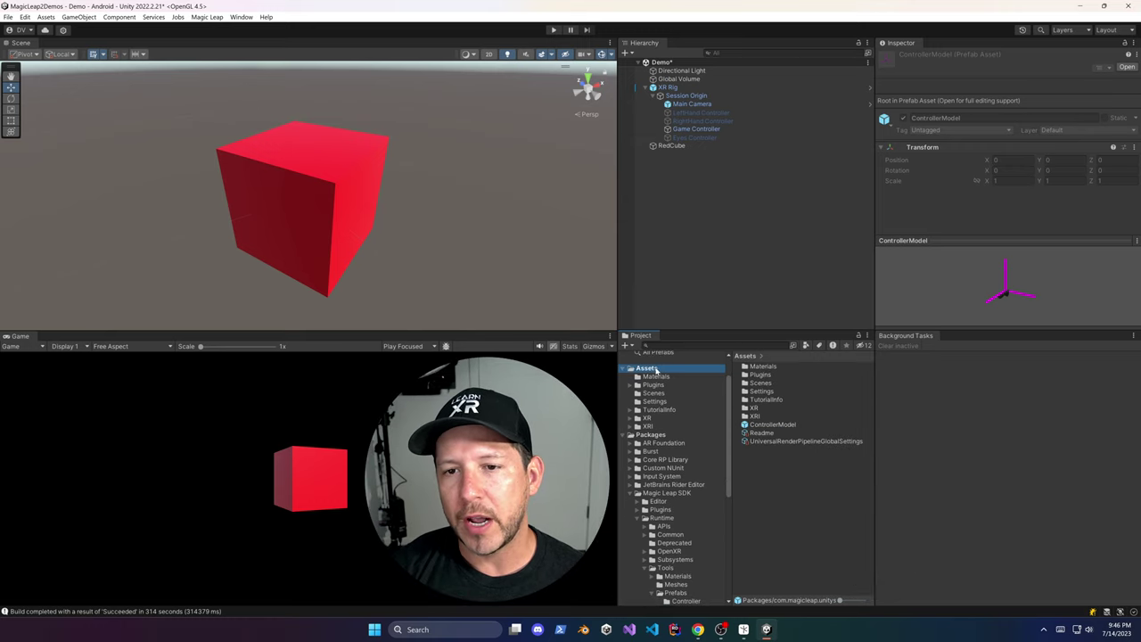
right_click(776, 465)
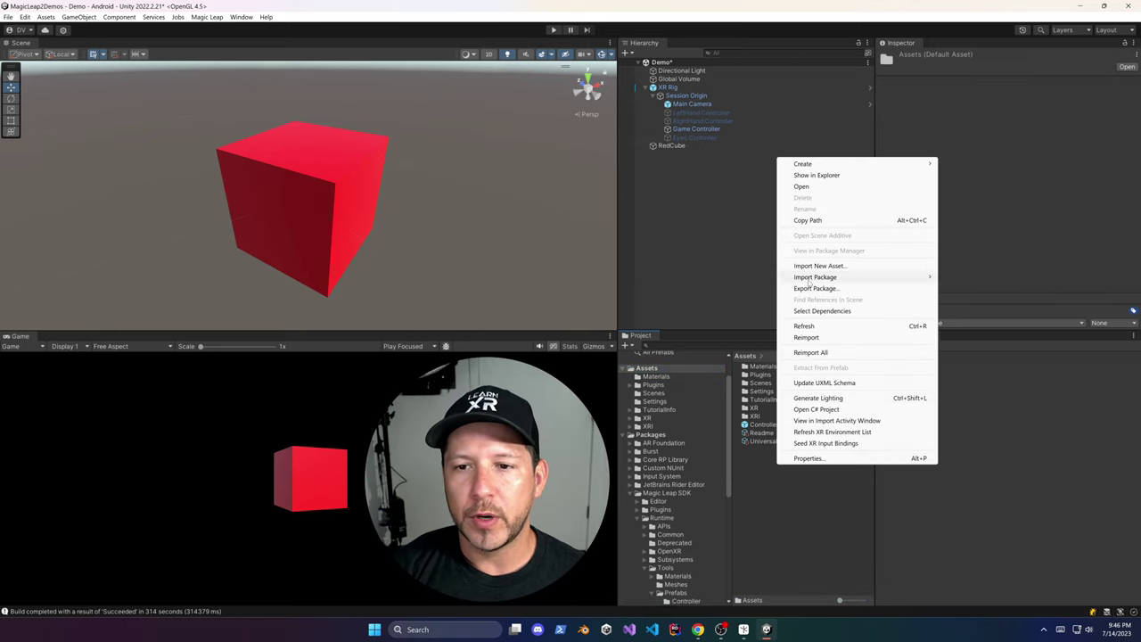
mouse_move(825, 167)
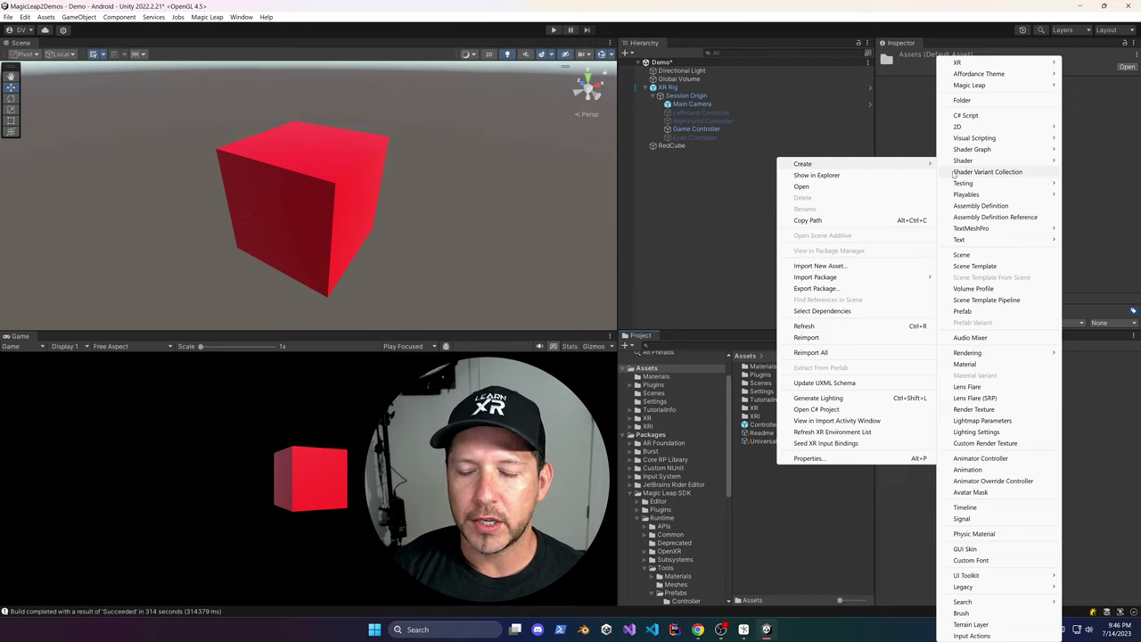
left_click(961, 100)
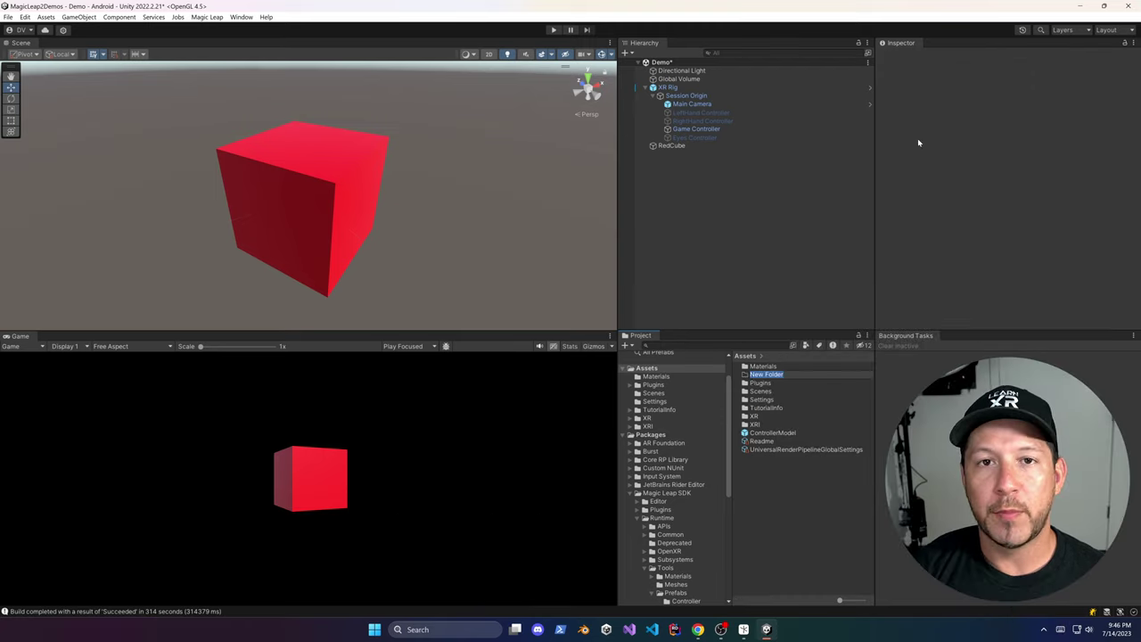
type("Prefabs")
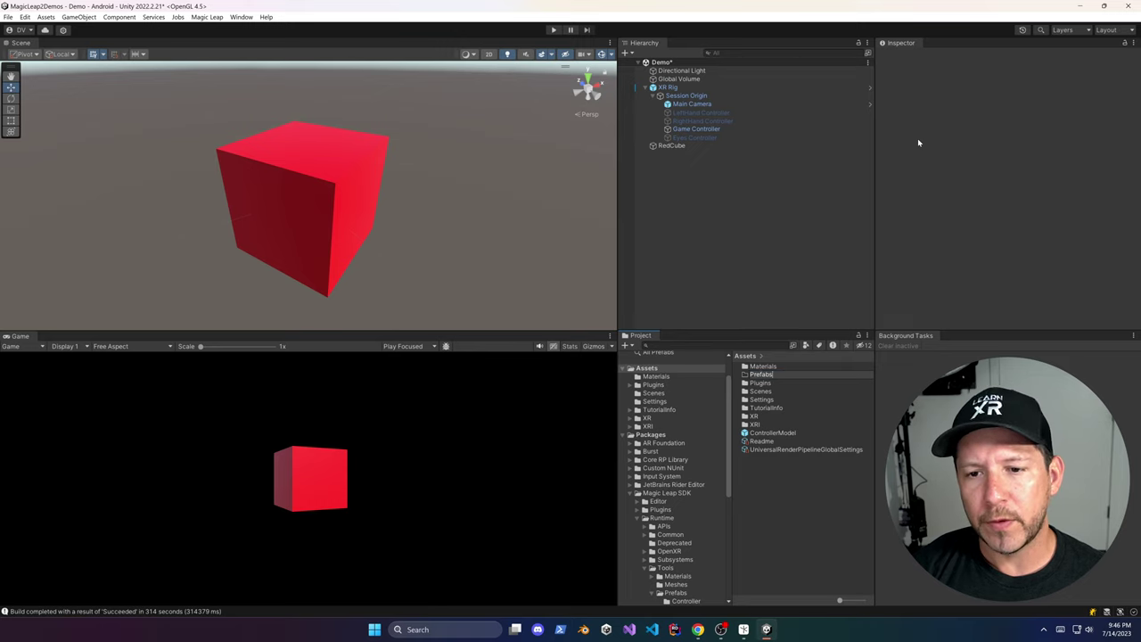
key("Return")
left_click_drag(769, 432, 772, 383)
double_click(772, 383)
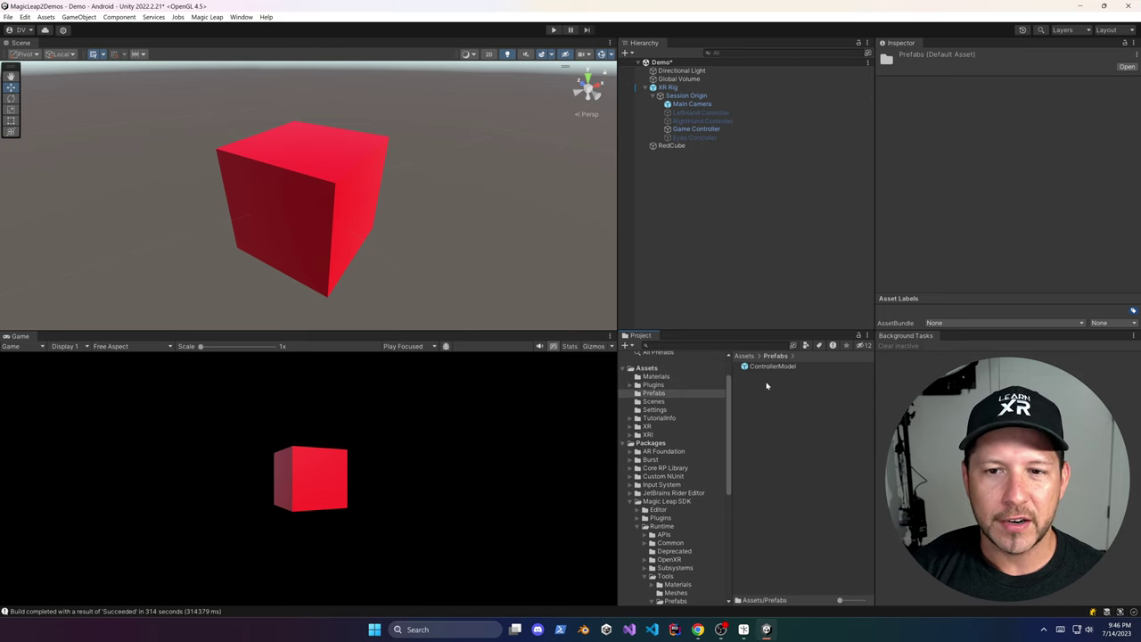
double_click(772, 366)
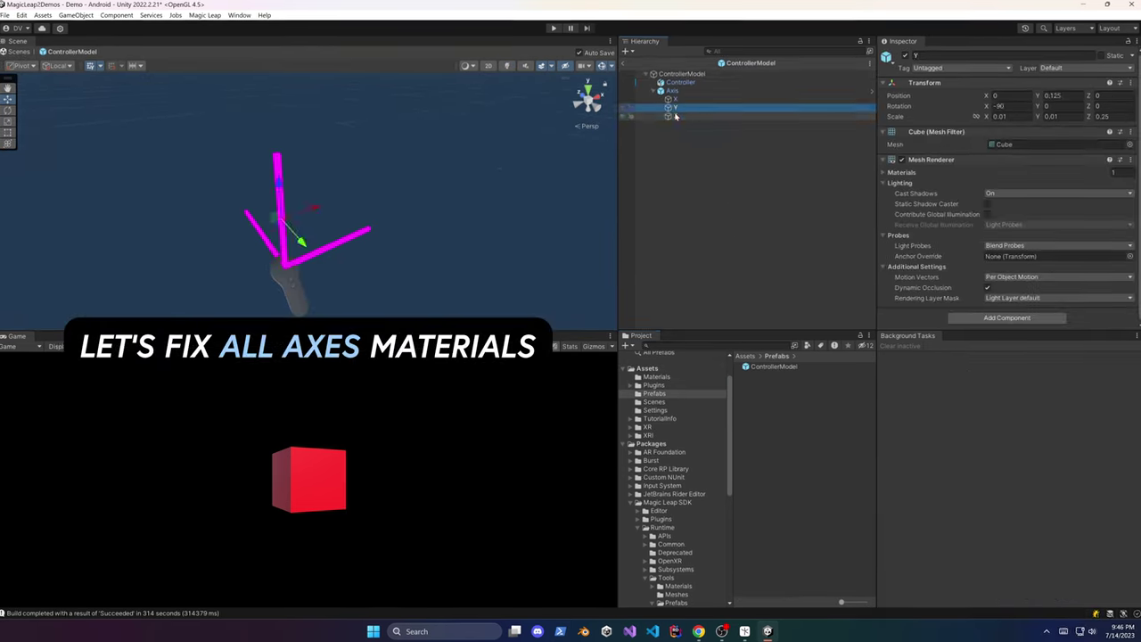
Step: Create the axis materials and assign Red, Green and Blue to the X, Y and Z axes
left_click(655, 377)
right_click(768, 396)
mouse_move(792, 95)
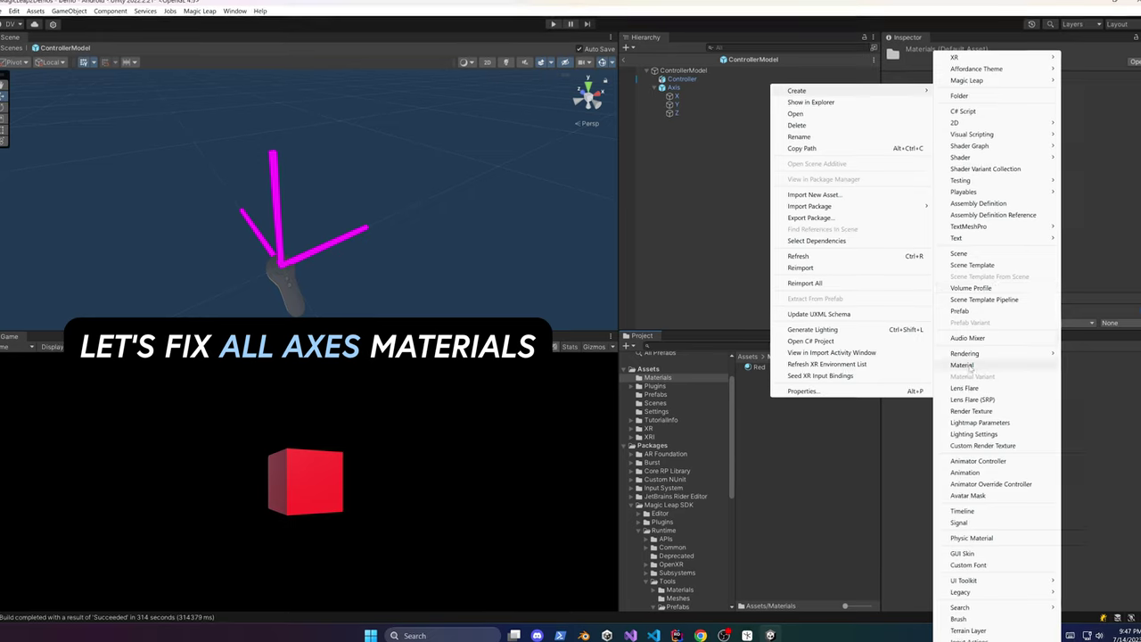
left_click(962, 365)
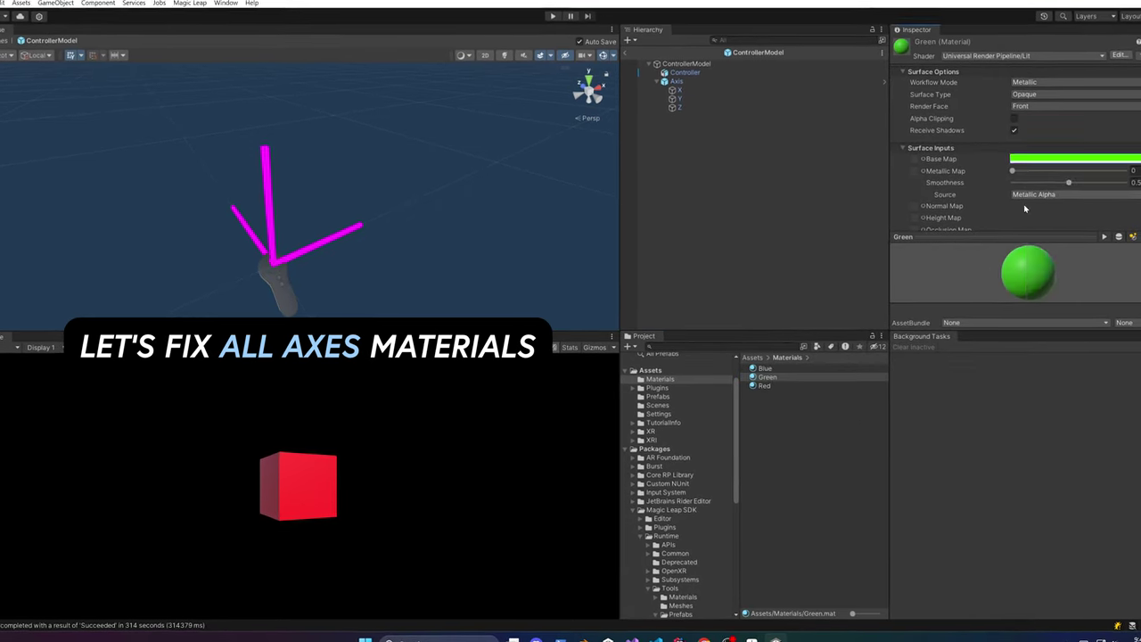
left_click(1074, 159)
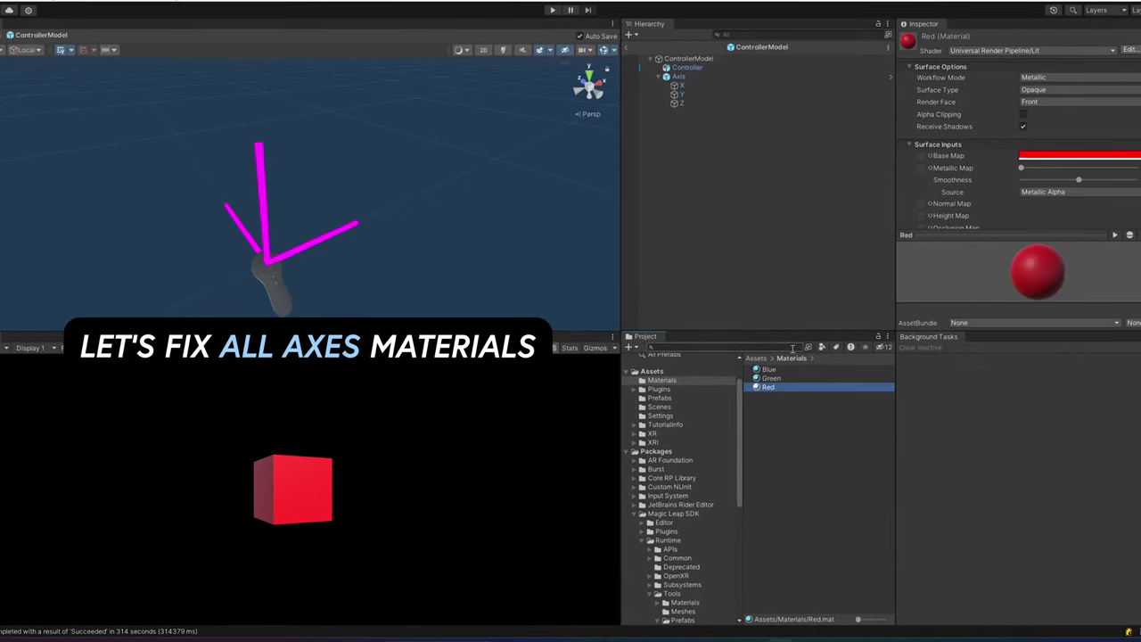
left_click_drag(765, 386, 680, 85)
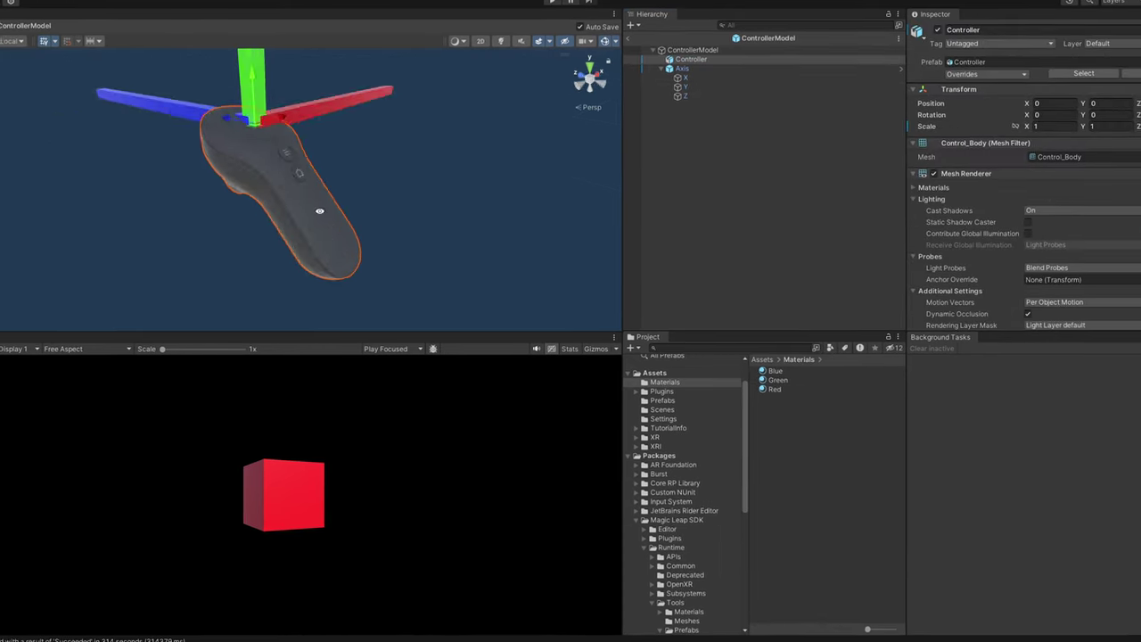
left_click_drag(319, 211, 248, 254, "alt")
left_click(254, 252)
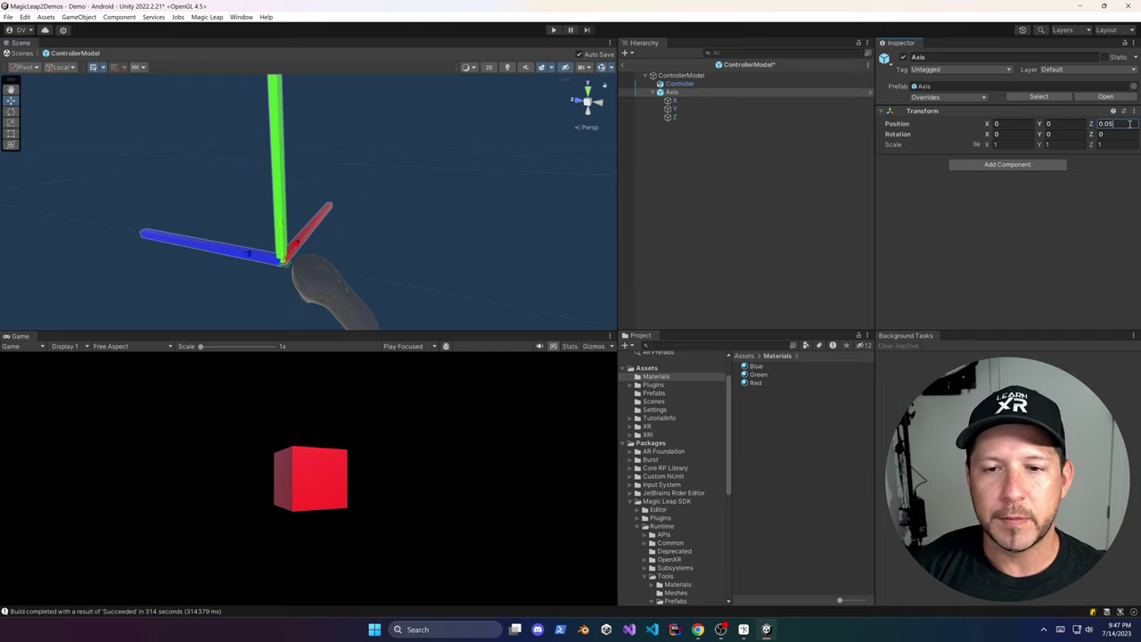
left_click(435, 274)
left_click_drag(366, 249, 208, 267, "alt")
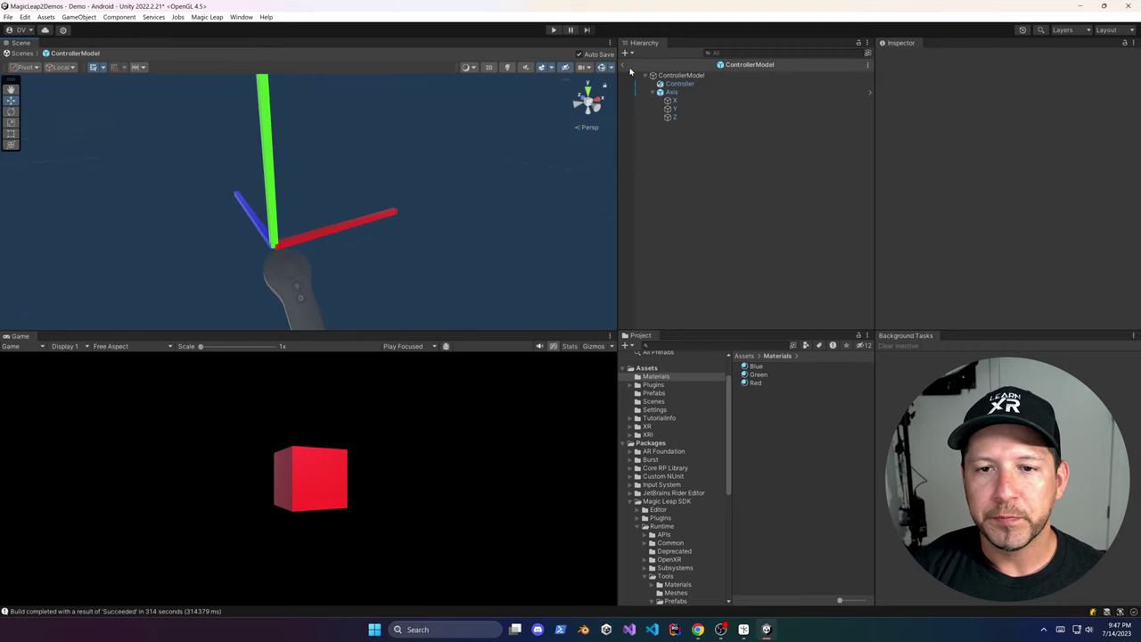
Step: Exit Prefab Mode and drag ControllerModel into the Game Controller's Model Prefab field
left_click(630, 72)
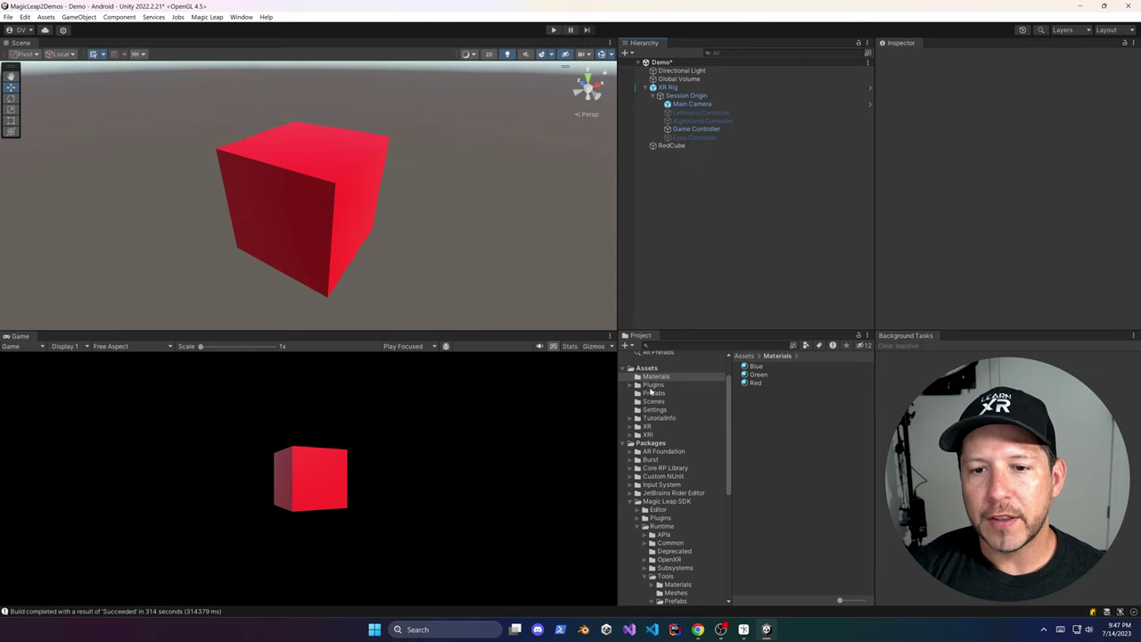
left_click(672, 129)
scroll(956, 225, "down", 10)
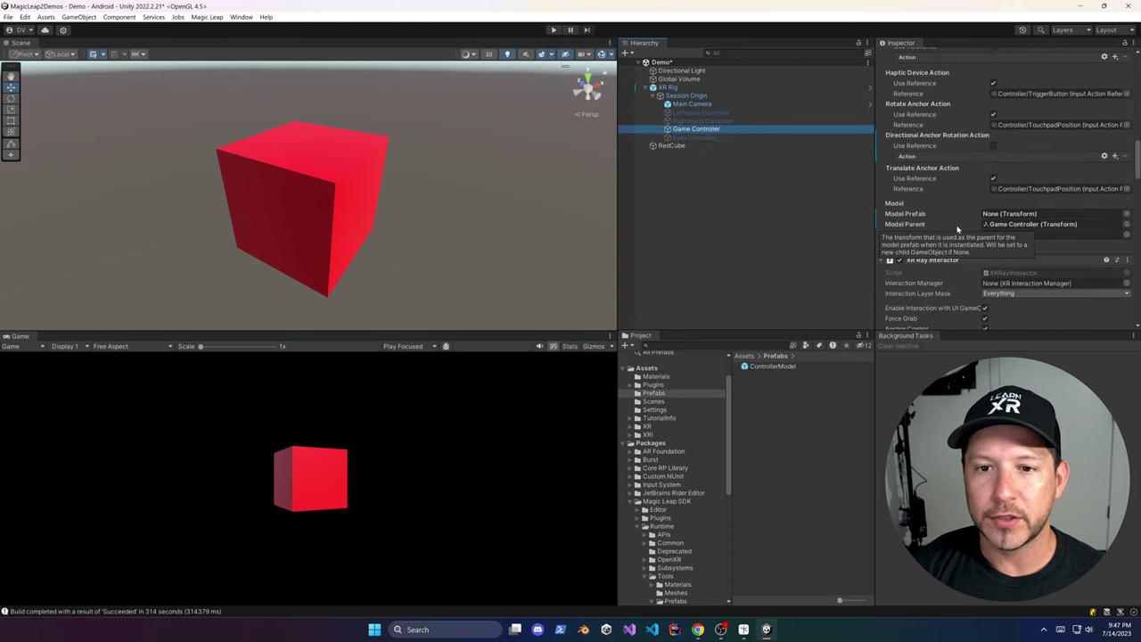
left_click_drag(772, 366, 819, 331)
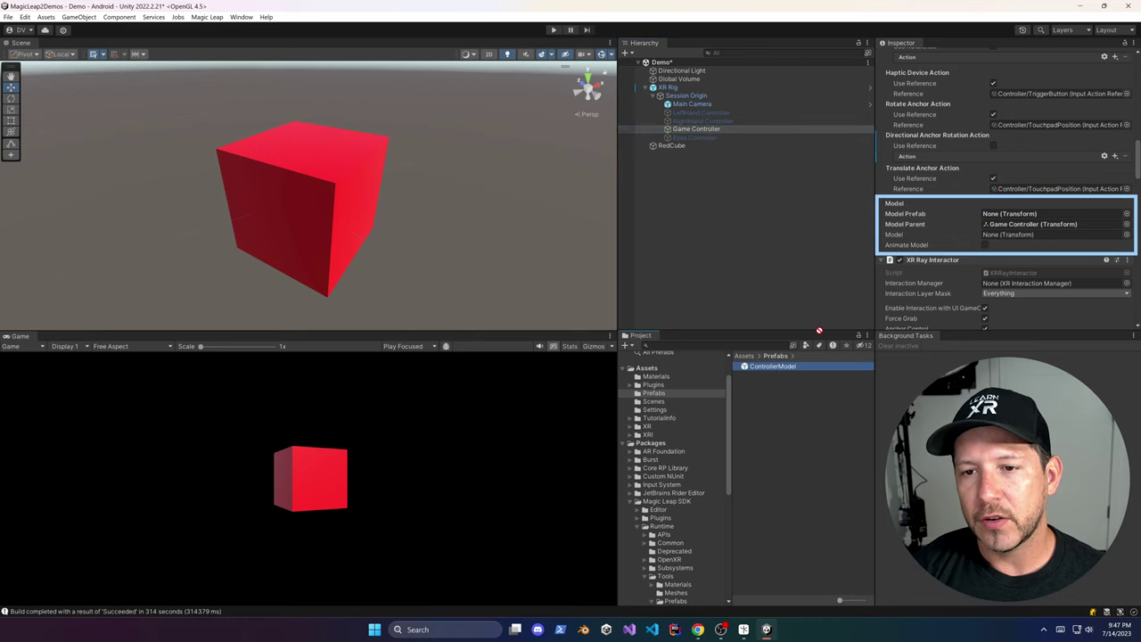
left_click_drag(1001, 224, 1007, 216)
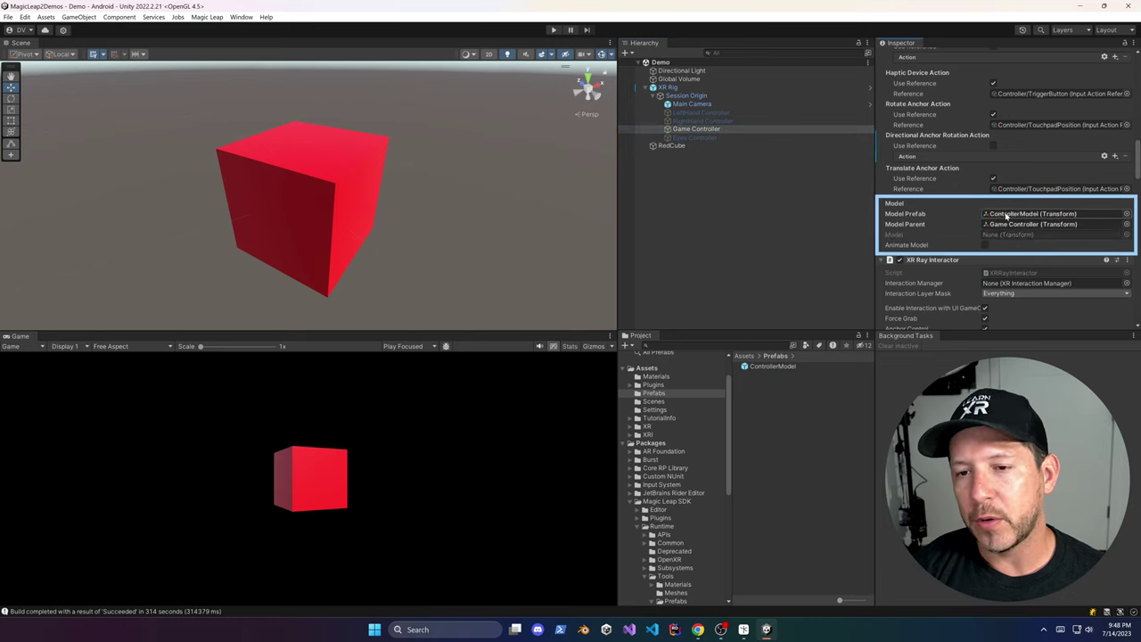
left_click(792, 188)
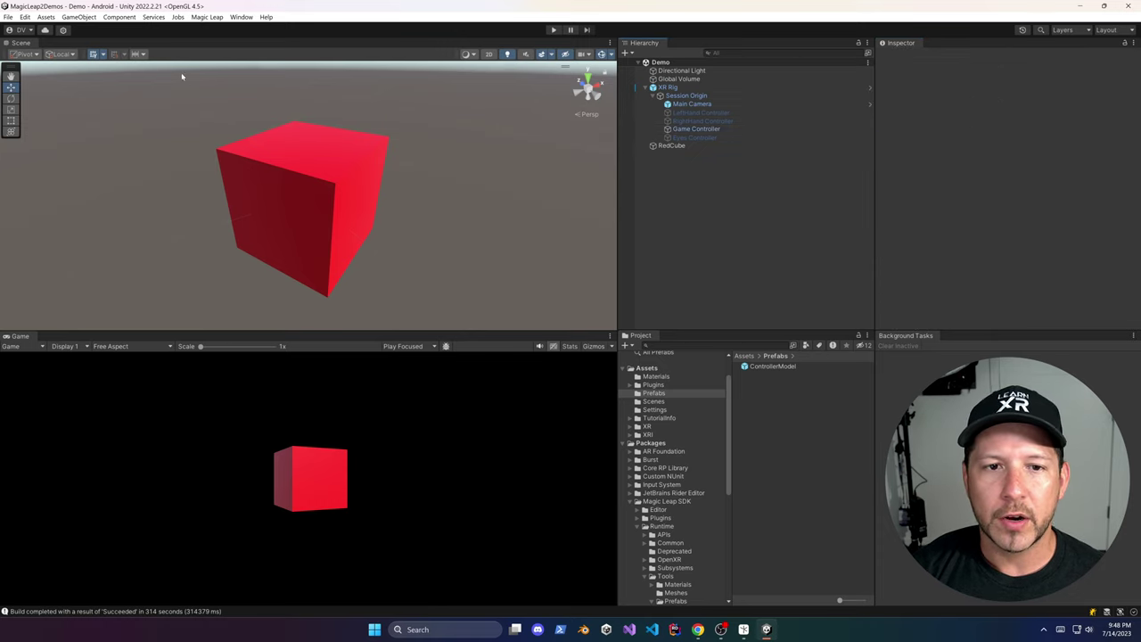
Step: Build and Run to the Magic Leap 2 as RedCube.apk, replacing the existing file
left_click(8, 16)
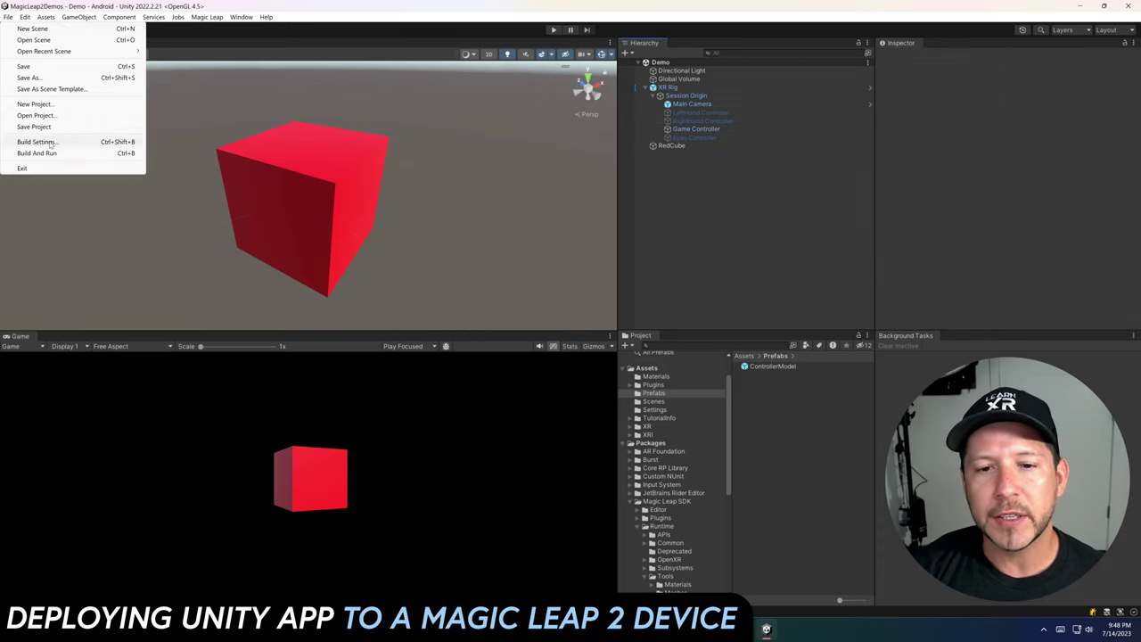
left_click(35, 142)
left_click(573, 407)
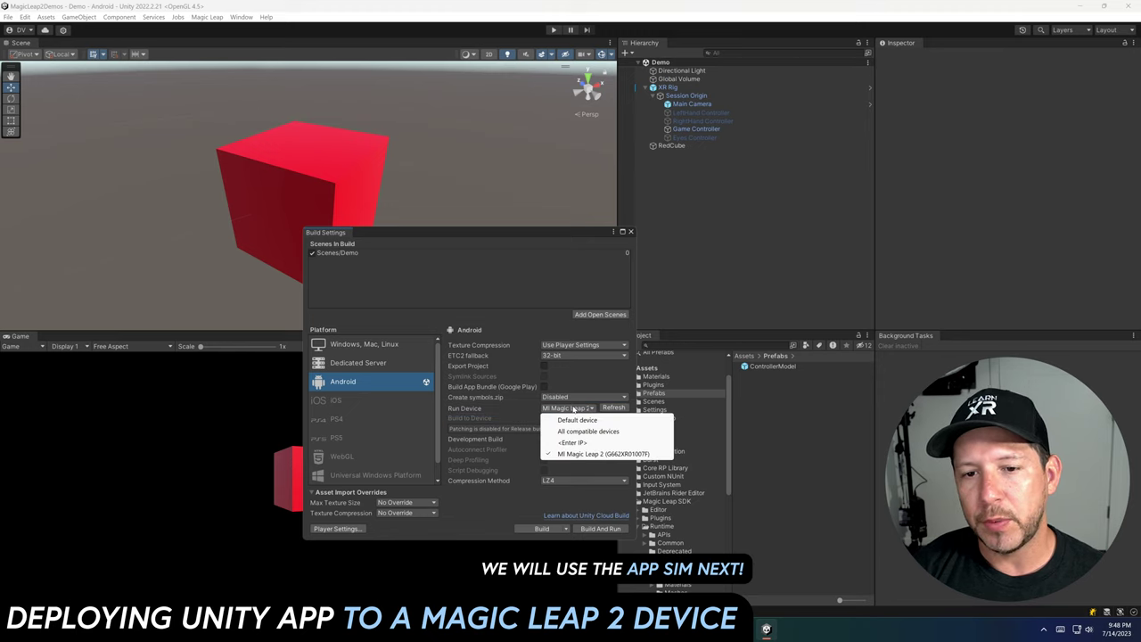
left_click(572, 455)
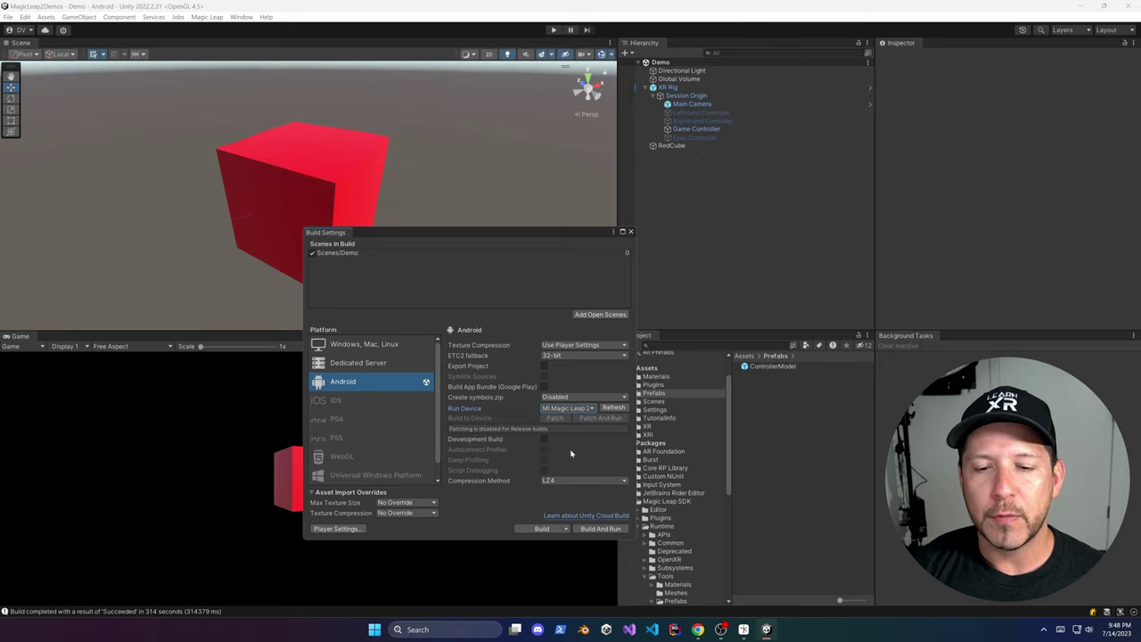
left_click(585, 529)
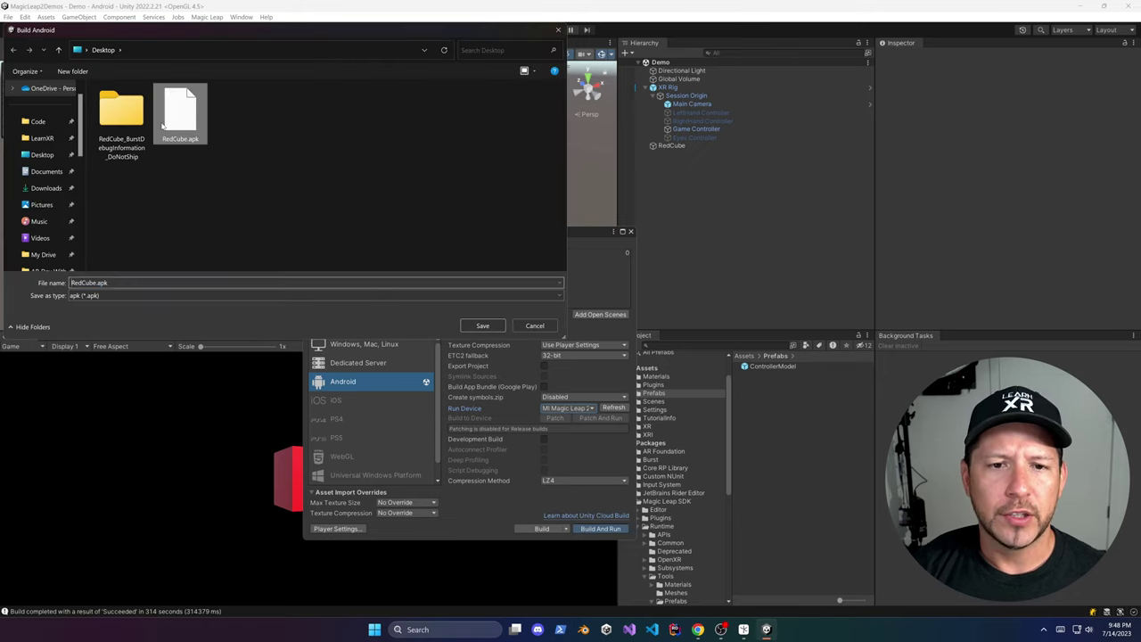
left_click(482, 325)
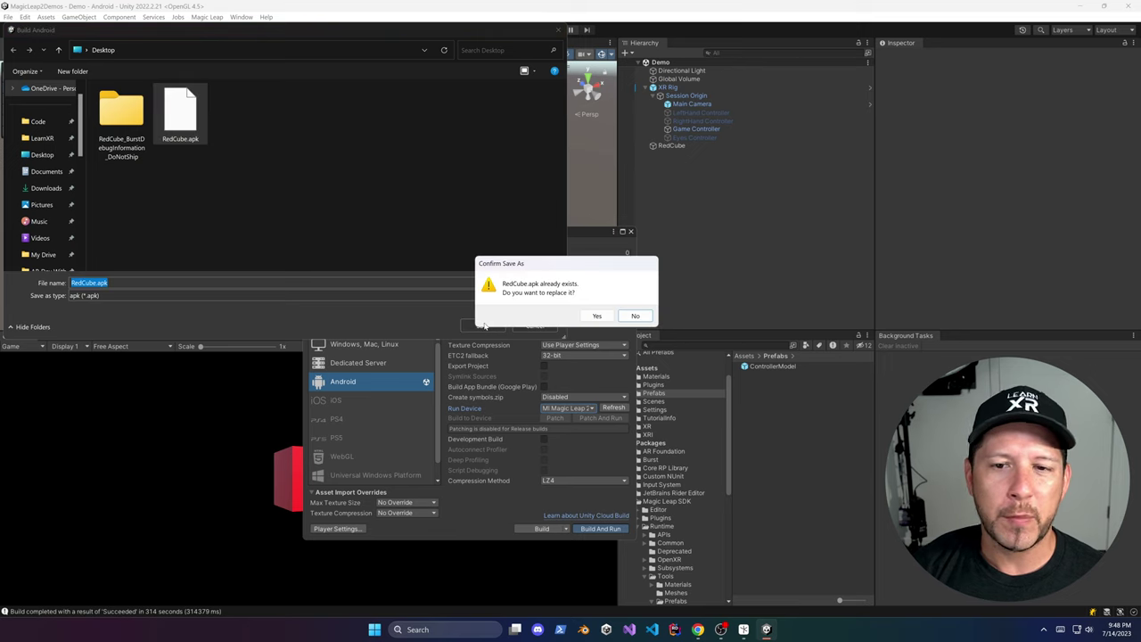
left_click(594, 317)
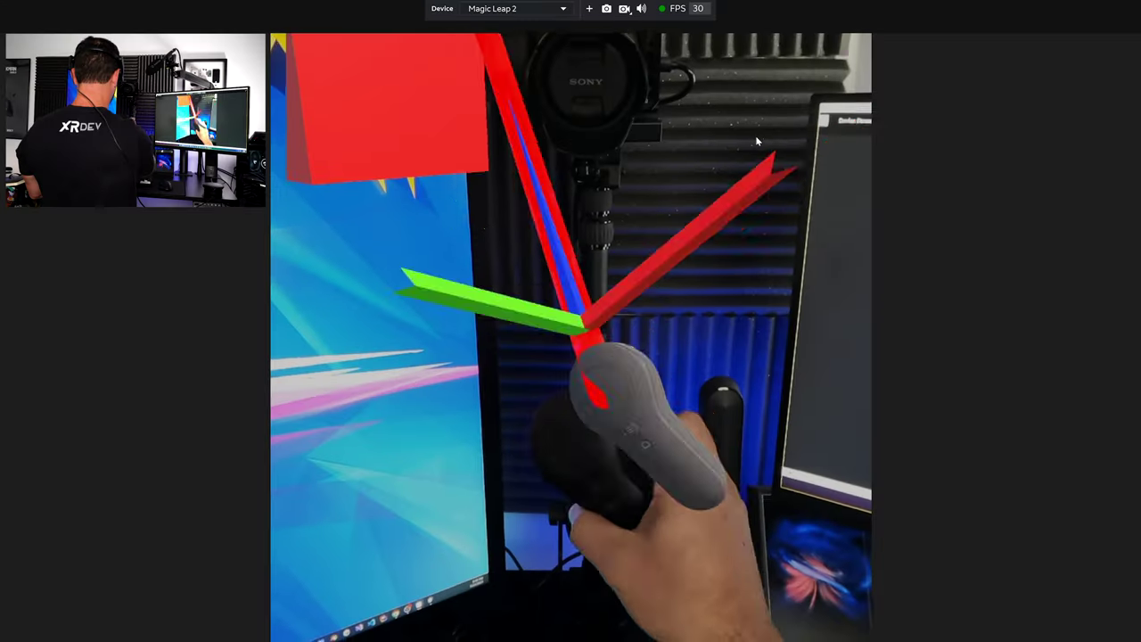
Step: Check that Magic Leap App Simulator is enabled in the Standalone XR Plug-in Management tab
left_click(9, 17)
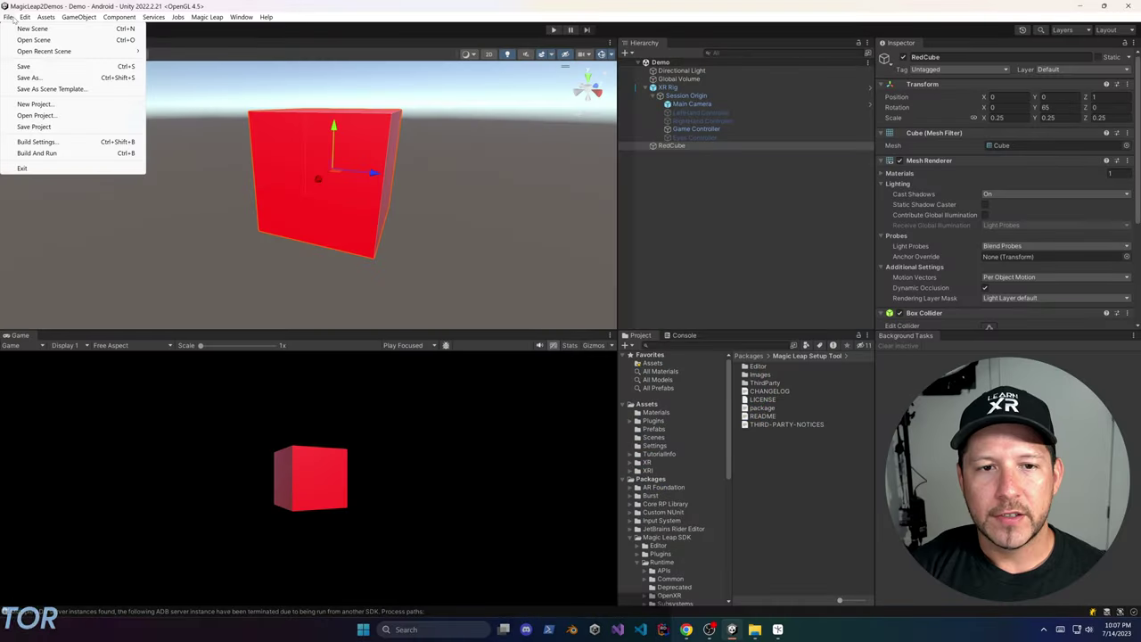
left_click(44, 140)
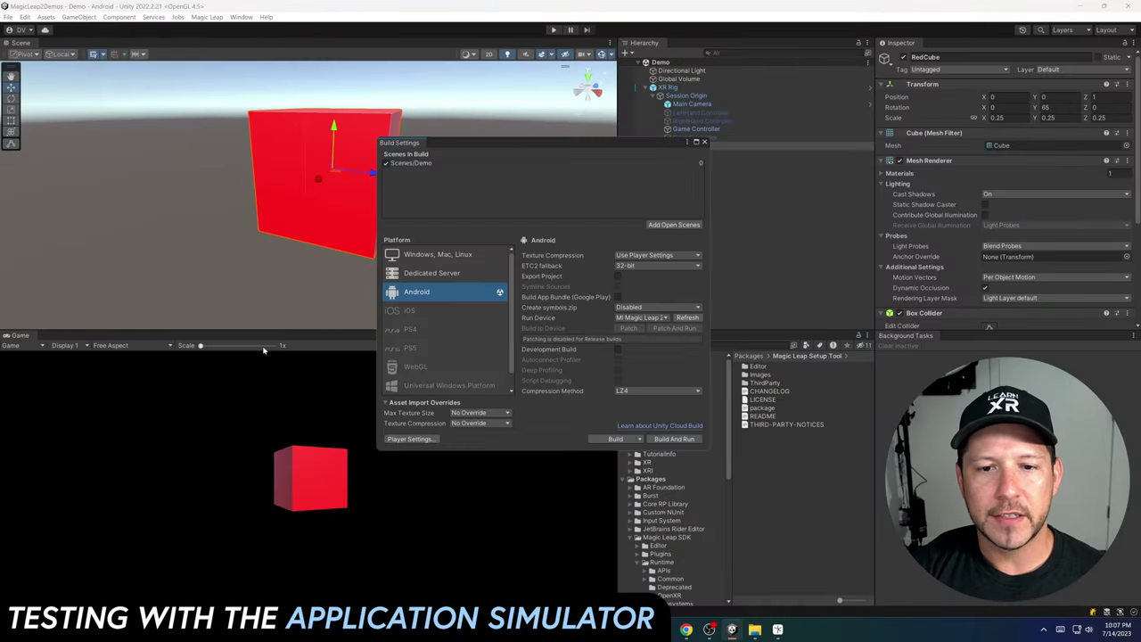
left_click(389, 438)
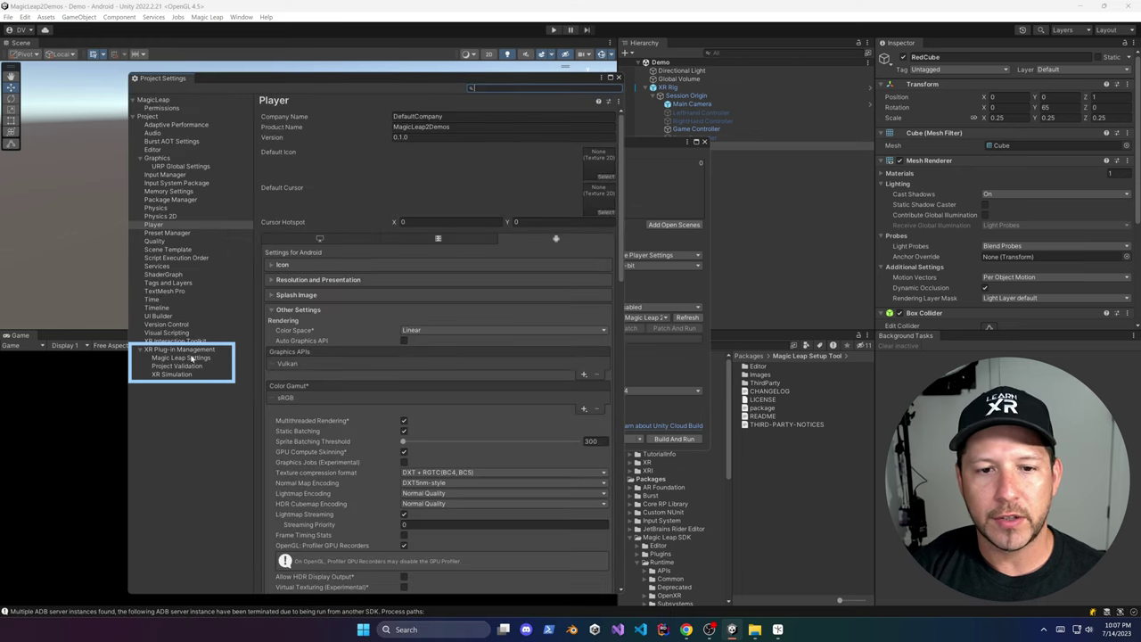
left_click(188, 350)
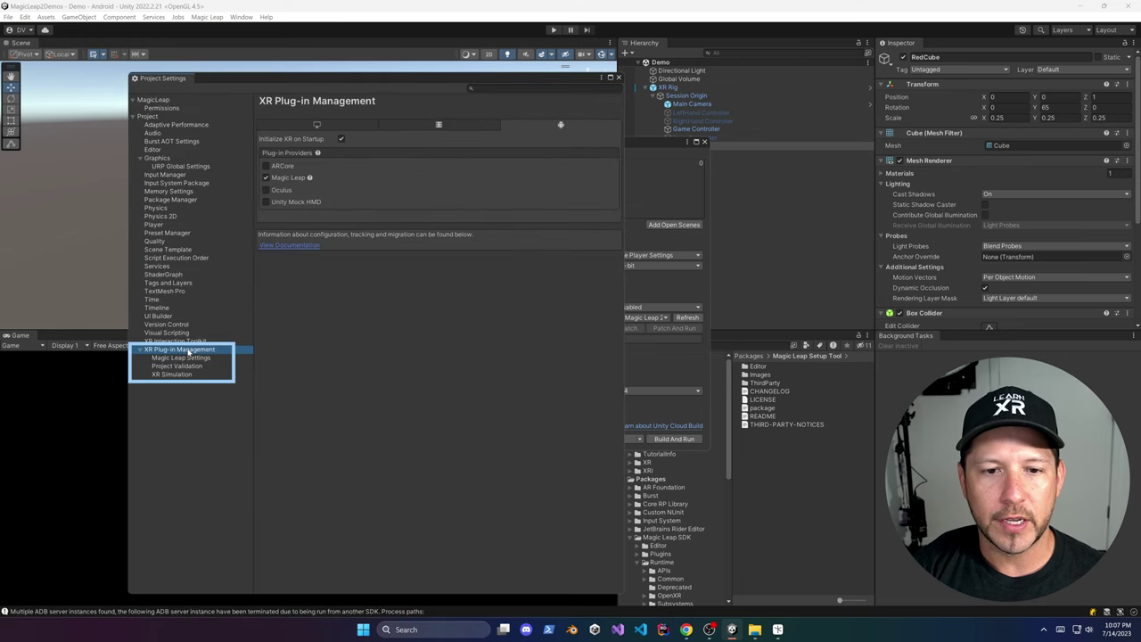
left_click(298, 126)
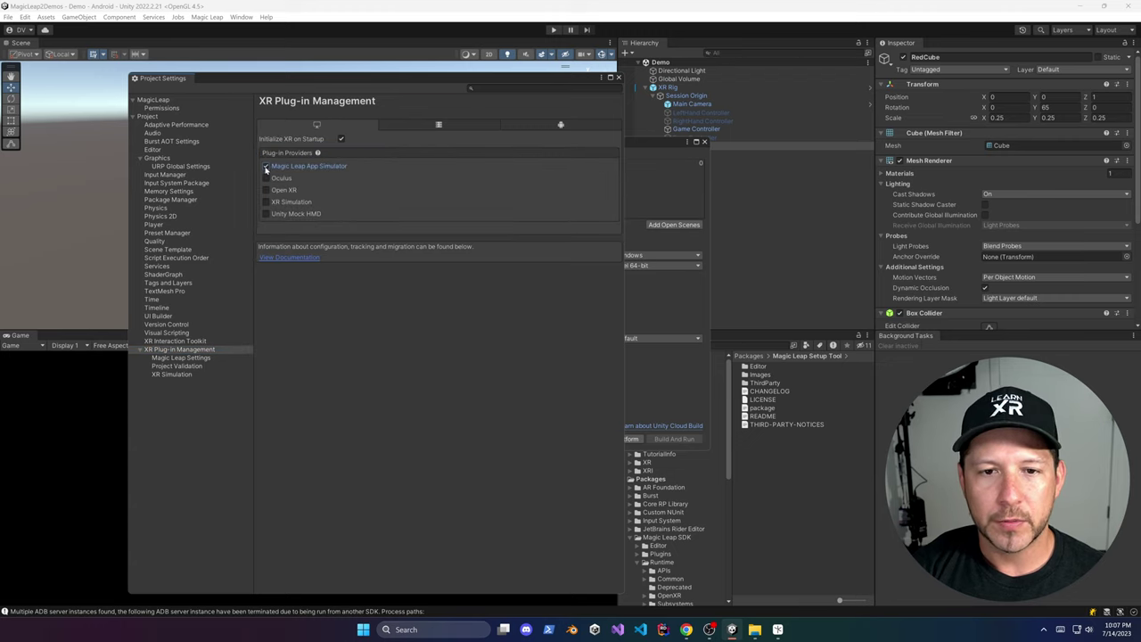
Step: Close Project Settings and Build Settings and bring Magic Leap Hub forward
left_click(619, 78)
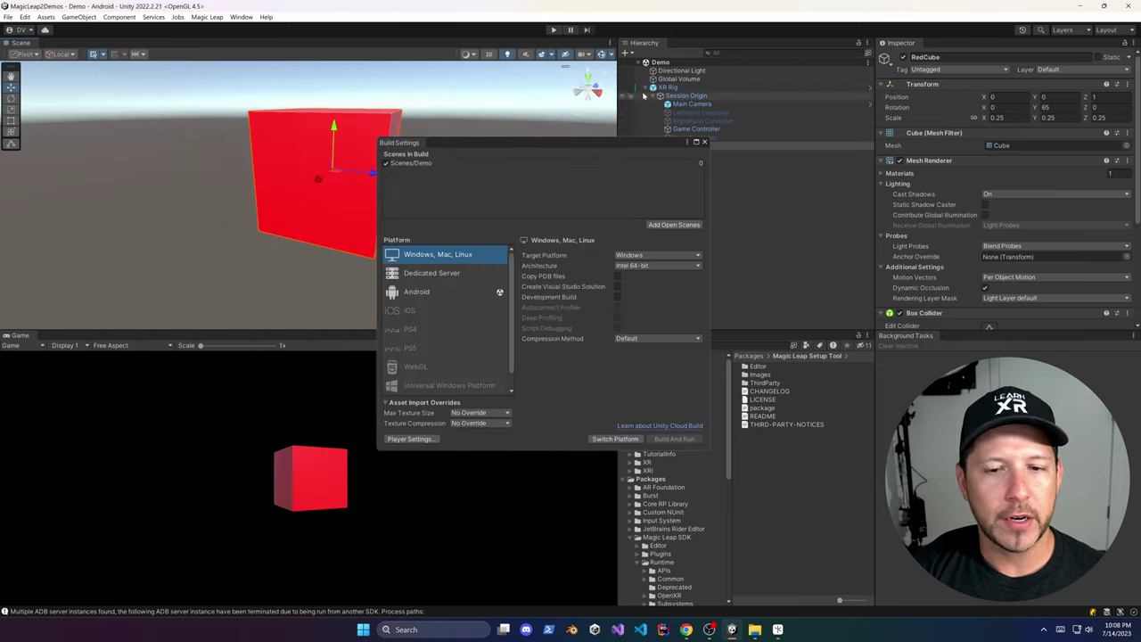
left_click(704, 142)
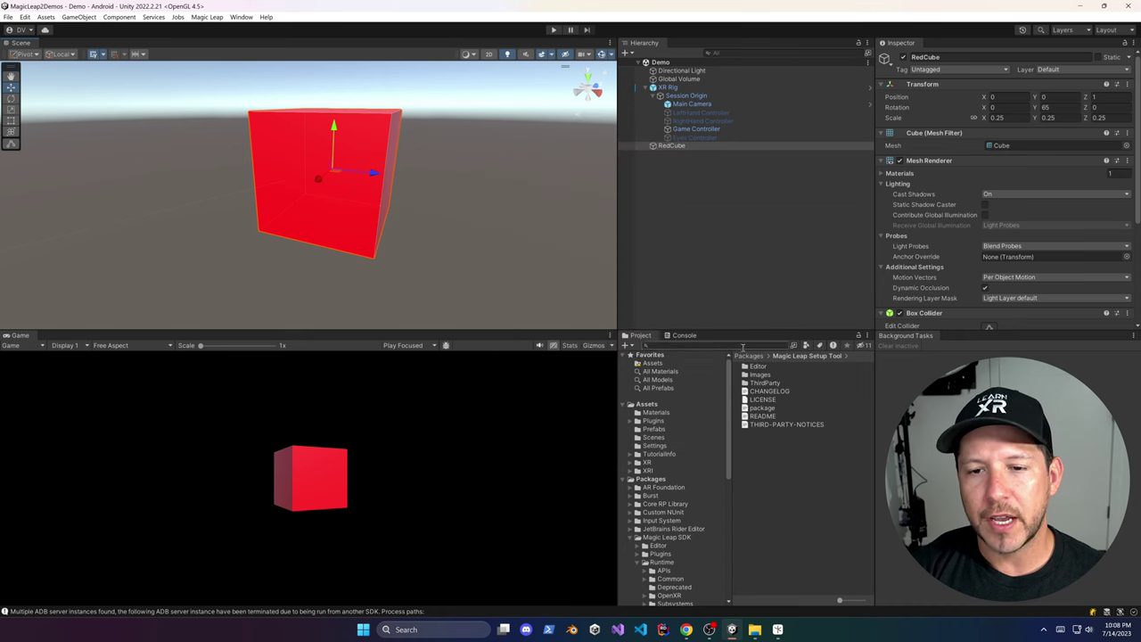
left_click(776, 628)
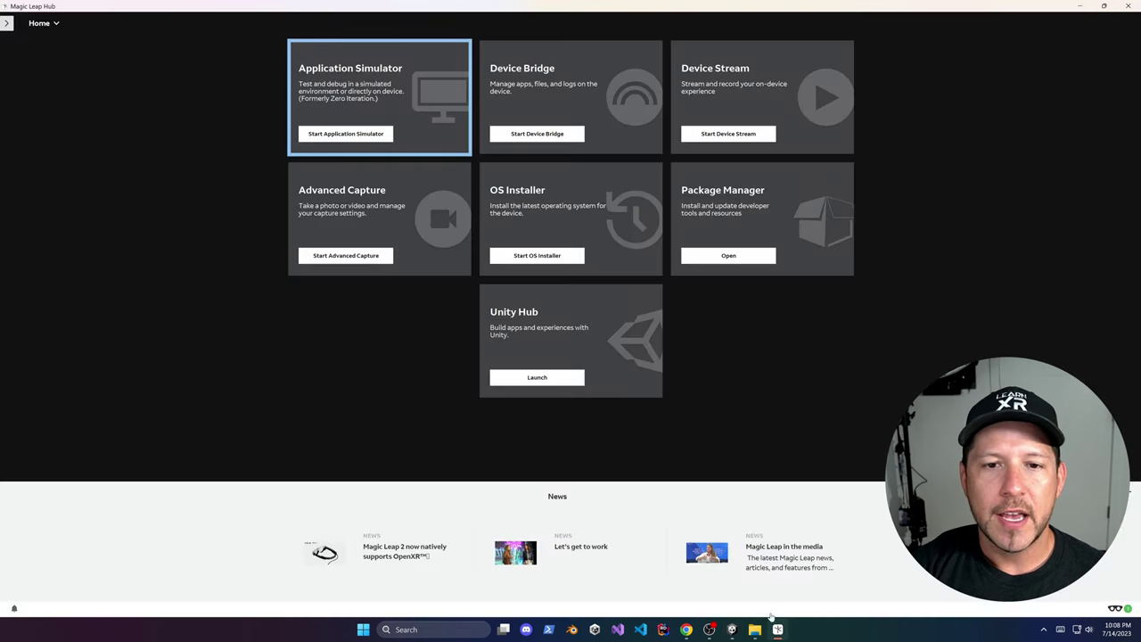
Step: Launch the Application Simulator and connect the Simulator target on SDK 1.3.0-dev2
left_click(381, 139)
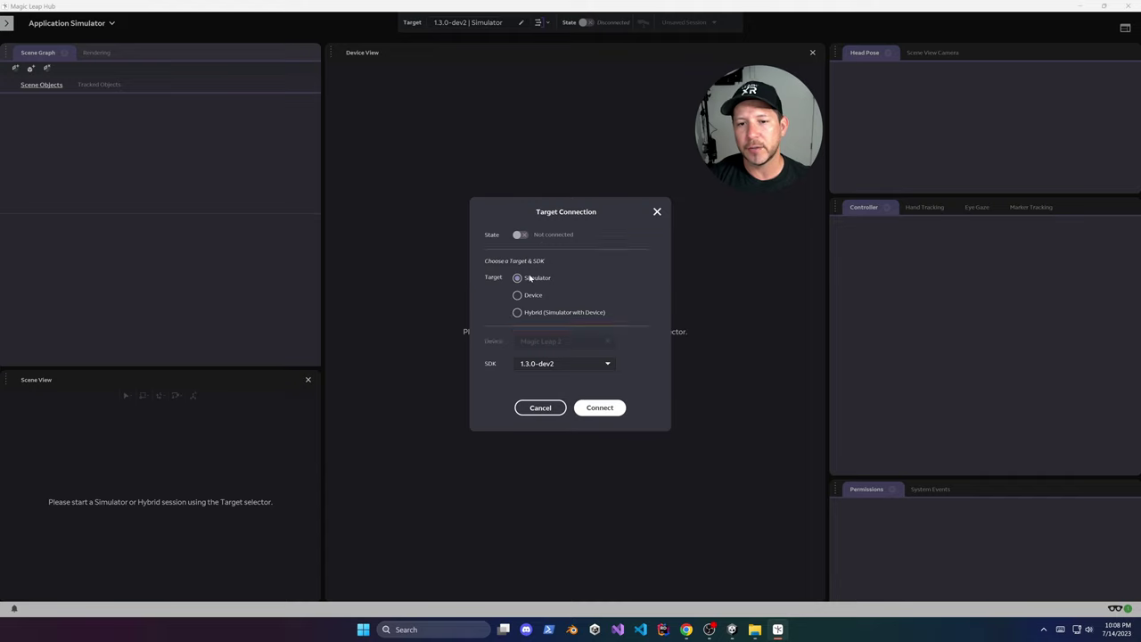
left_click(608, 365)
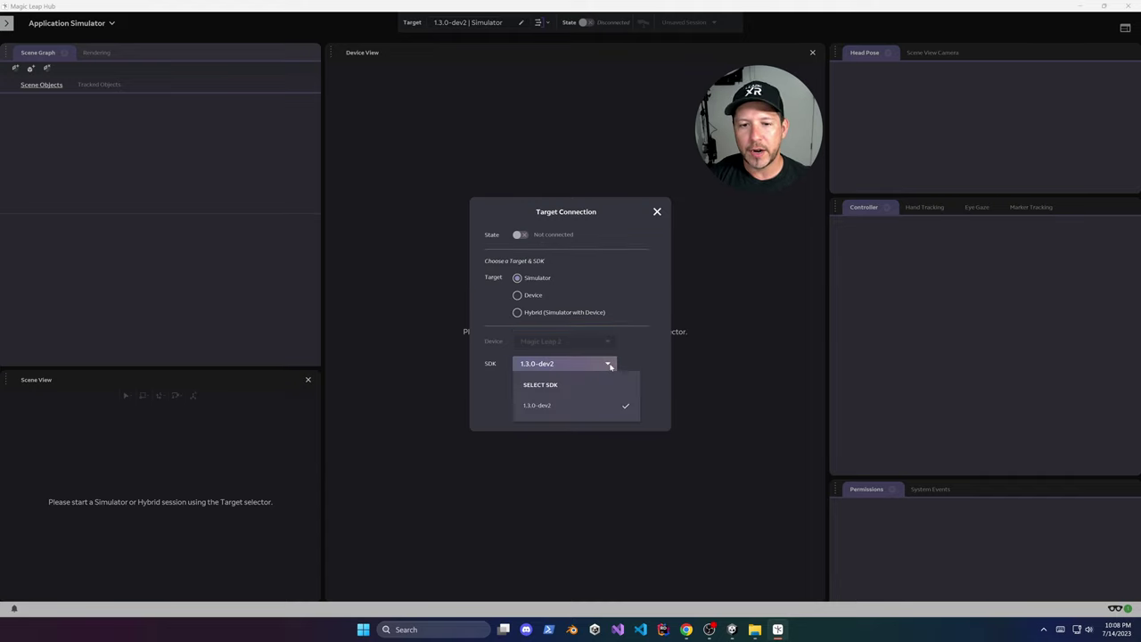
left_click(634, 357)
left_click(599, 407)
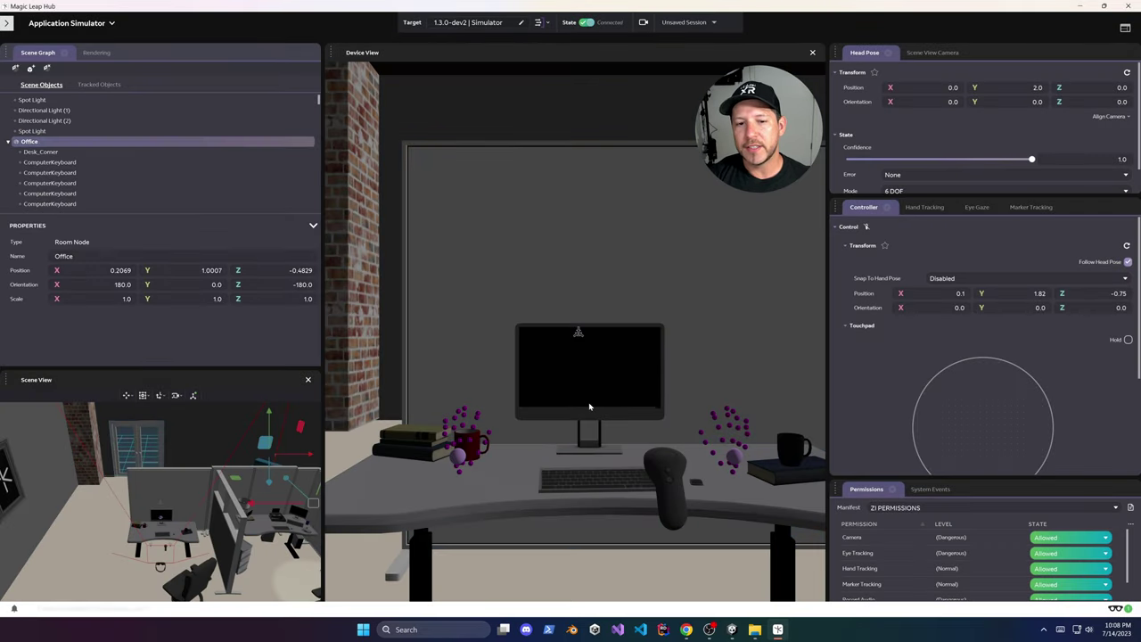
Step: Move and turn the simulated head around the office room toward the desk
key("d")
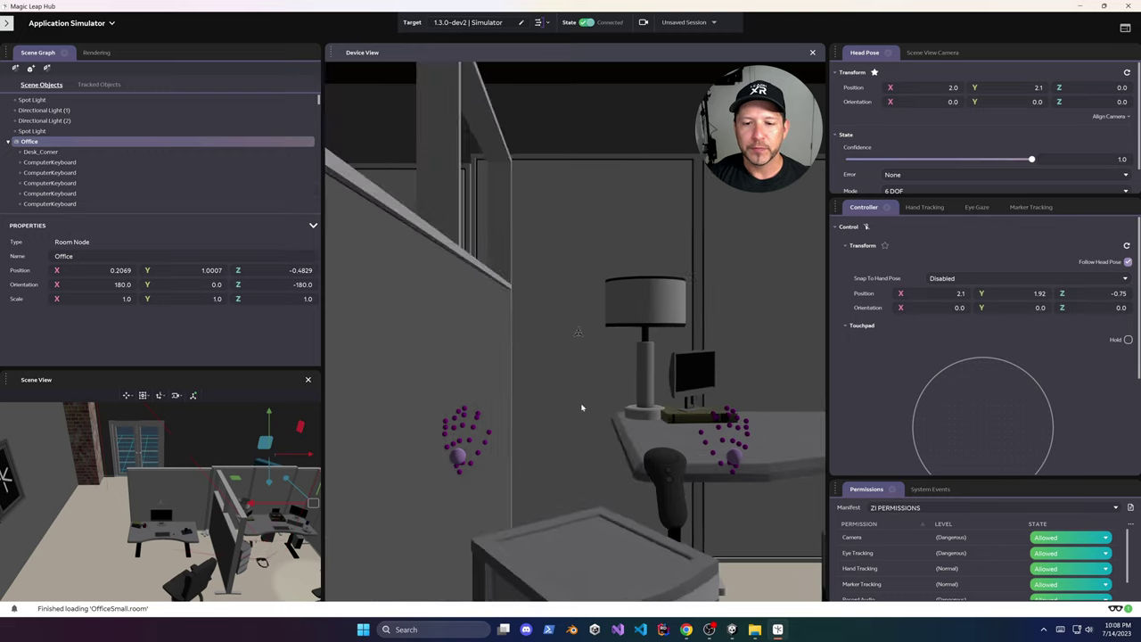
key("a")
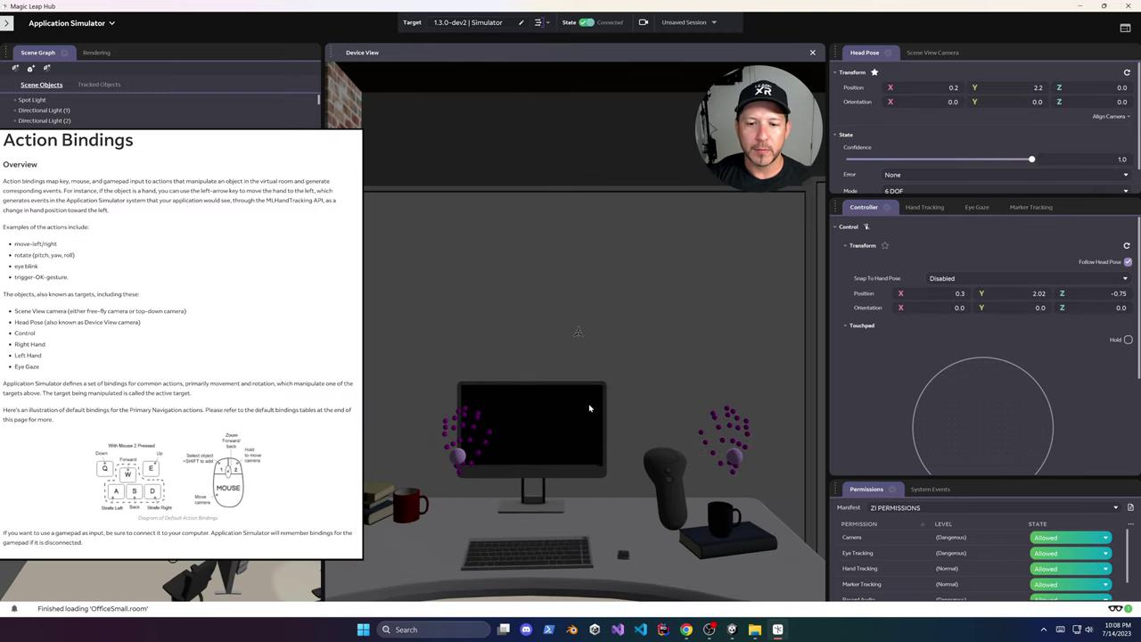
right_click_drag(585, 415, 558, 418)
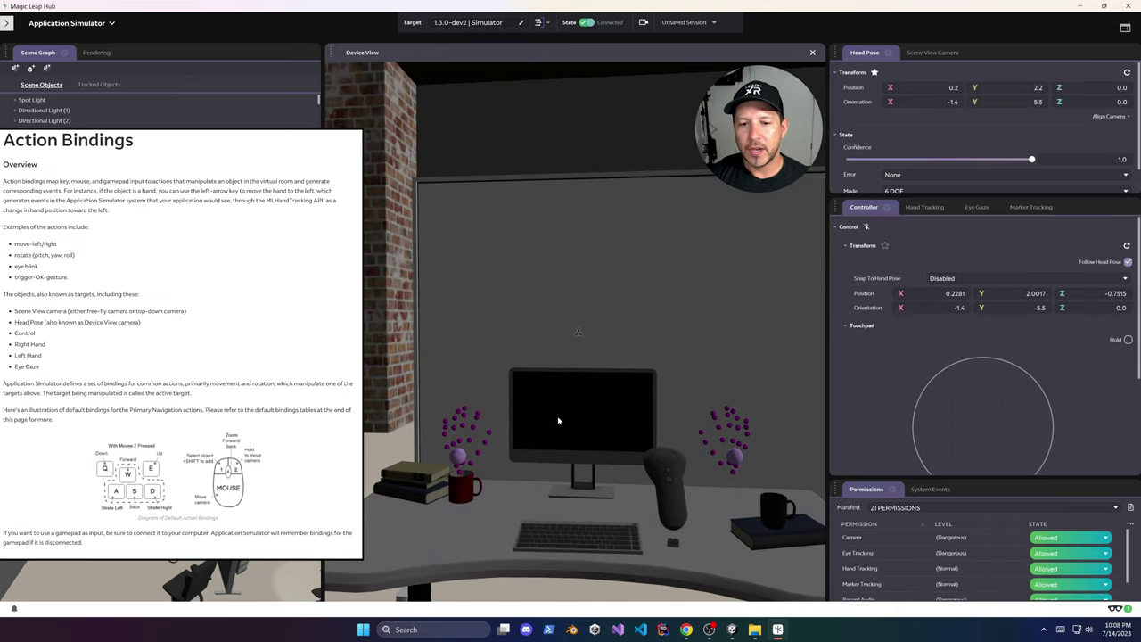
key("w")
key("s")
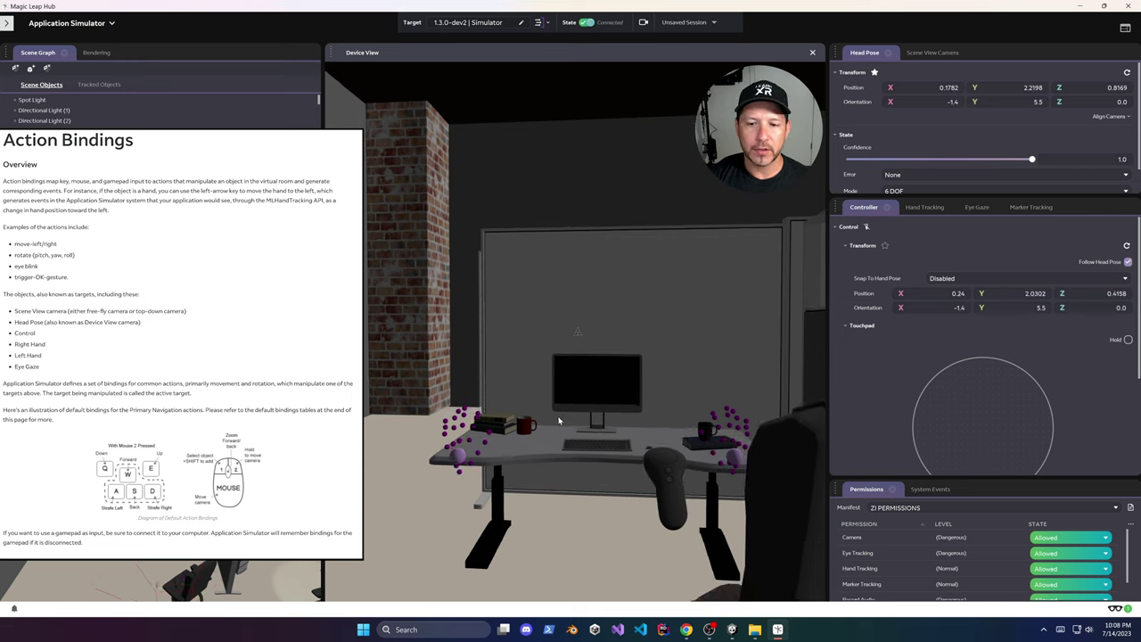
key("w")
key("a")
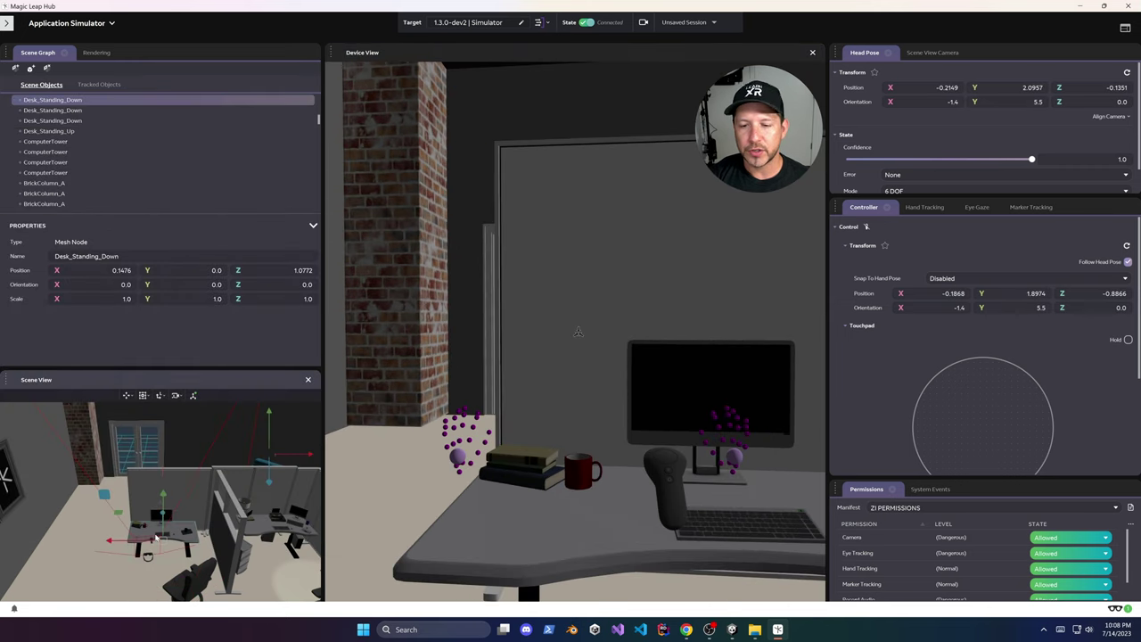
Step: Dismiss the Action Bindings docs, approach the desk, and select the ComputerTower and monitor
key("w")
key("s")
key("s")
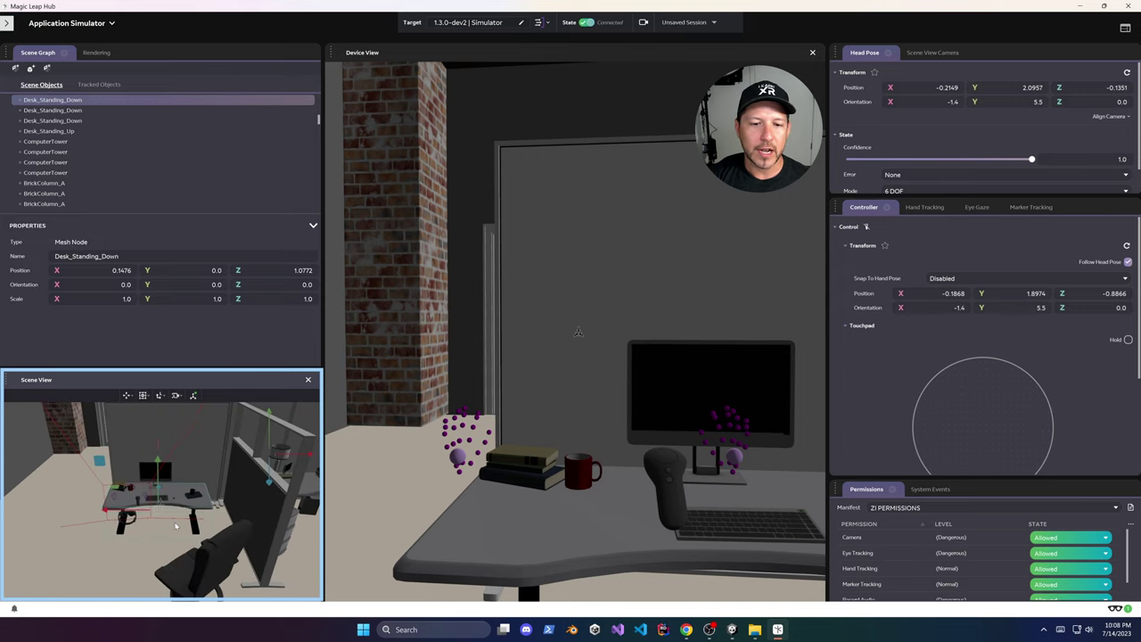
key("w")
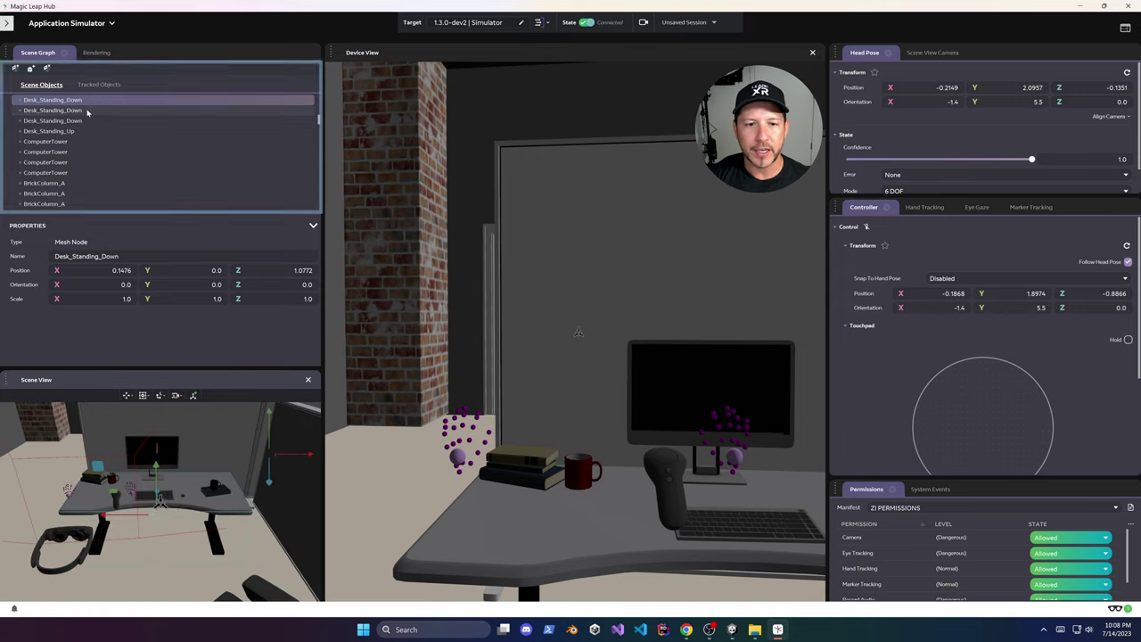
left_click(80, 151)
left_click(144, 459)
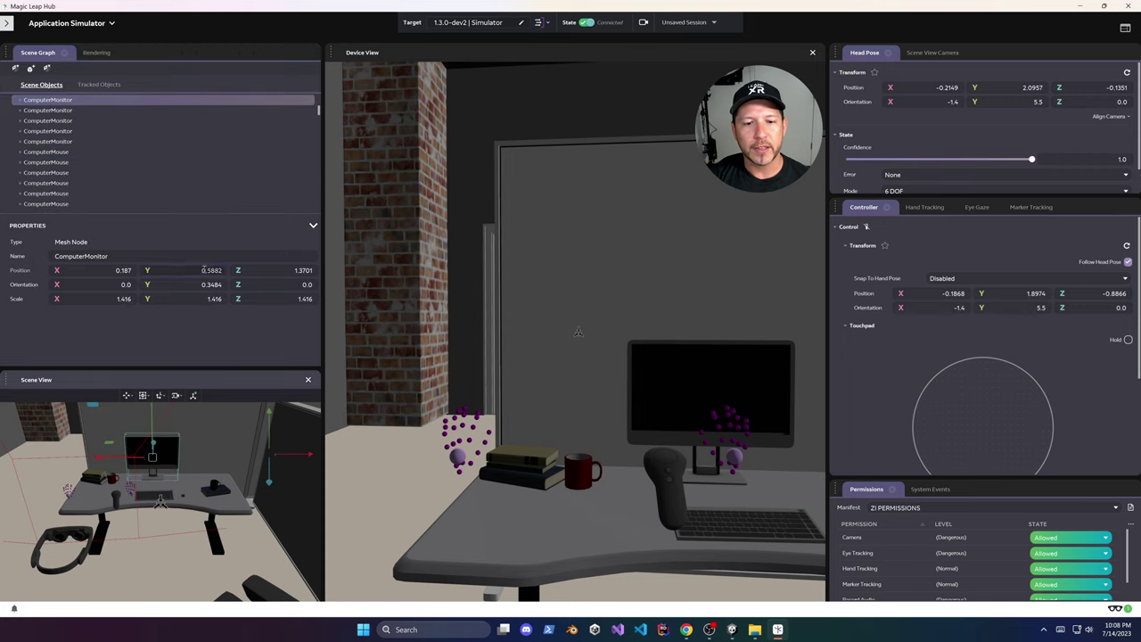
Step: Raise Room Darkness Bias to full and increase the Graphics resolution scale
left_click(98, 52)
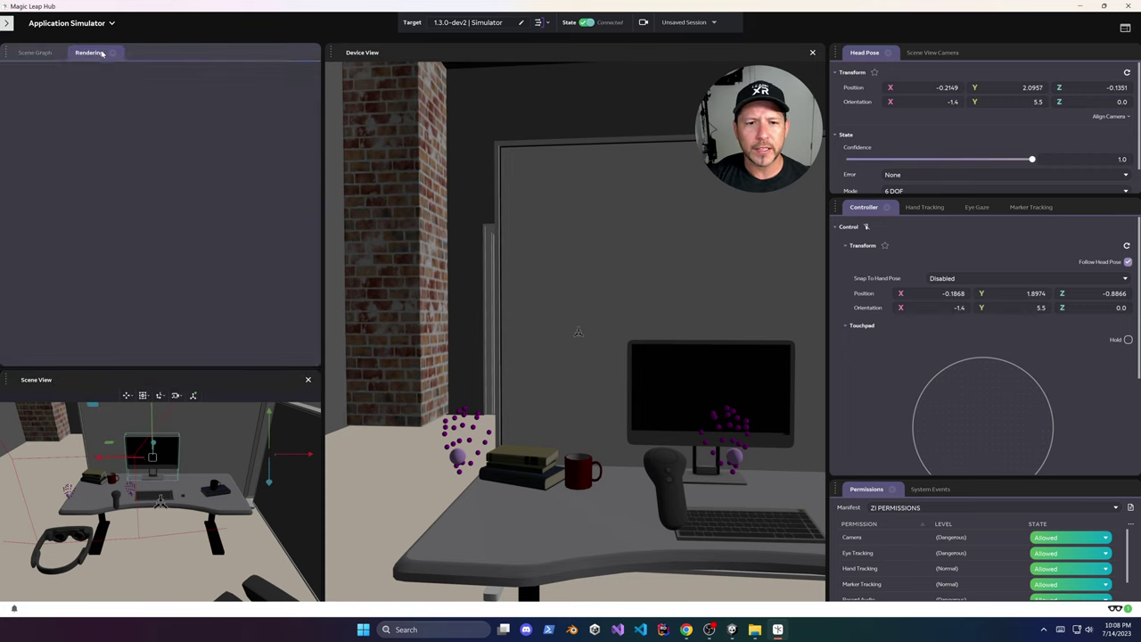
mouse_move(174, 105)
left_mouse_down()
mouse_move(232, 106)
mouse_move(184, 104)
left_mouse_up()
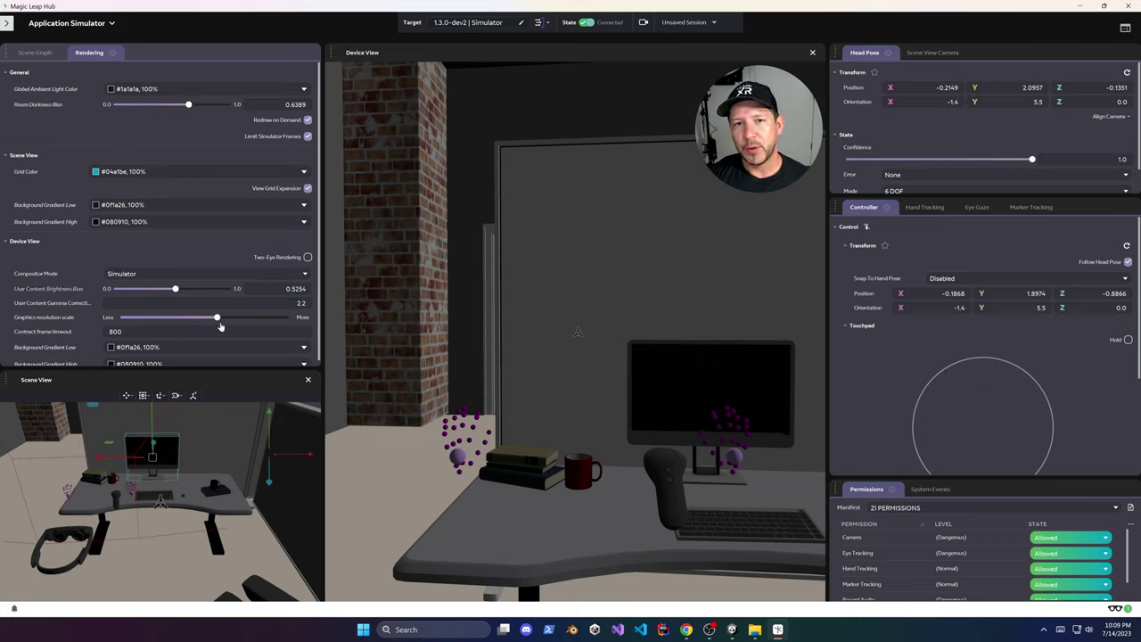
left_click_drag(238, 318, 259, 318)
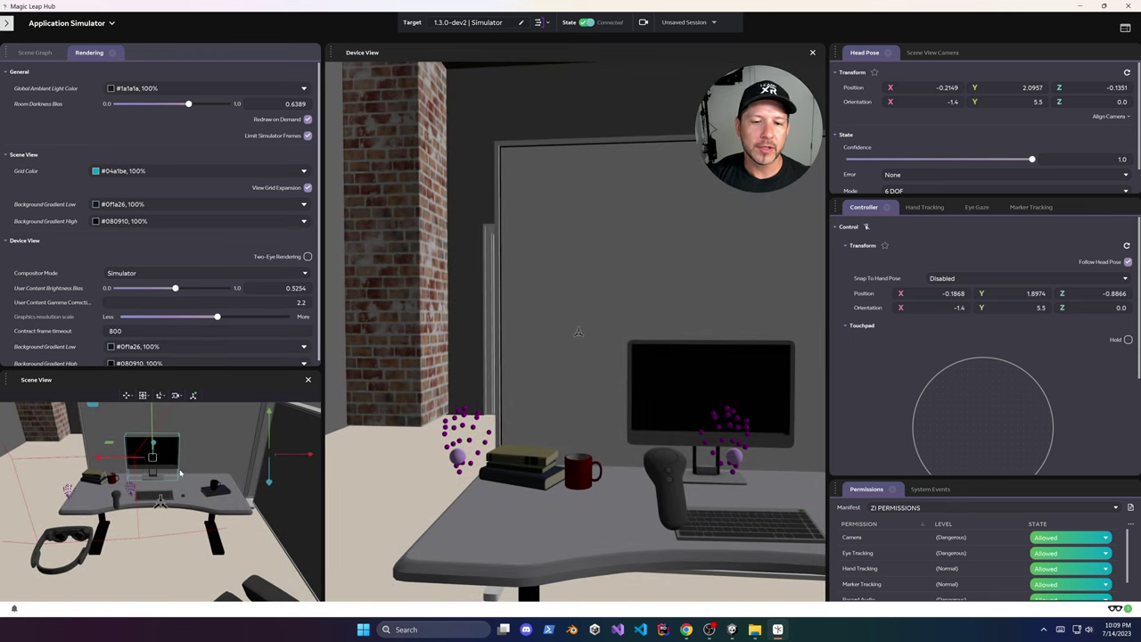
Step: Frame the monitor, bring the headset view closer, and shift the scene camera to X -0.2
key("f")
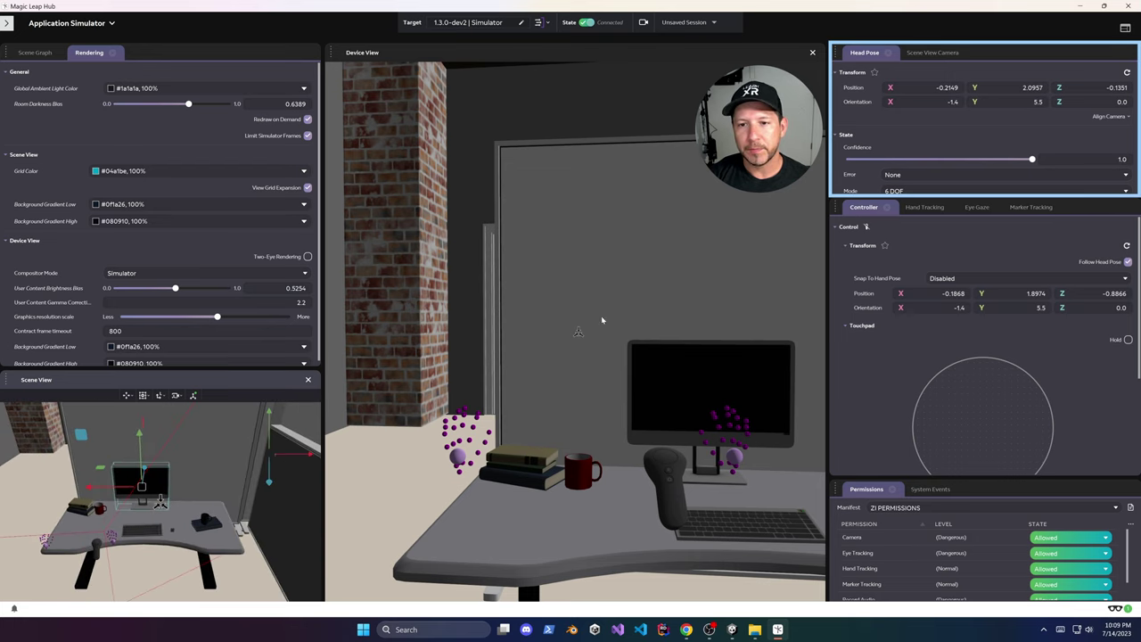
left_click_drag(642, 383, 701, 400)
scroll(704, 398, "up", 5)
scroll(705, 397, "down", 5)
scroll(707, 395, "up", 3)
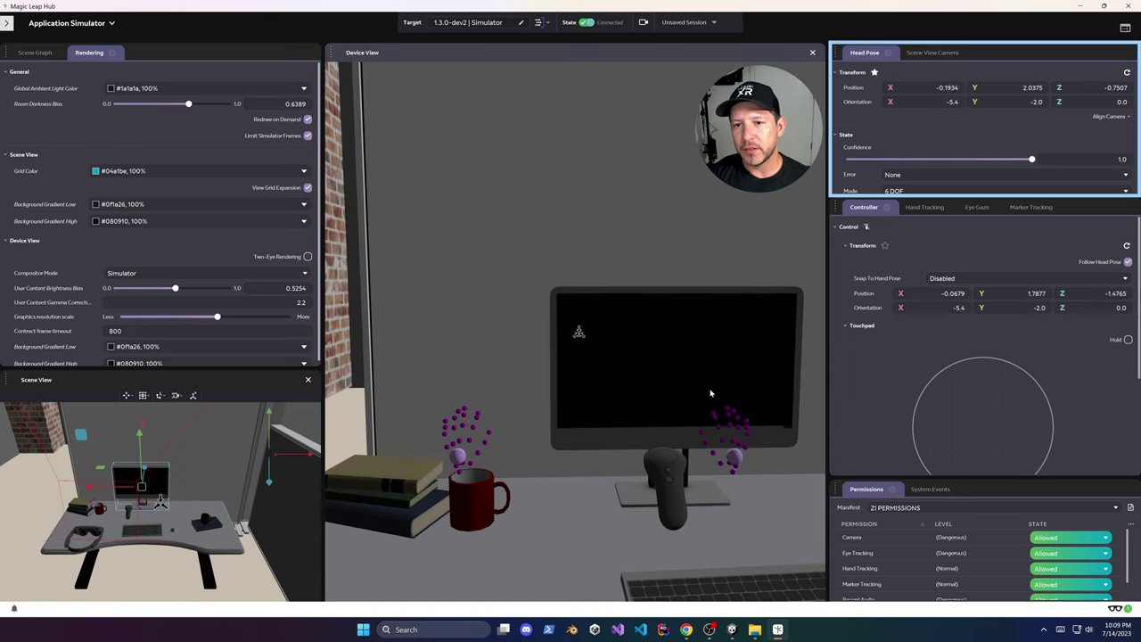
left_click(926, 53)
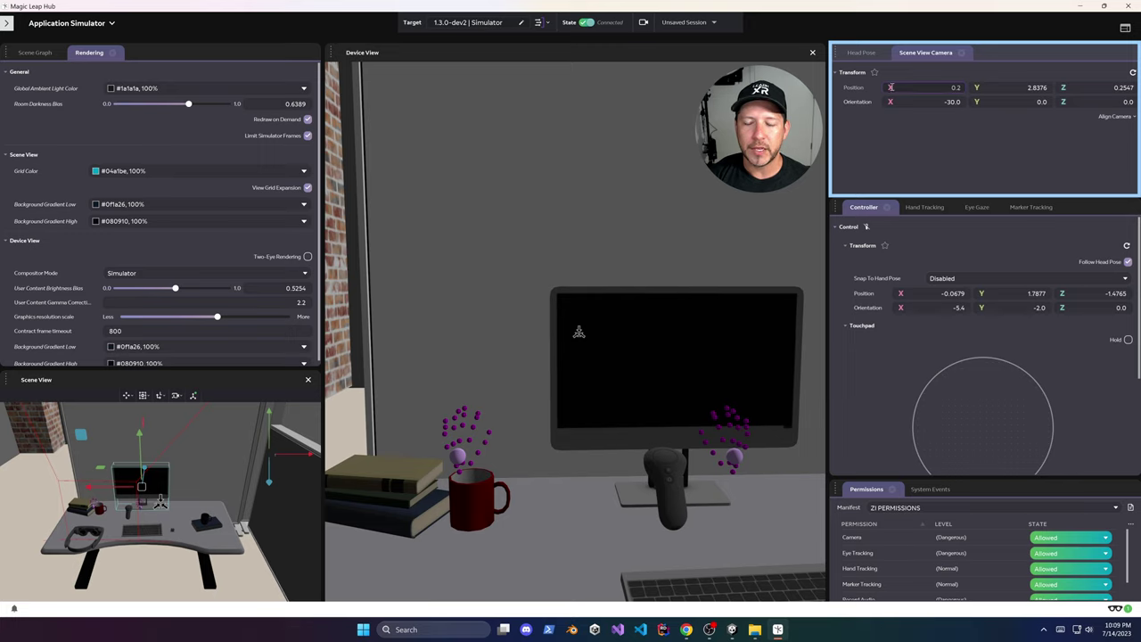
left_click_drag(890, 88, 888, 89)
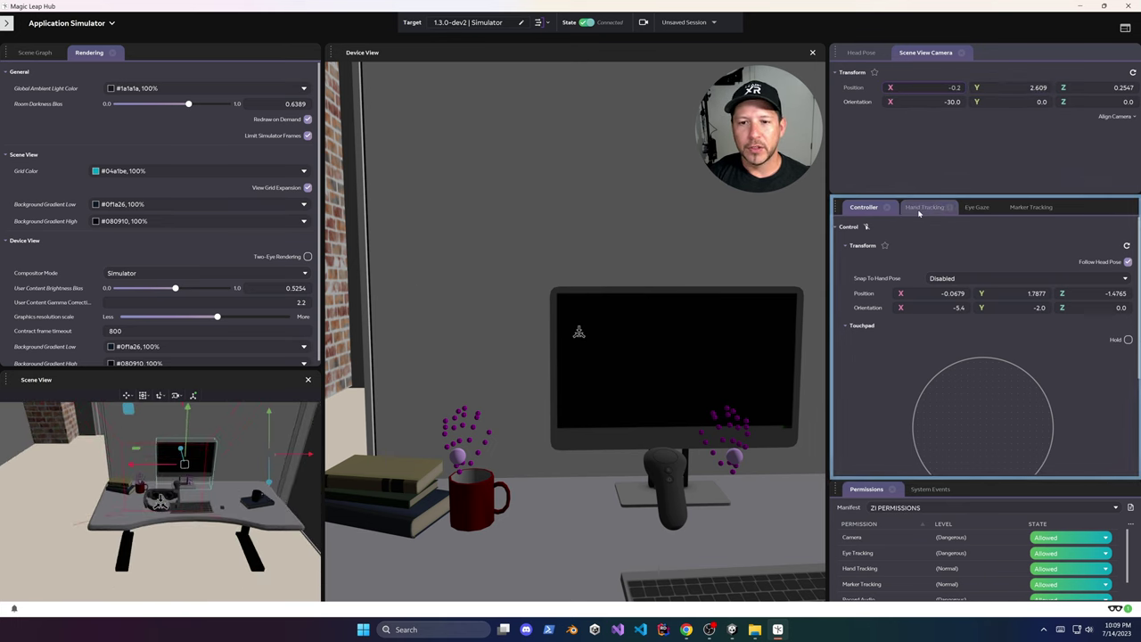
Step: Review Hand Tracking, Eye Gaze and Marker Tracking, and expand the six-item Permissions list
left_click(917, 207)
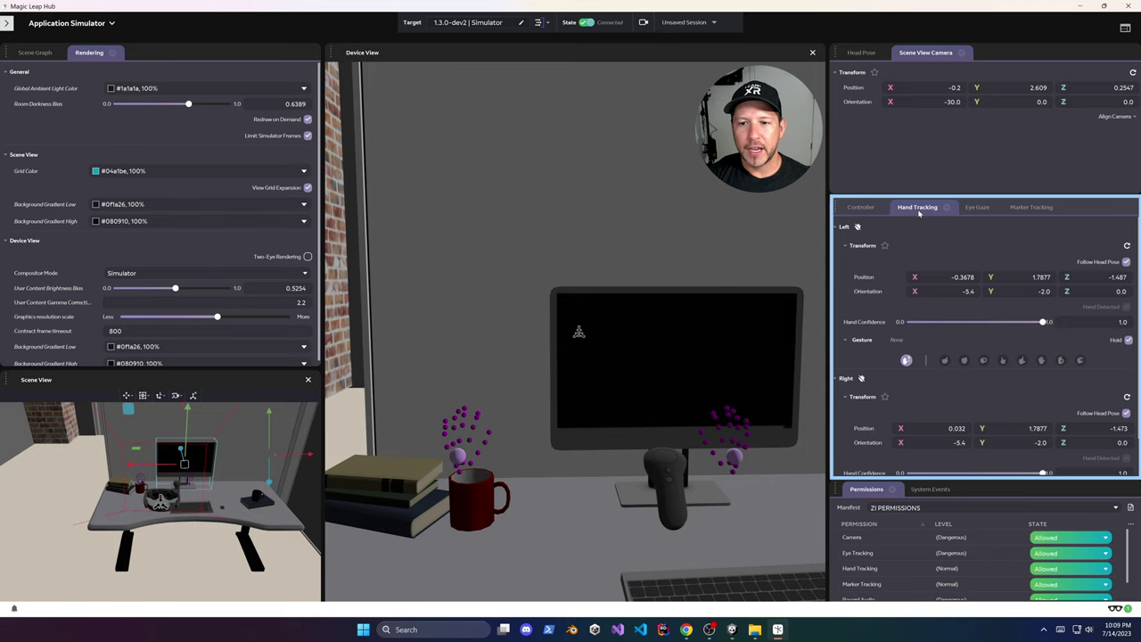
left_click(976, 208)
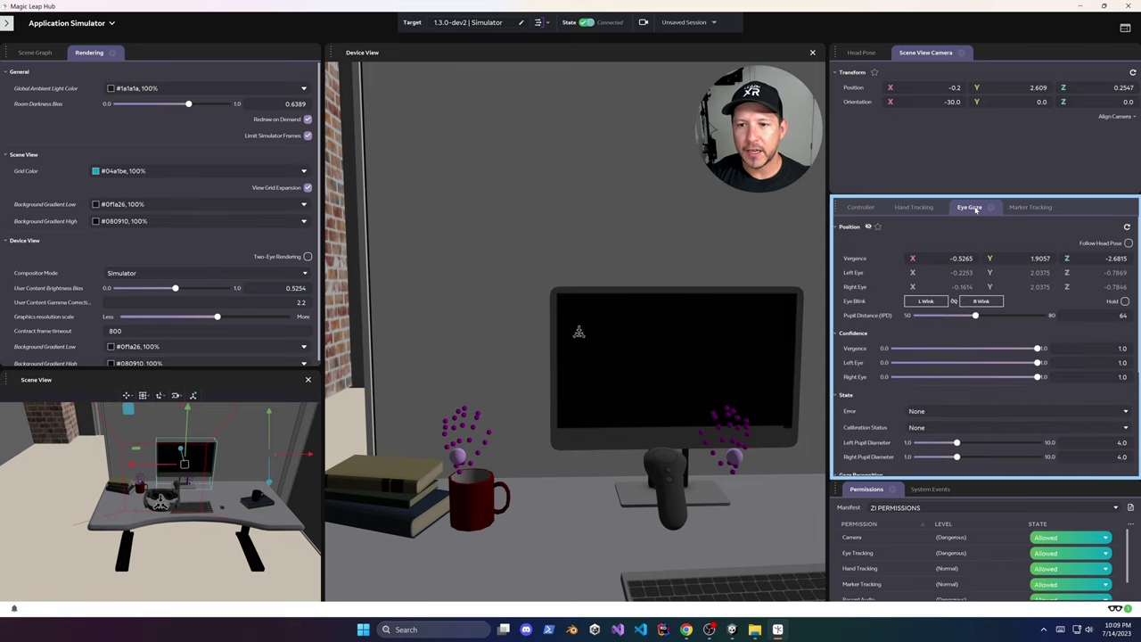
left_click(1025, 208)
left_click_drag(1007, 481, 1007, 300)
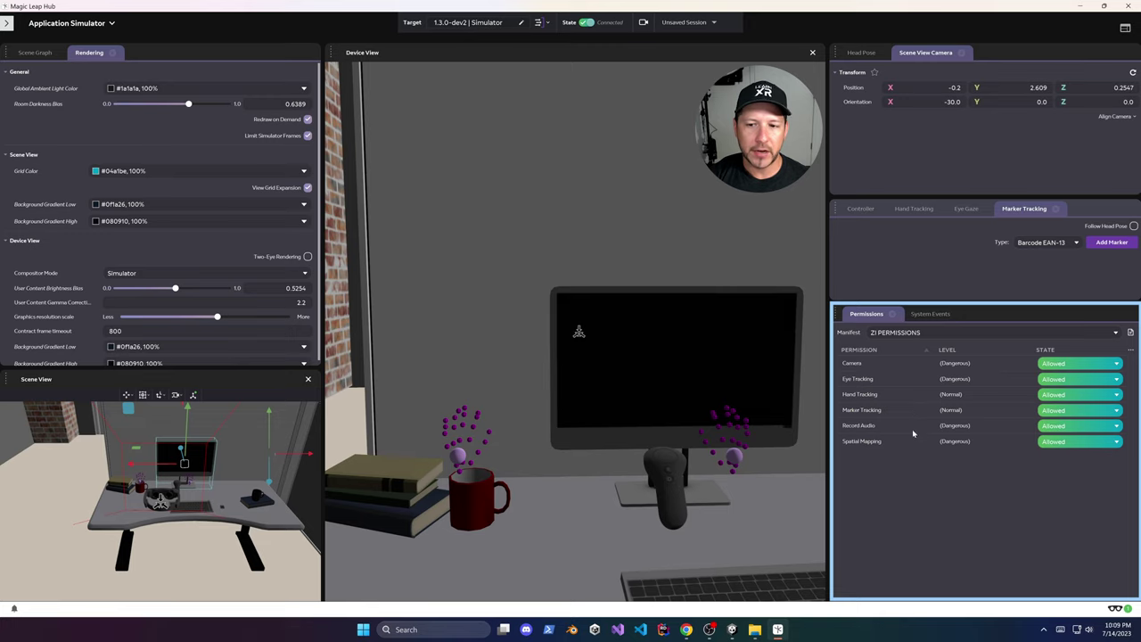
left_click(1049, 441)
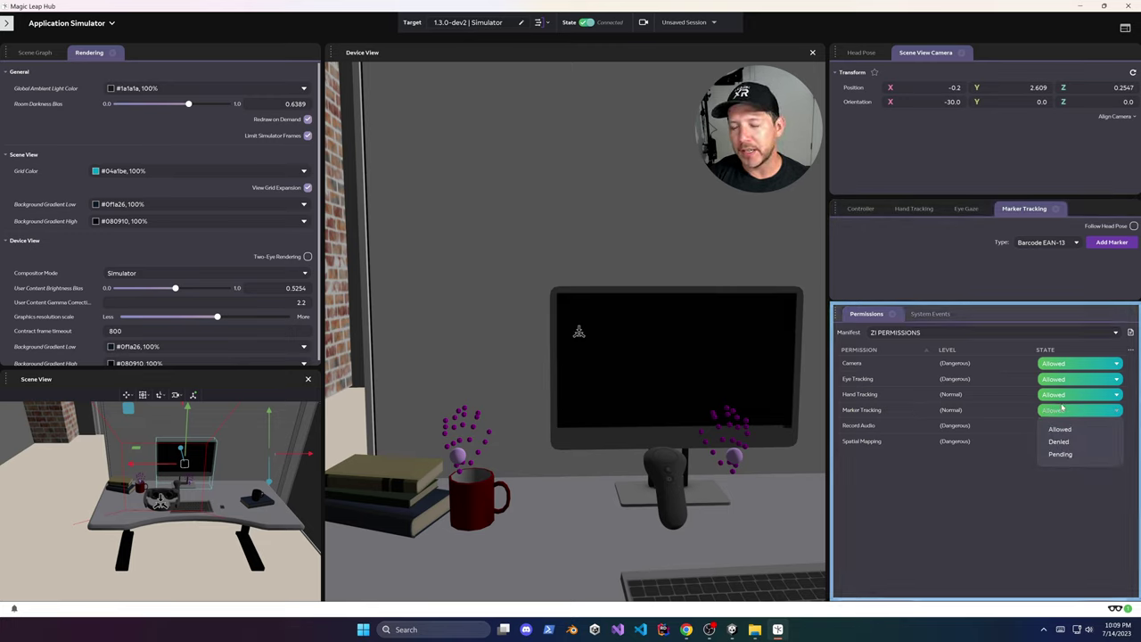
Step: Set the System Events headpose event to Lost and return to Unity
left_click(940, 313)
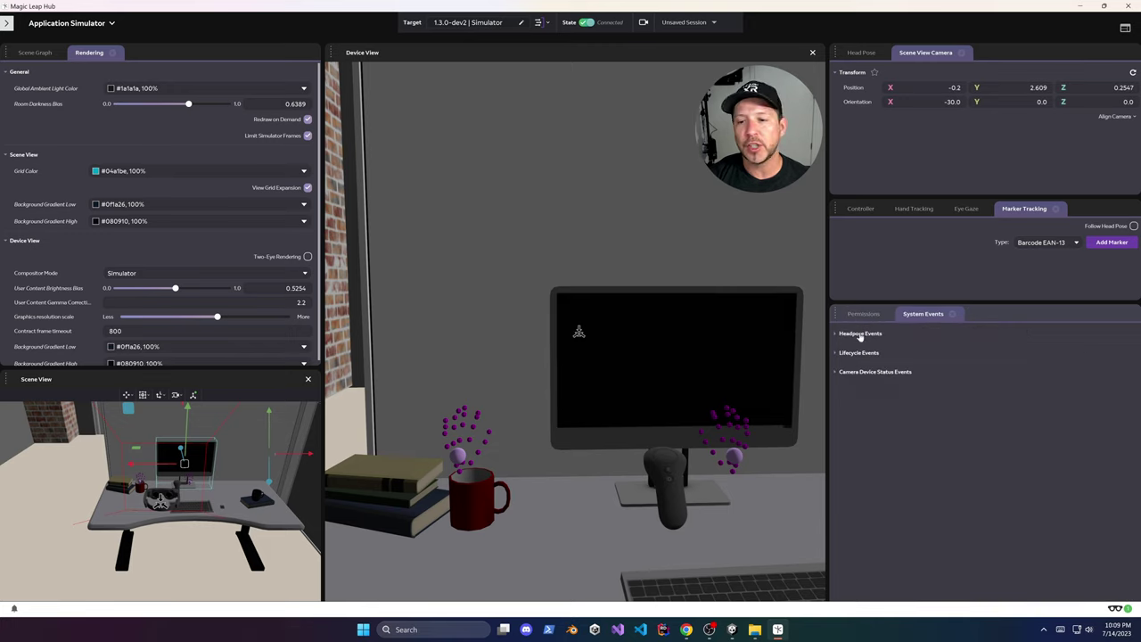
left_click(927, 351)
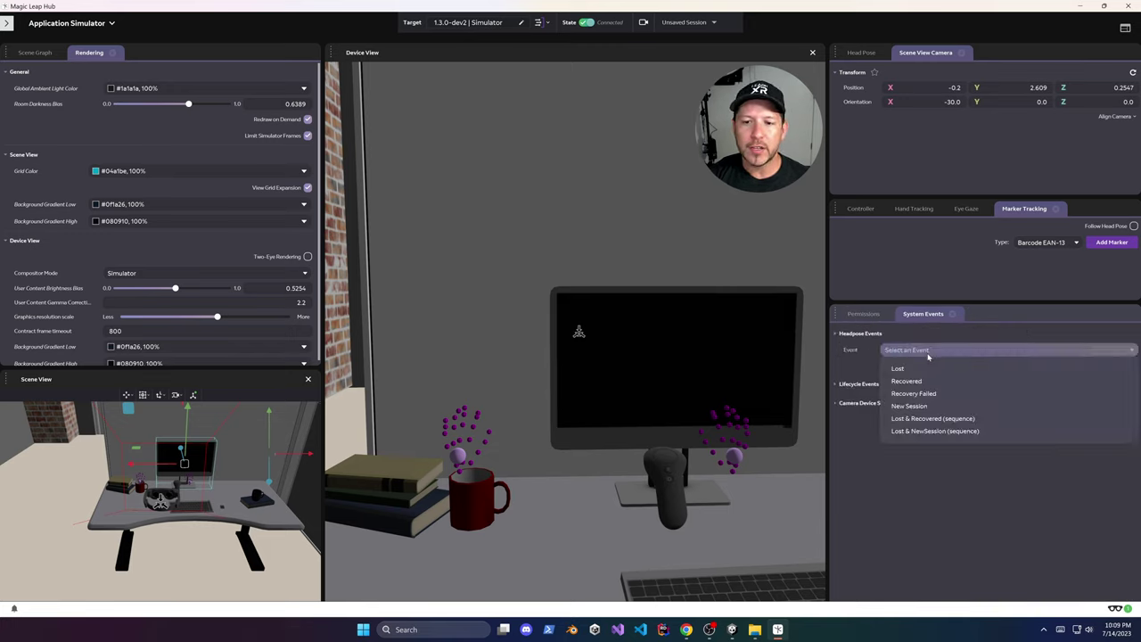
left_click(922, 369)
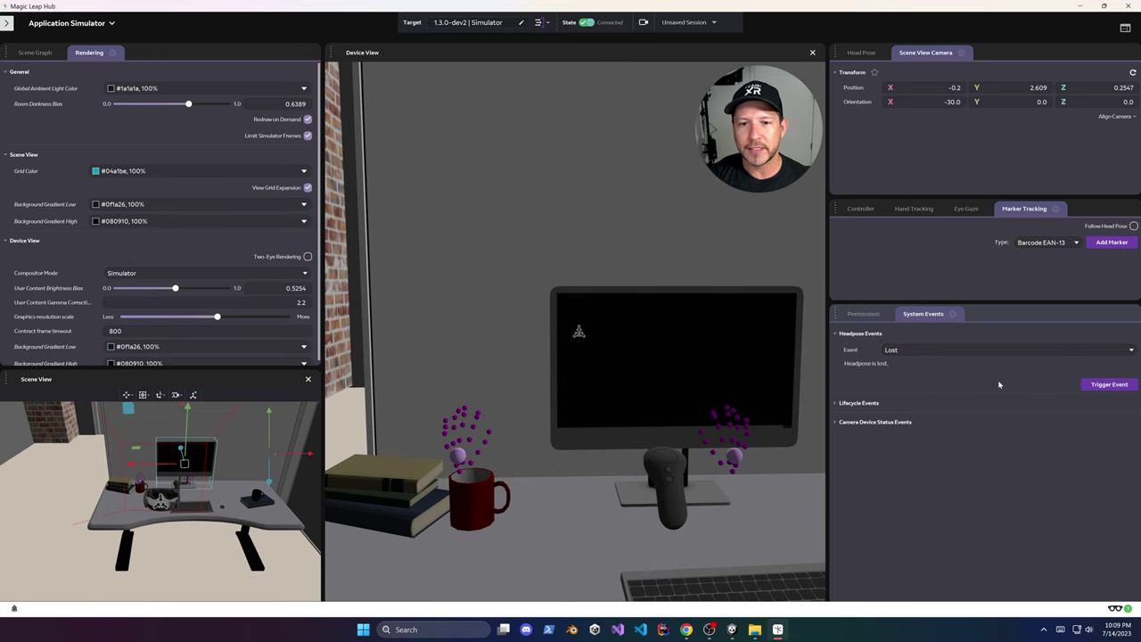
left_click(732, 629)
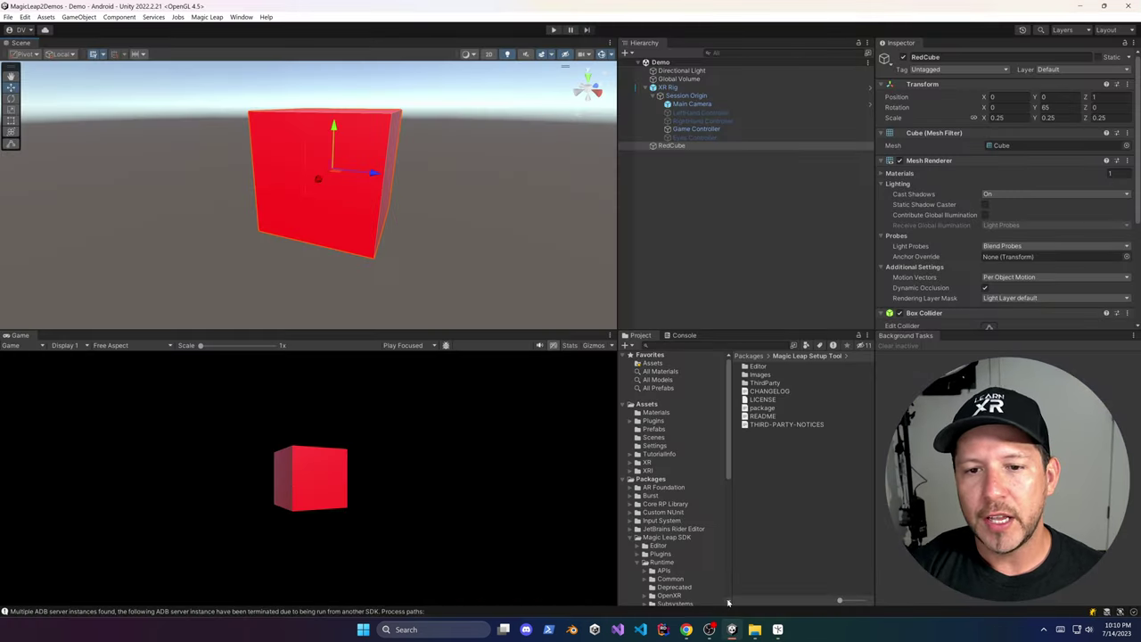
Step: Play the Demo scene, scrub the Game Controller's Position Y, and raise RedCube via its Y gizmo
left_click(552, 30)
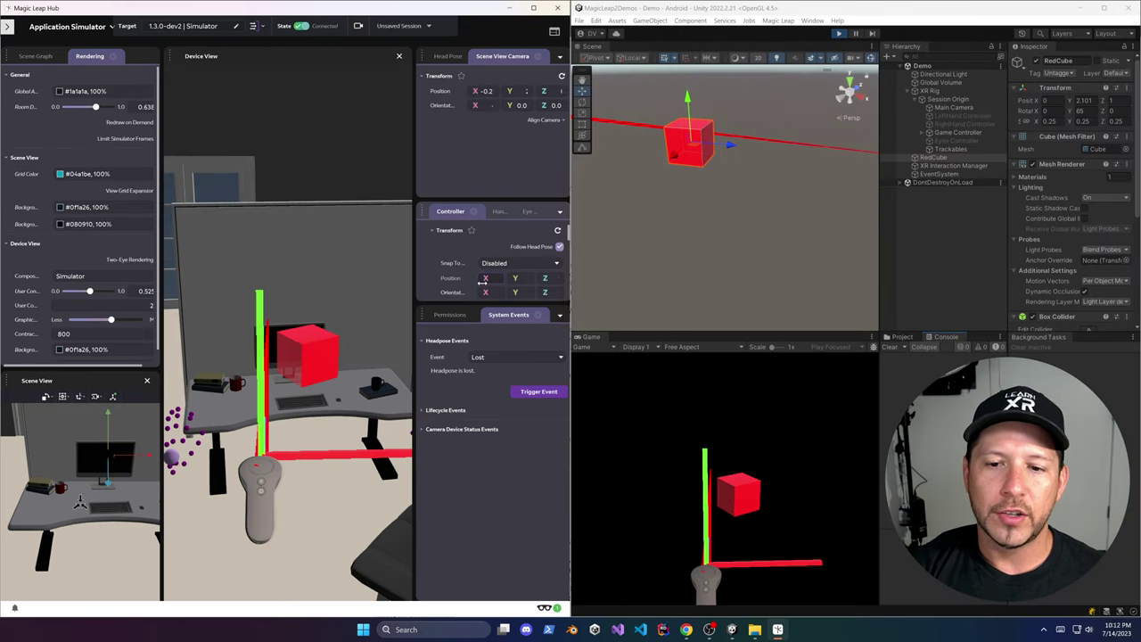
left_click(950, 133)
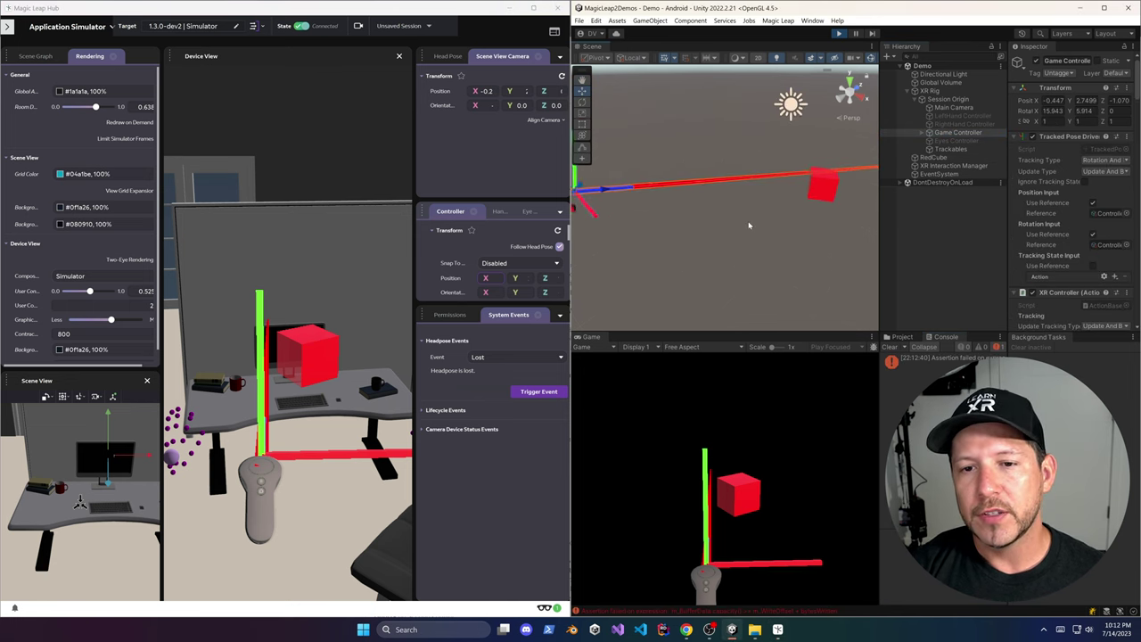
scroll(745, 226, "down", 2)
left_click_drag(517, 278, 552, 289)
left_click(805, 189)
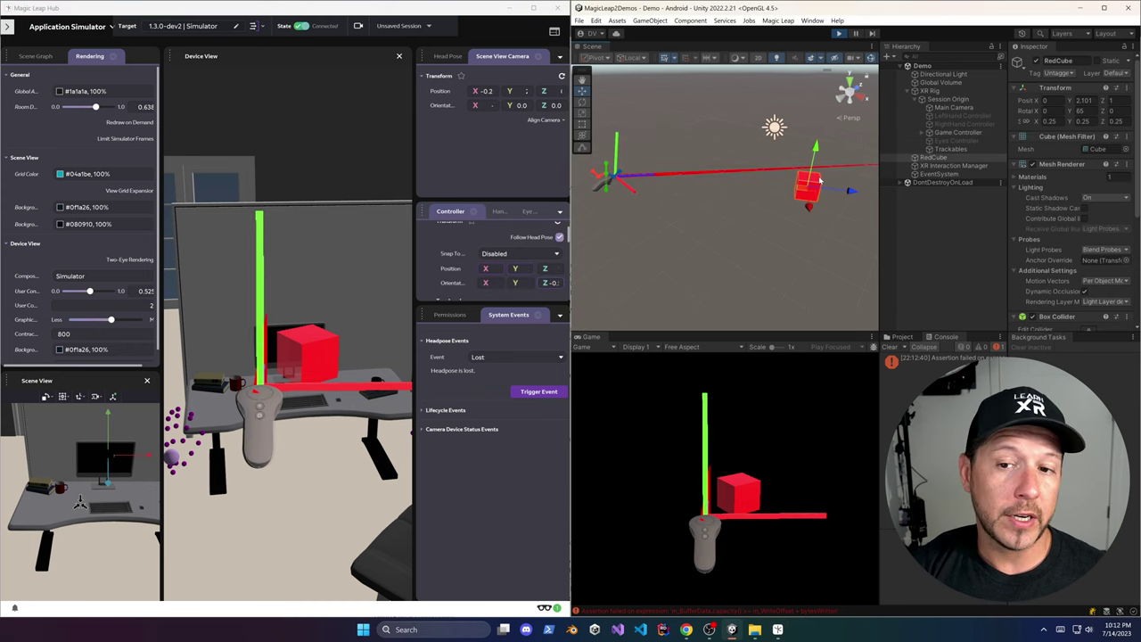
left_click_drag(816, 150, 790, 262)
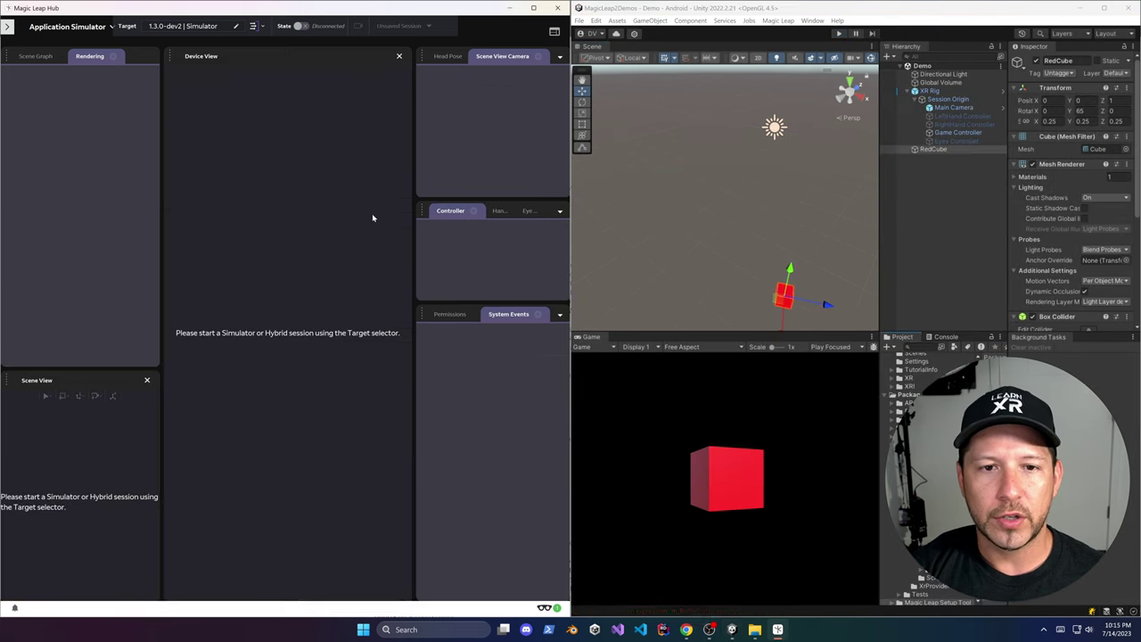
Step: Retarget the simulator to the Magic Leap 2 Device on SDK 1.3.0-dev2 and connect
left_click(201, 29)
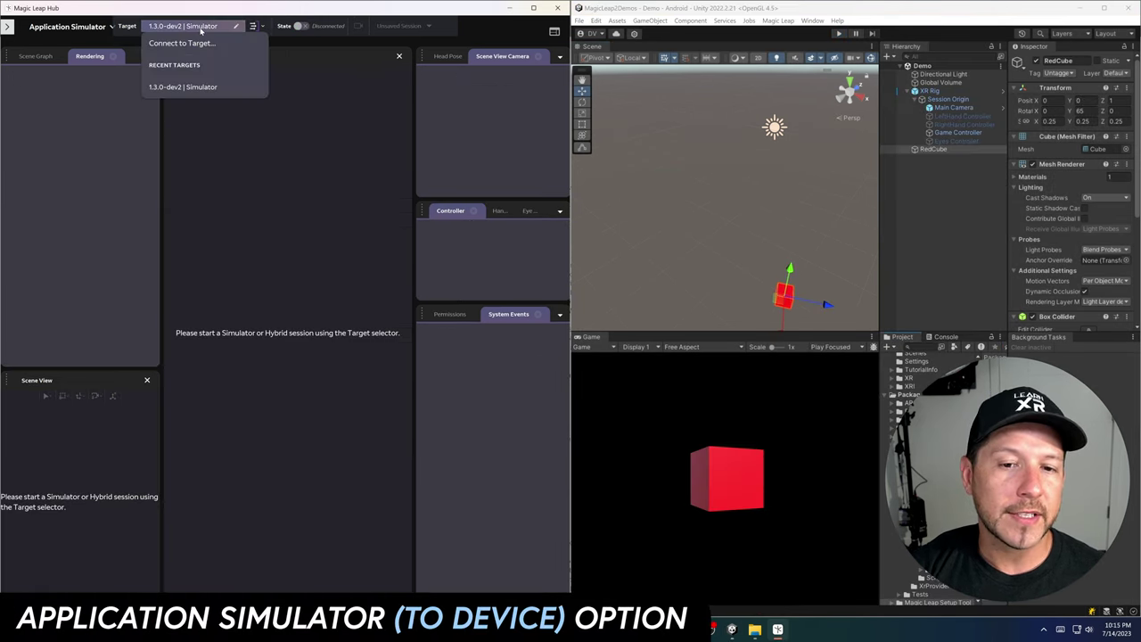
left_click(187, 43)
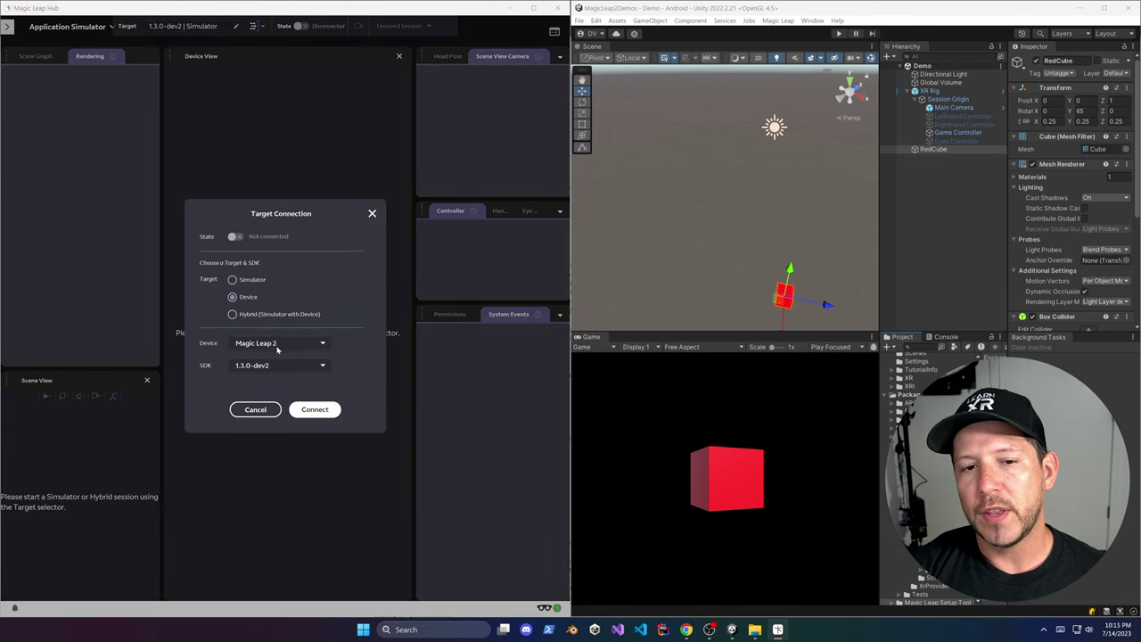
left_click(278, 347)
left_click(359, 333)
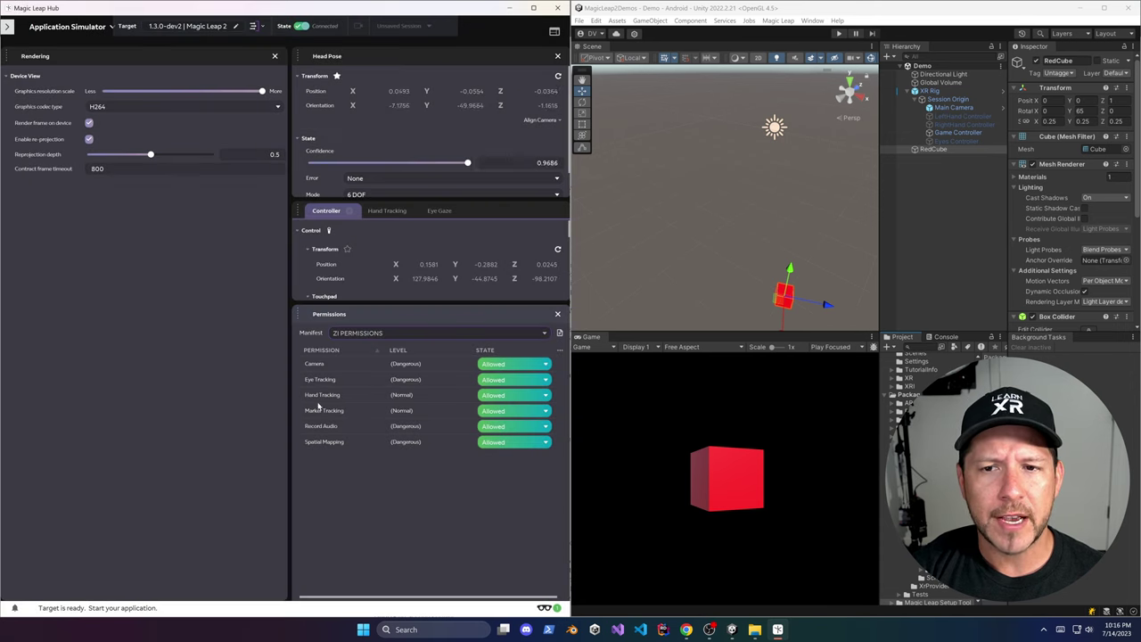
Step: Play the Demo scene via the device and orbit the Scene view to watch the live controller
left_click(837, 33)
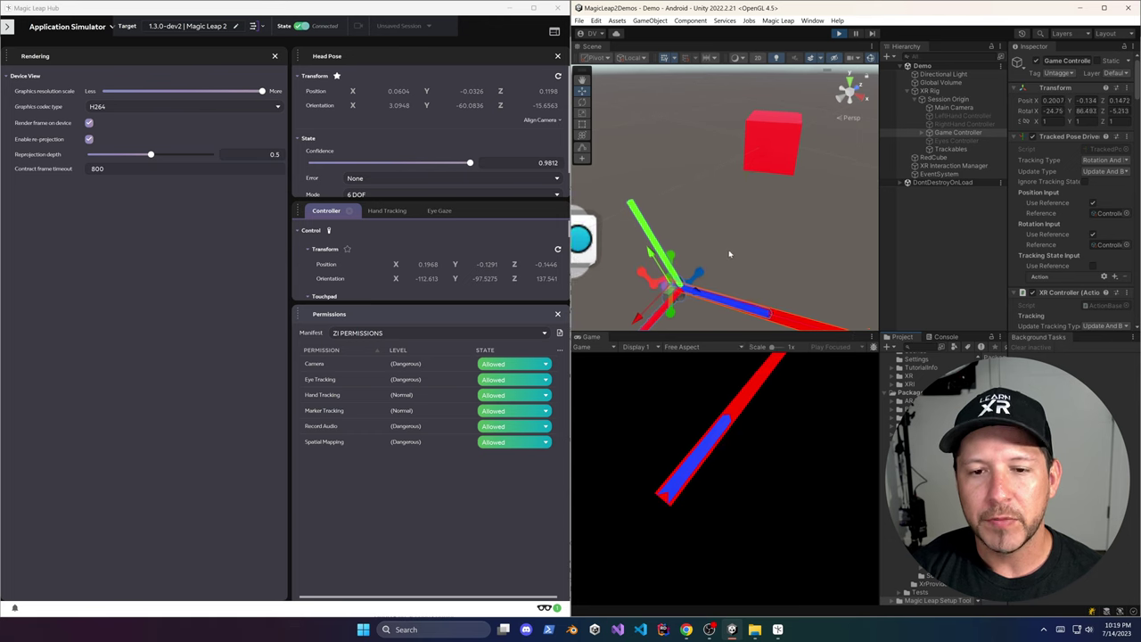
right_click_drag(789, 210, 751, 215)
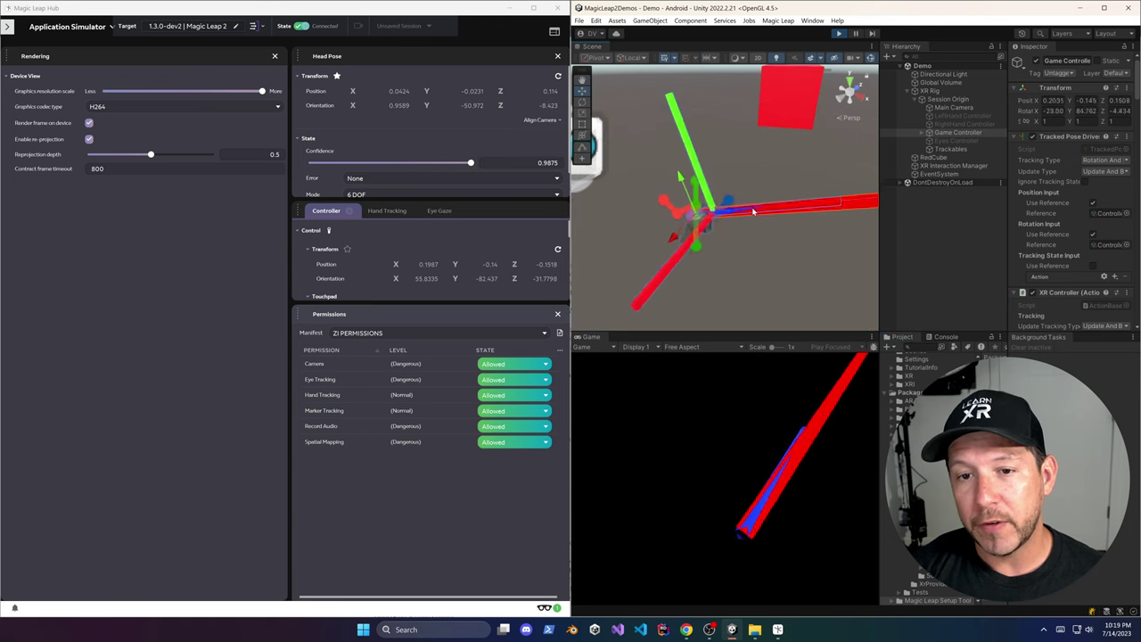